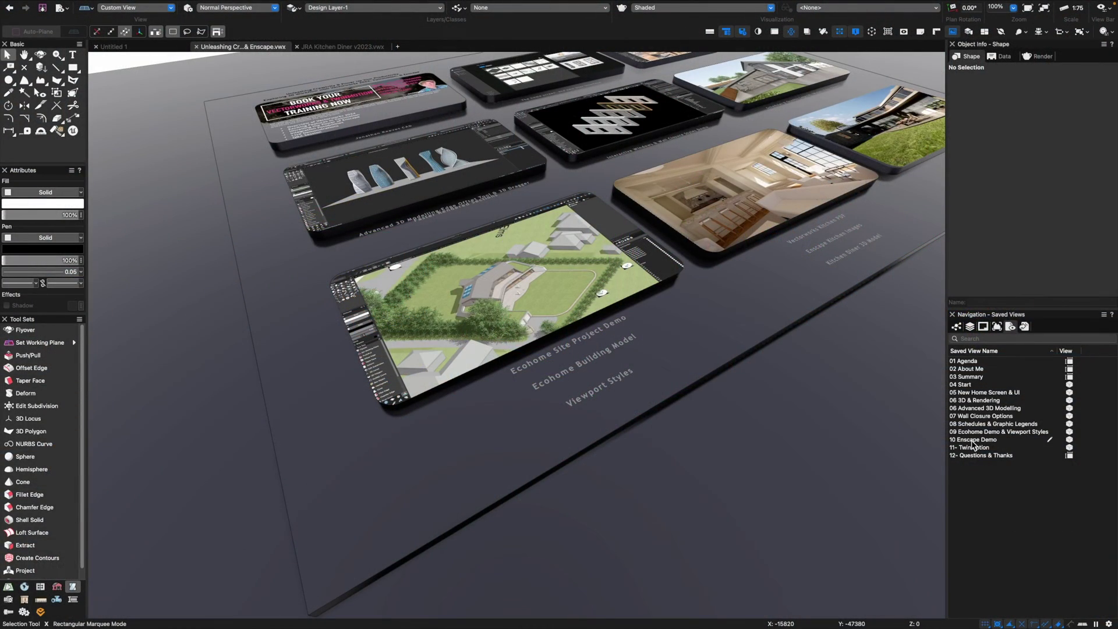
Recall the 10 Enscape Demo saved view and open the linked Kitchen Diner 3D Model file
double_click(971, 440)
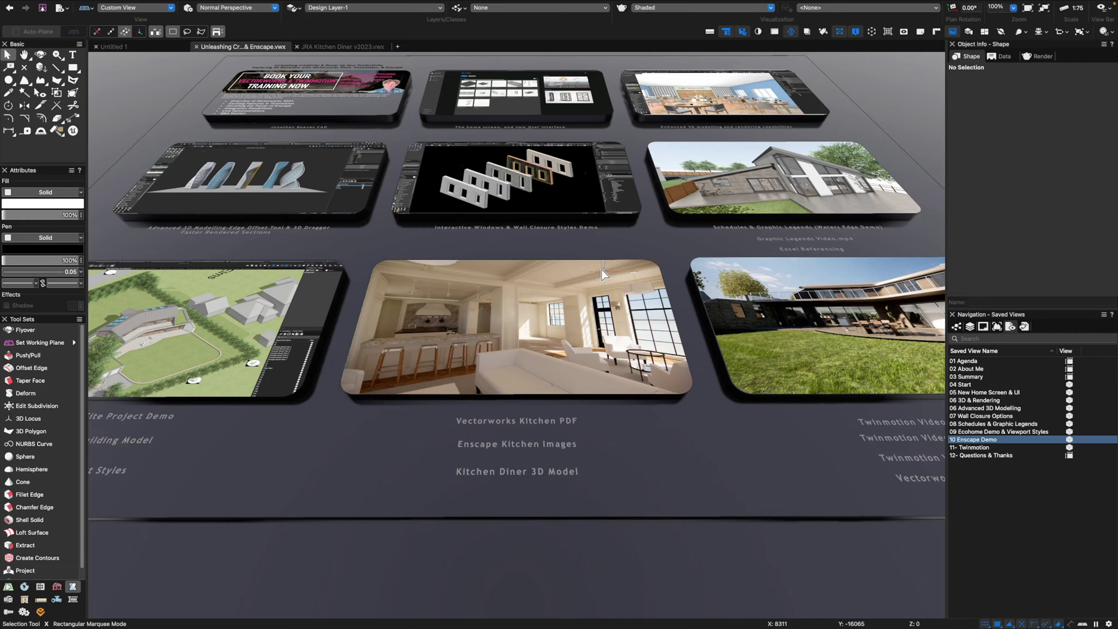
click(512, 472)
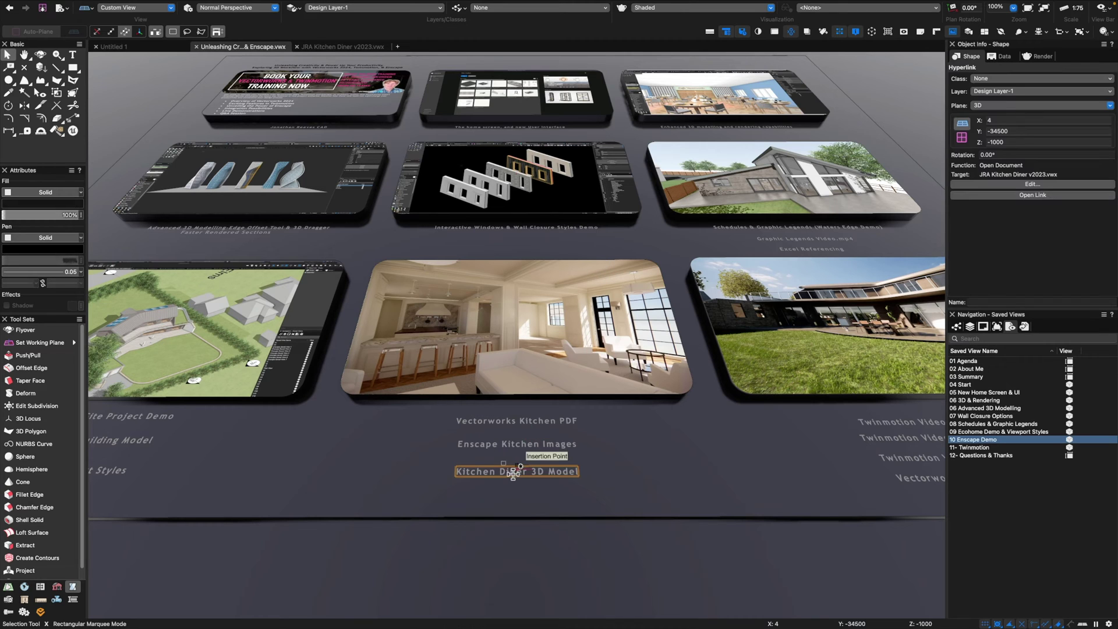
click(512, 472)
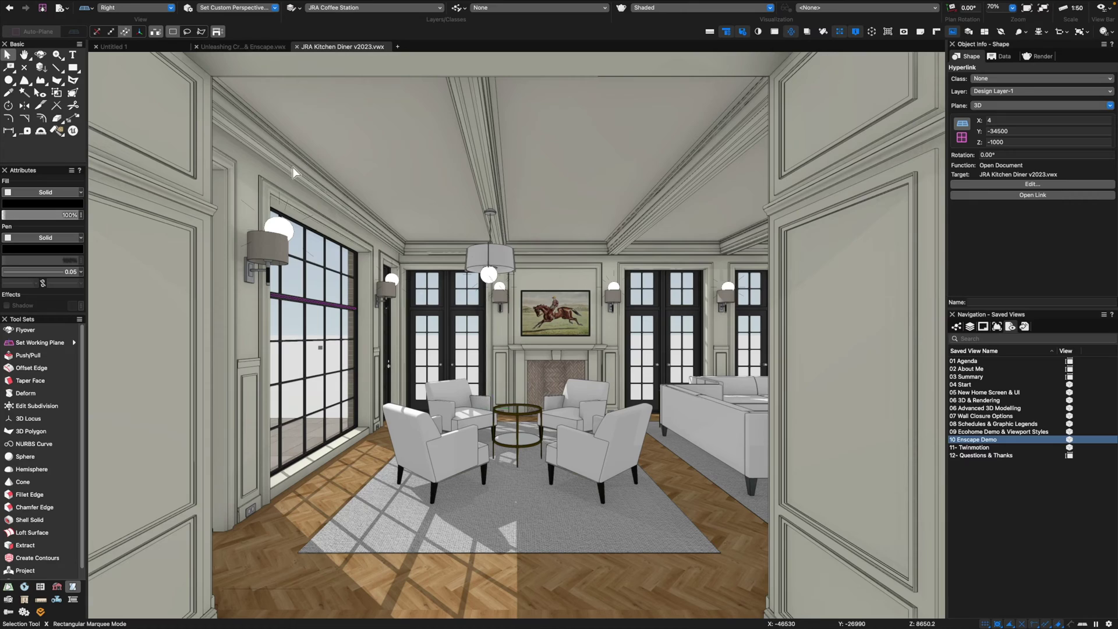
Review the kitchen diner model through the saved views 01 Plan Perspective, Iso and View 1
click(958, 364)
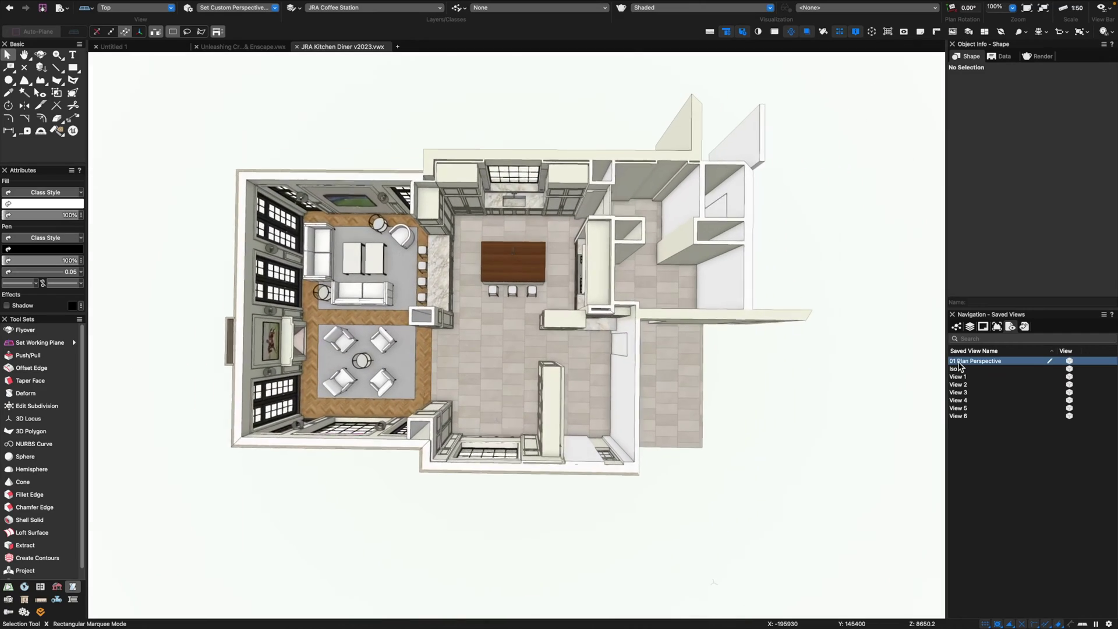
click(957, 369)
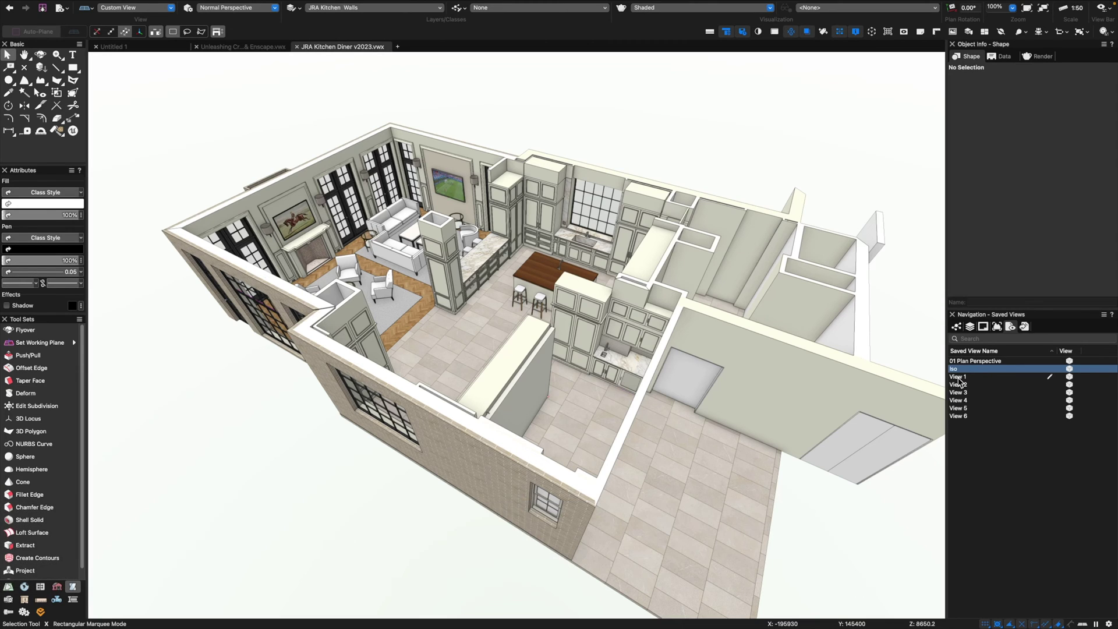
double_click(958, 377)
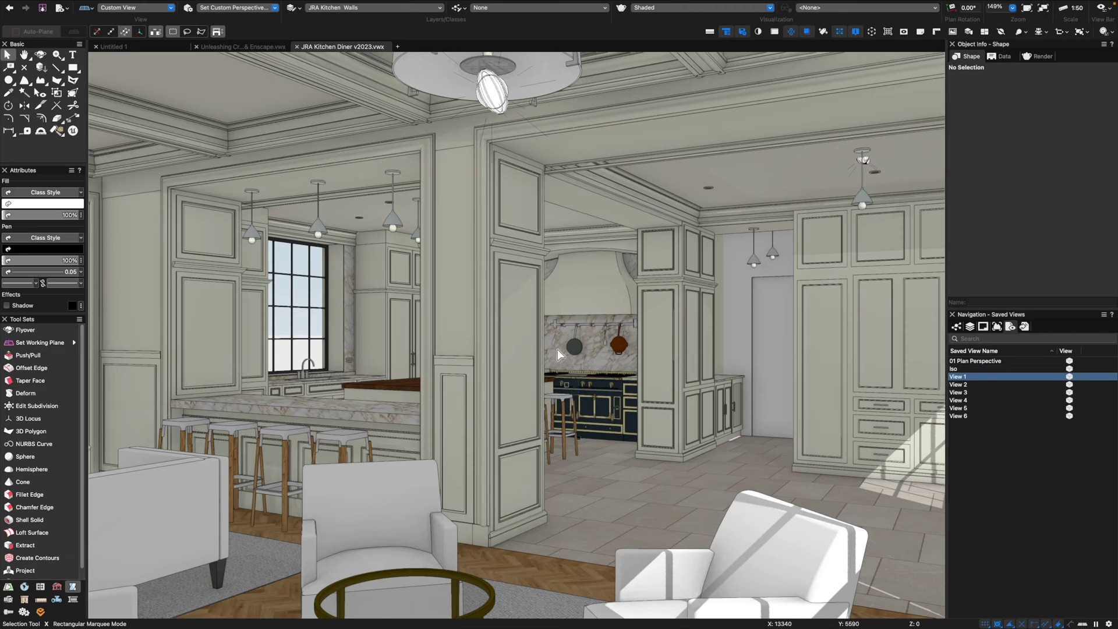
Recall the saved view View 2 and set light objects to never display
double_click(958, 385)
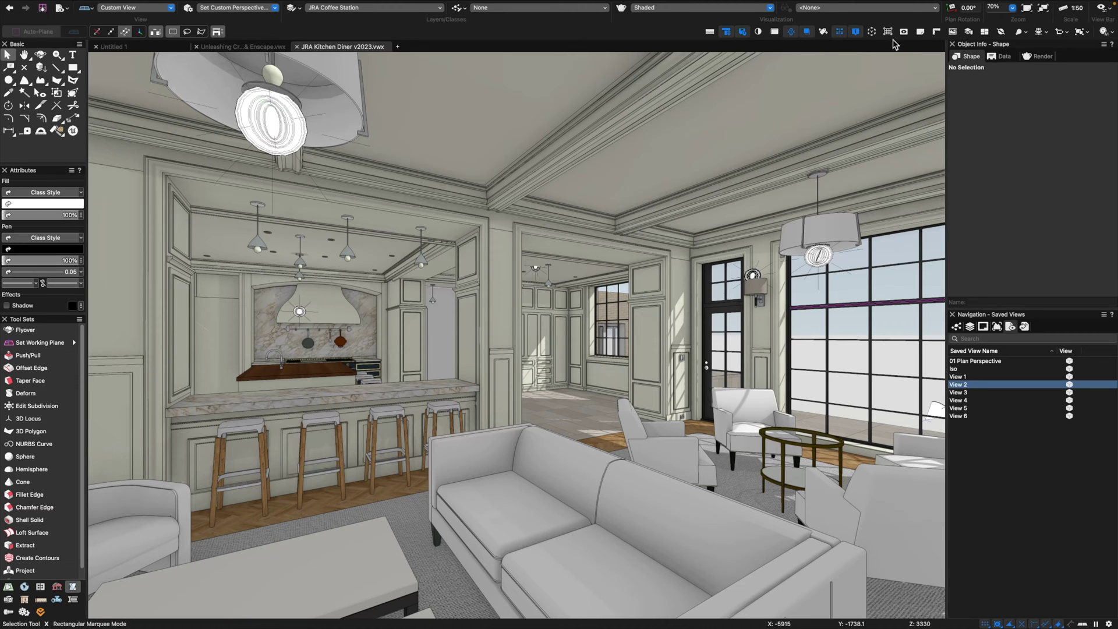
click(1039, 31)
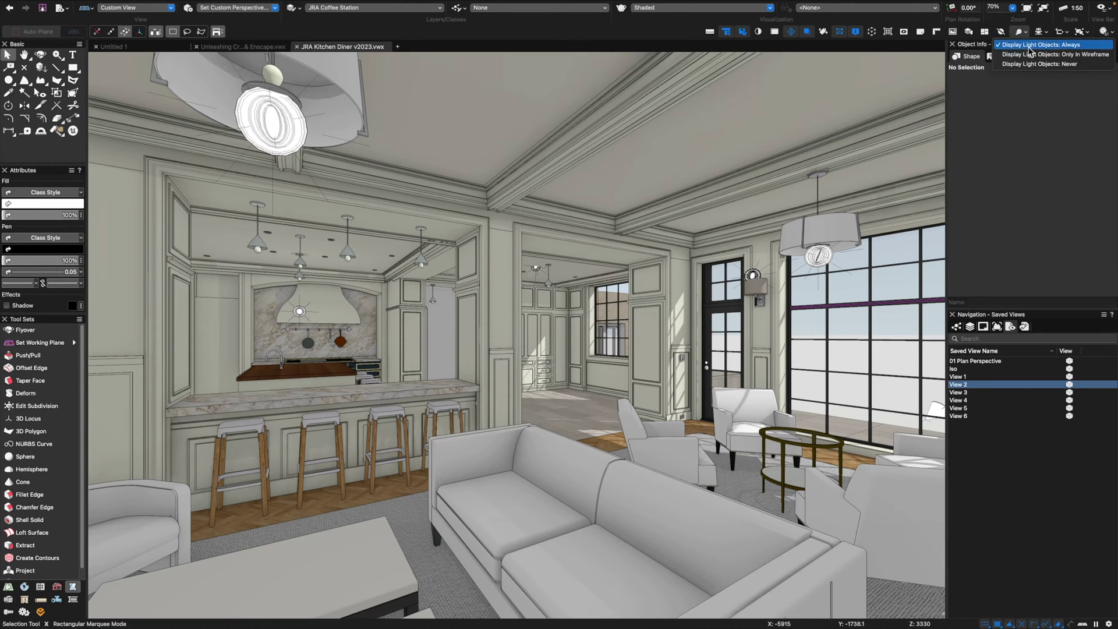
click(1027, 64)
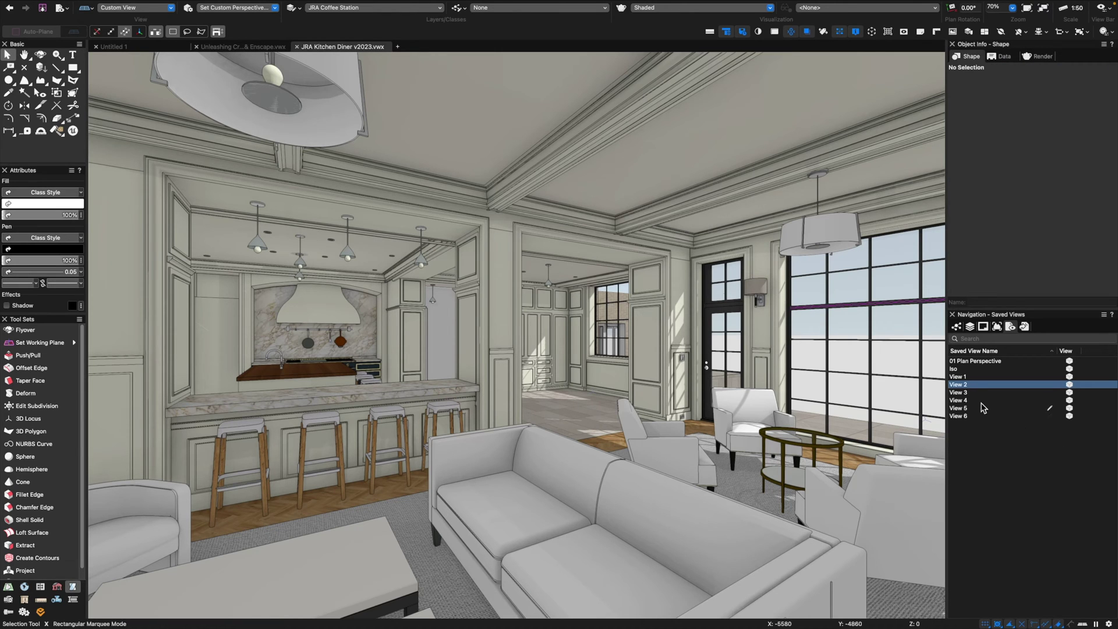
Review the kitchen and seating areas through the saved views View 3, View 4, View 5 and View 6
click(964, 394)
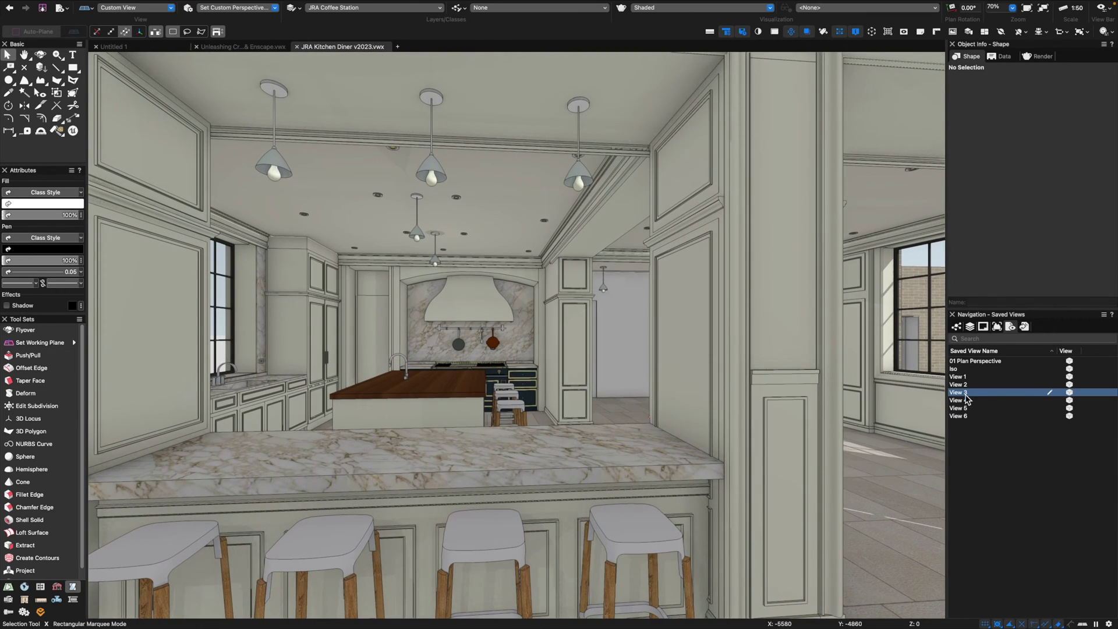
click(964, 400)
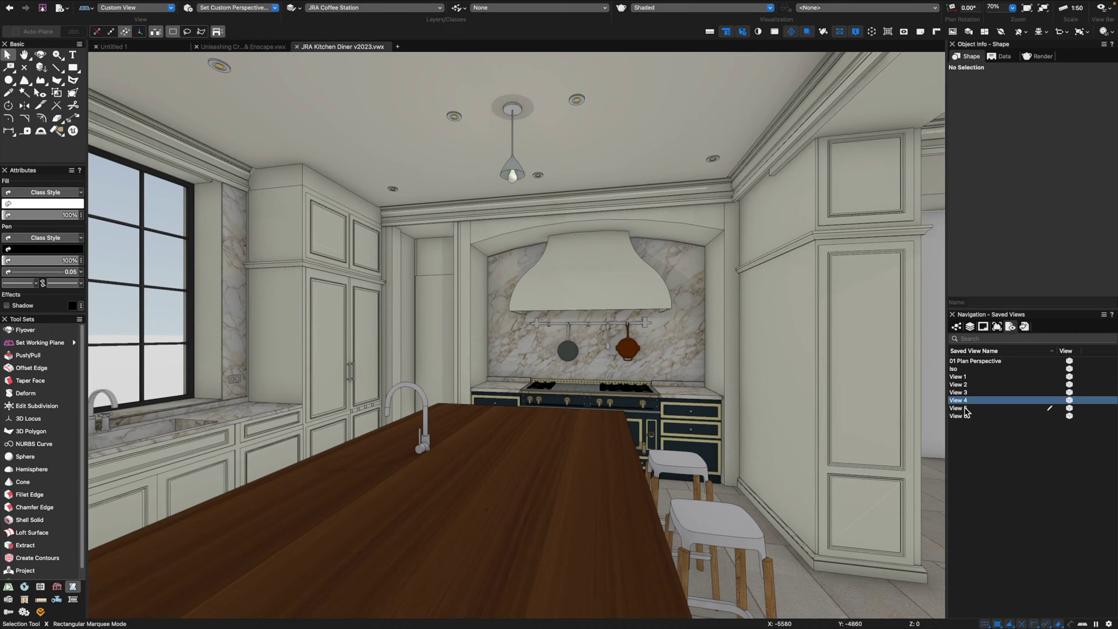
click(963, 409)
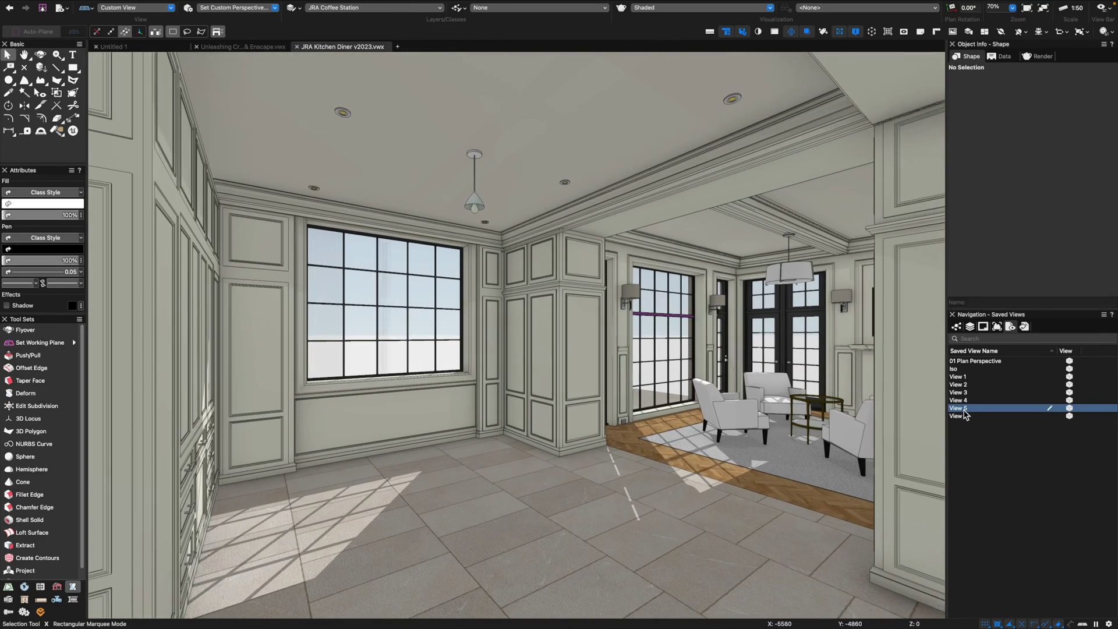
click(963, 417)
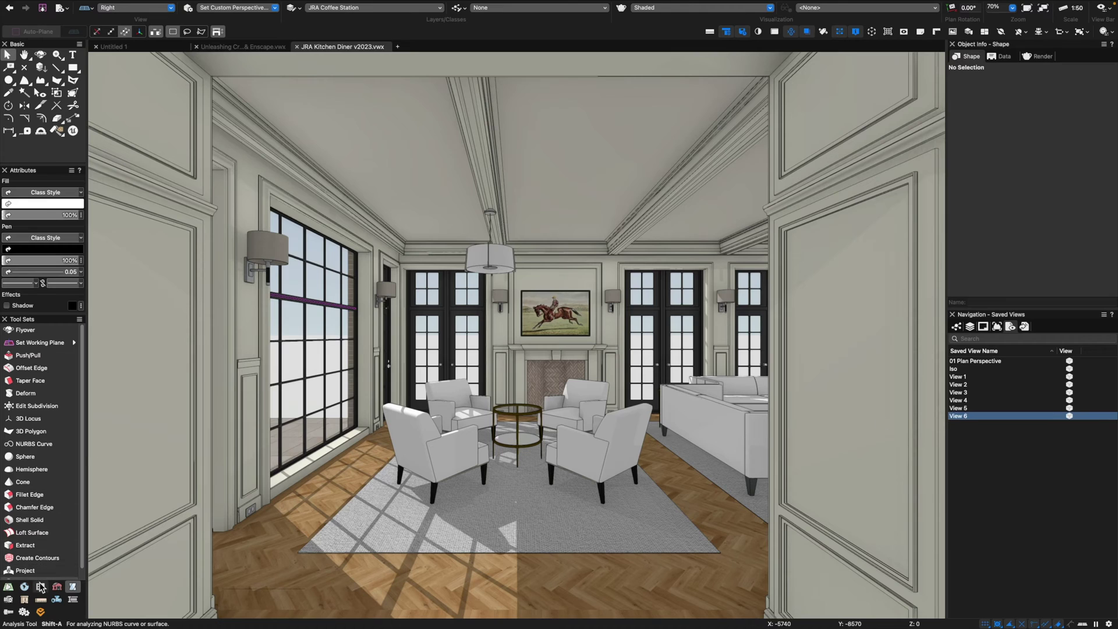
Show the Enscape tool set and look up the command that adds Enscape to the workspace, without running it
click(41, 612)
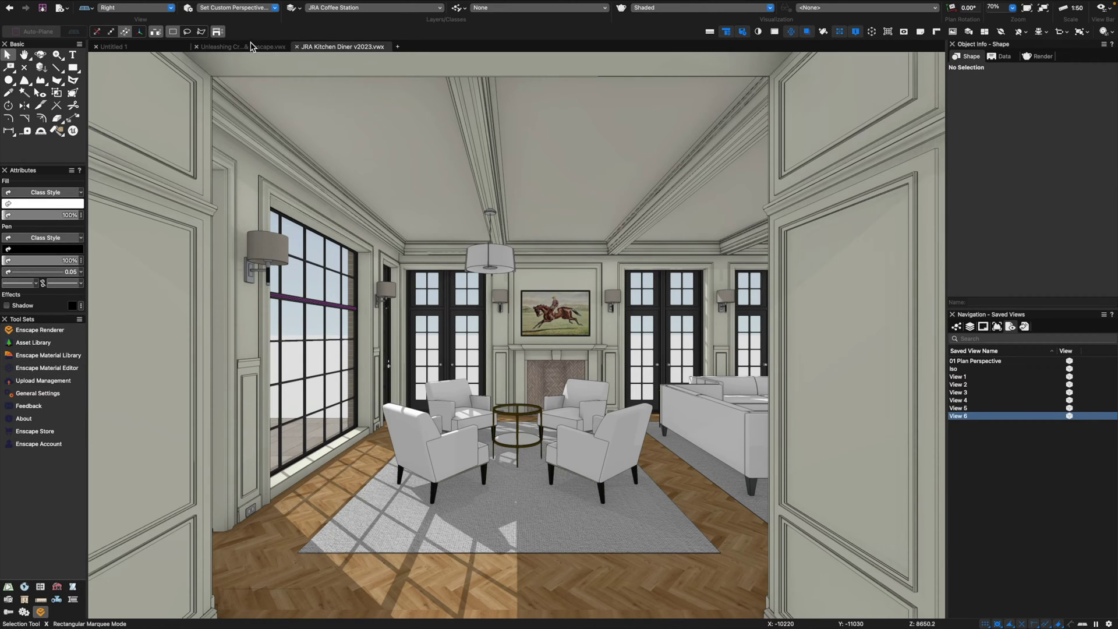
click(229, 5)
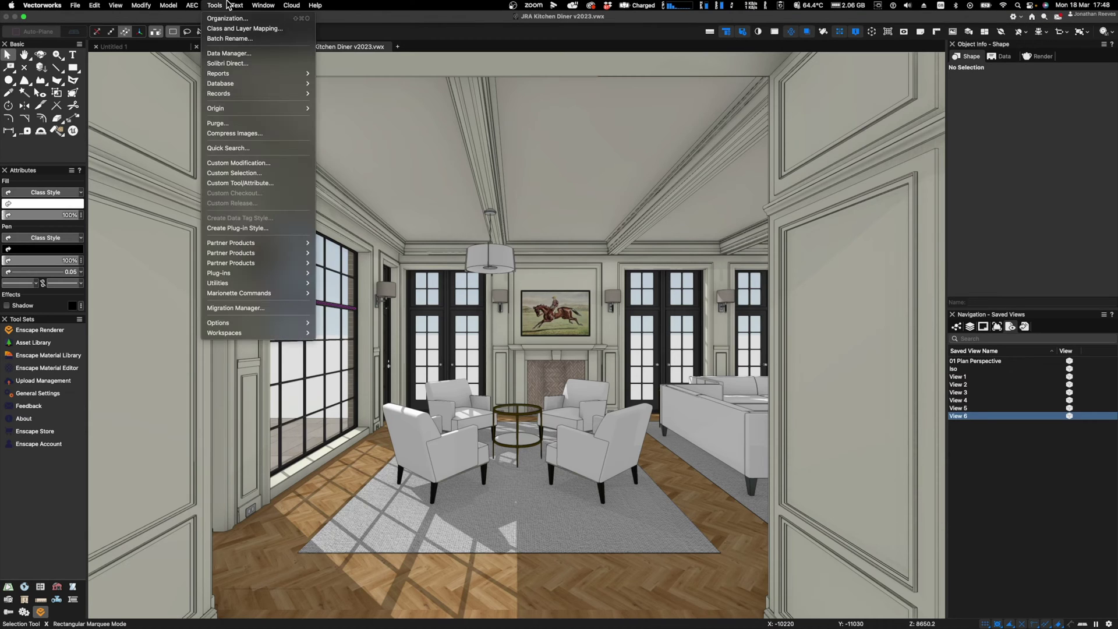
mouse_move(248, 243)
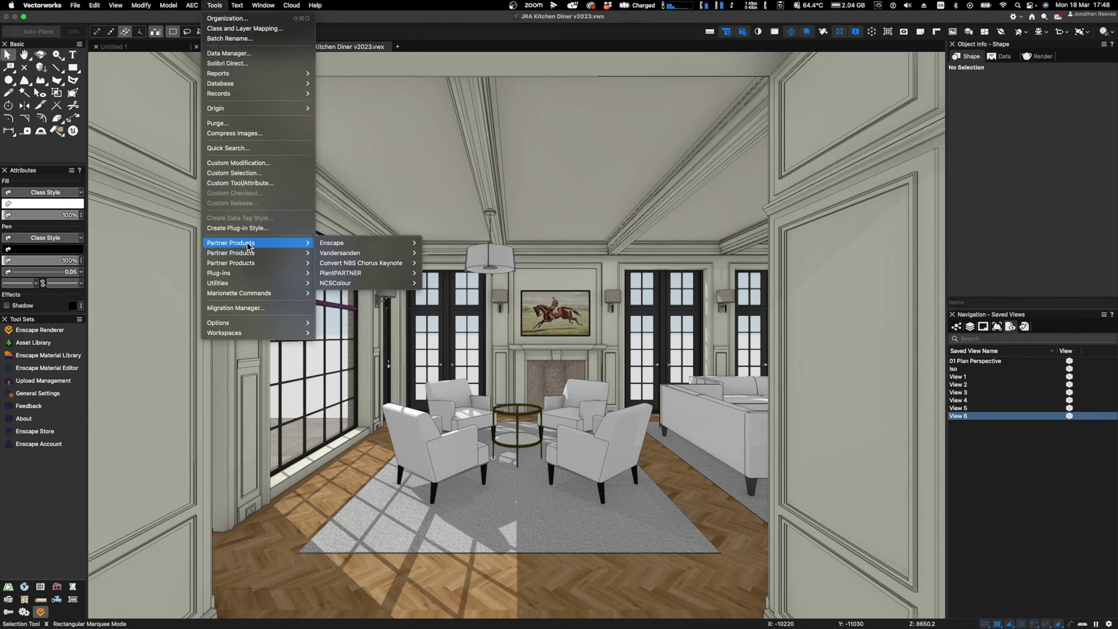
mouse_move(338, 245)
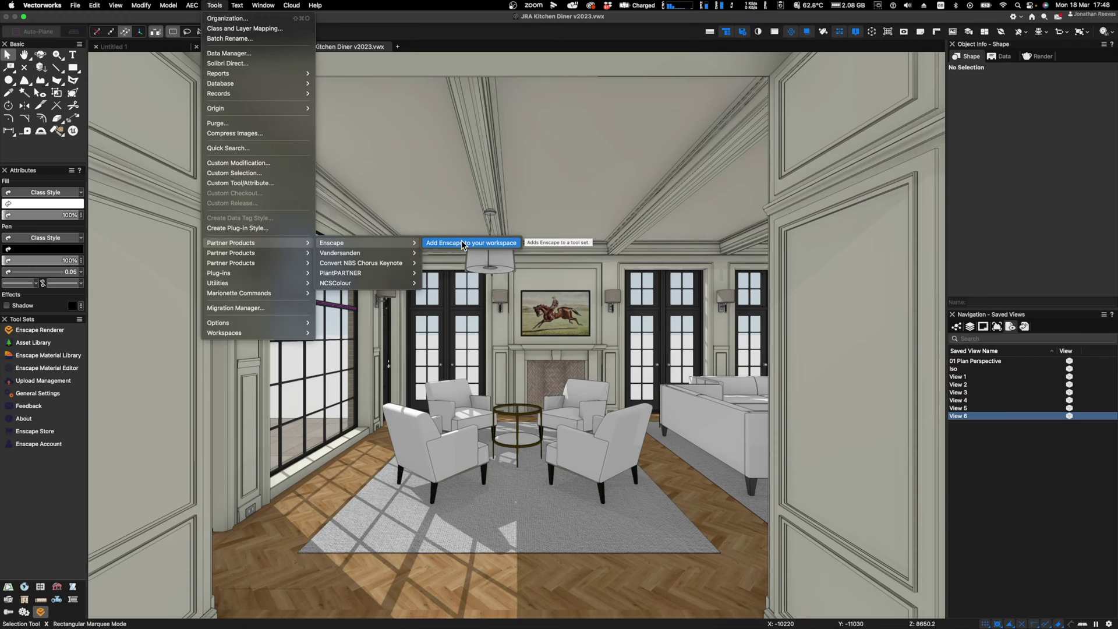
click(435, 124)
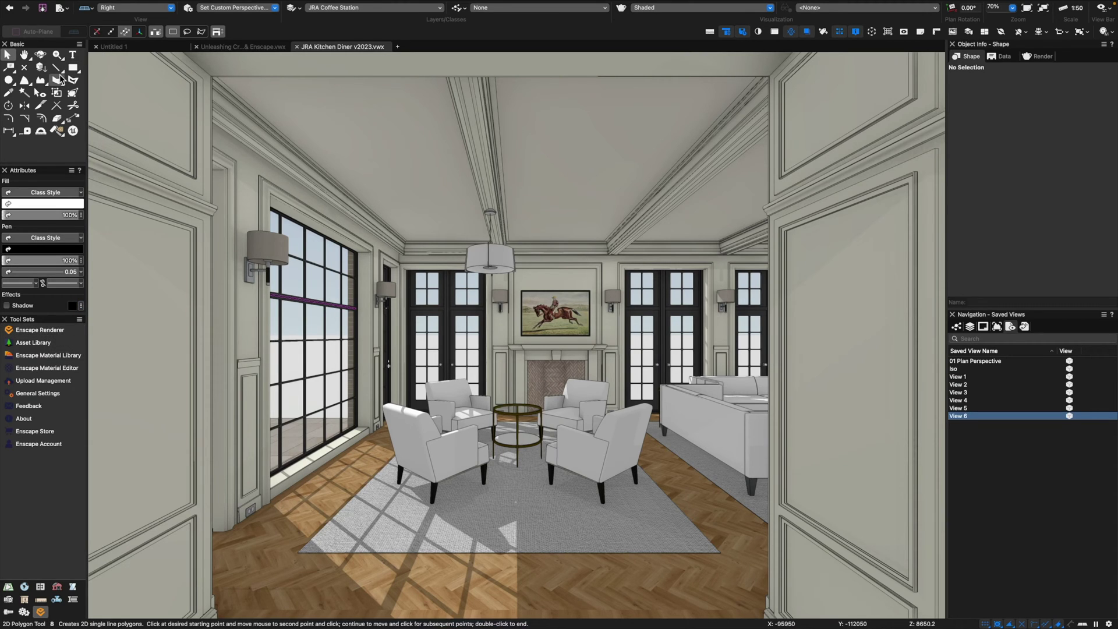
Start the Enscape Renderer for the kitchen diner model and switch to its render window, taking Vectorworks out of full screen
click(46, 333)
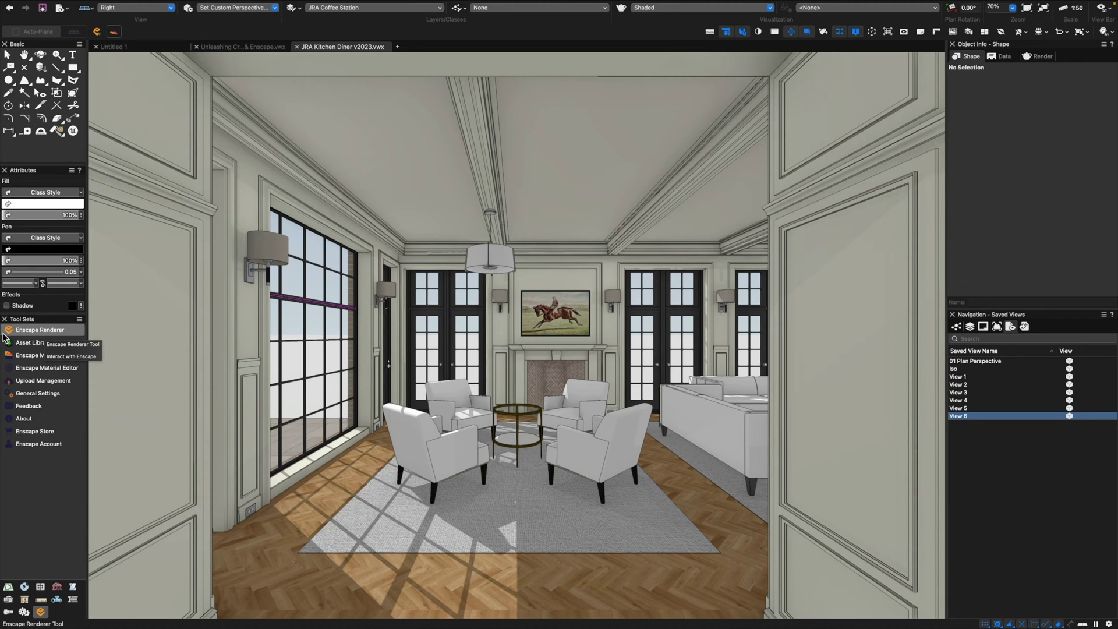
click(97, 33)
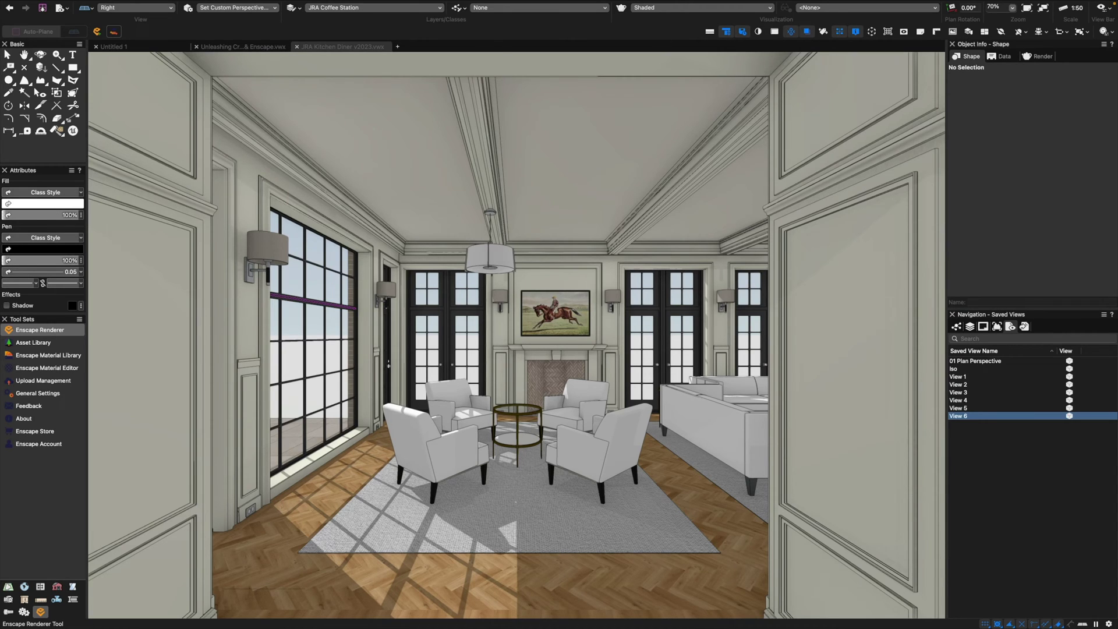
mouse_move(28, 5)
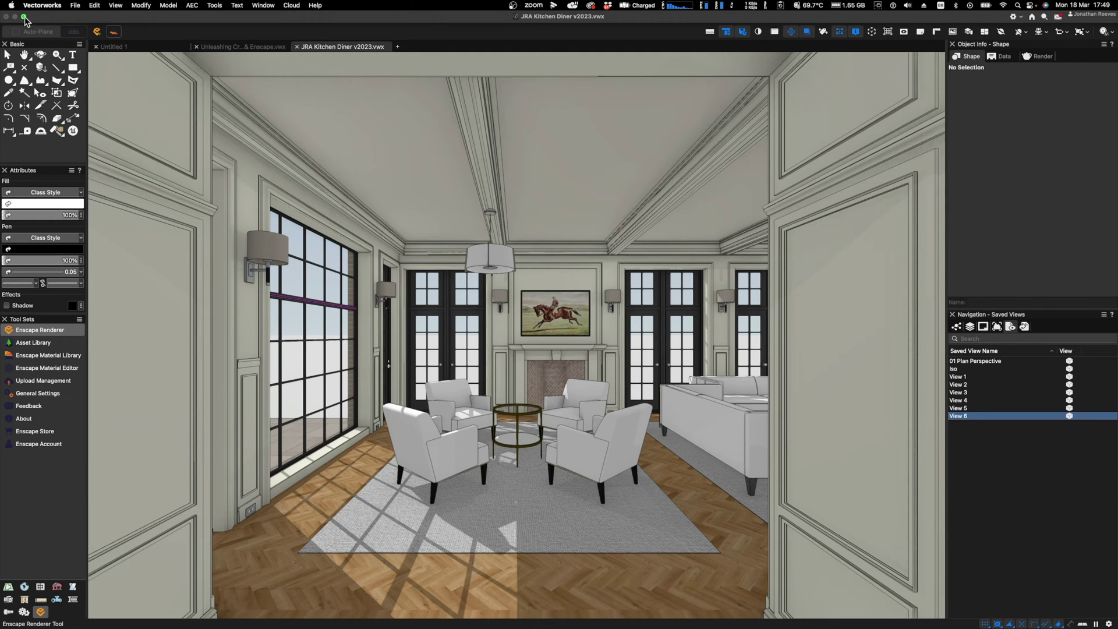
click(24, 17)
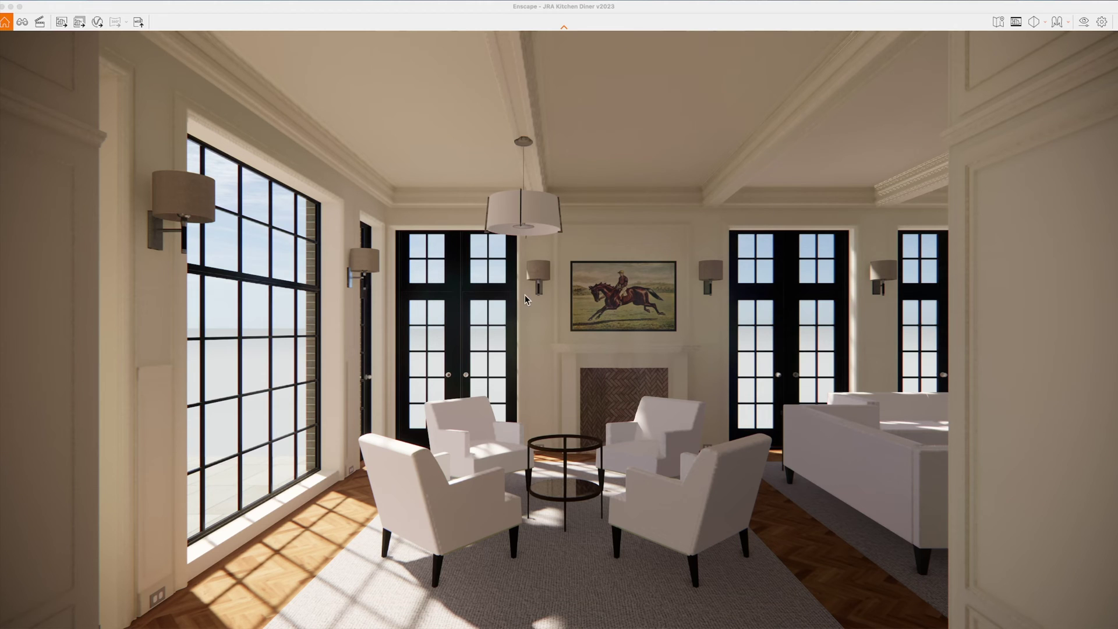
Walk forward into the rendered seating area towards the fireplace and sidestep to examine the armchairs, lamp and windows
click(537, 332)
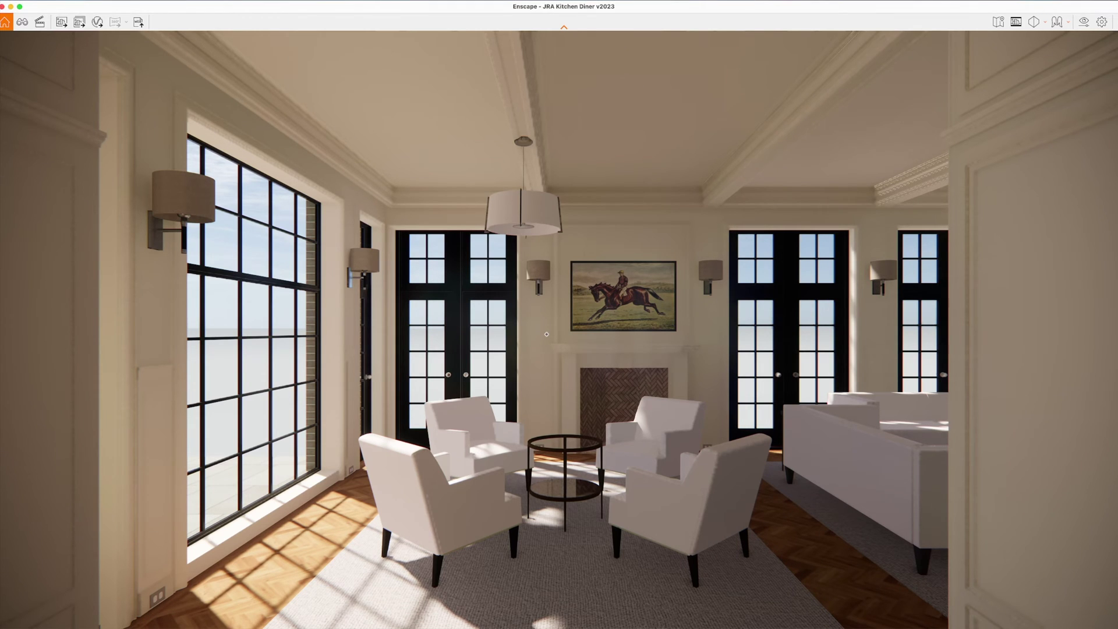
key(w)
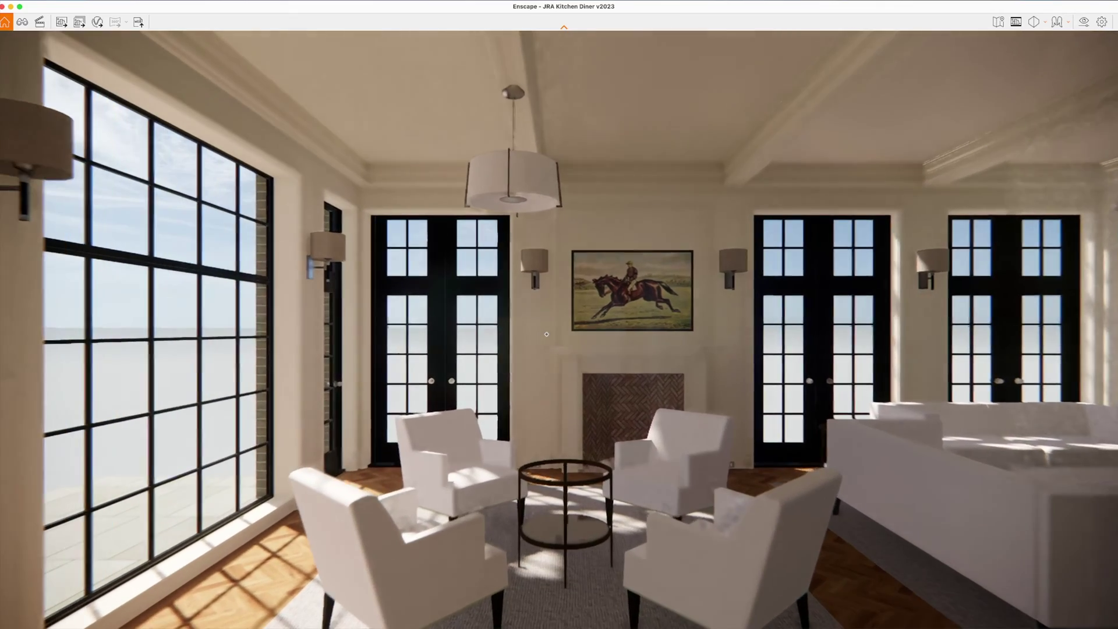
key(a)
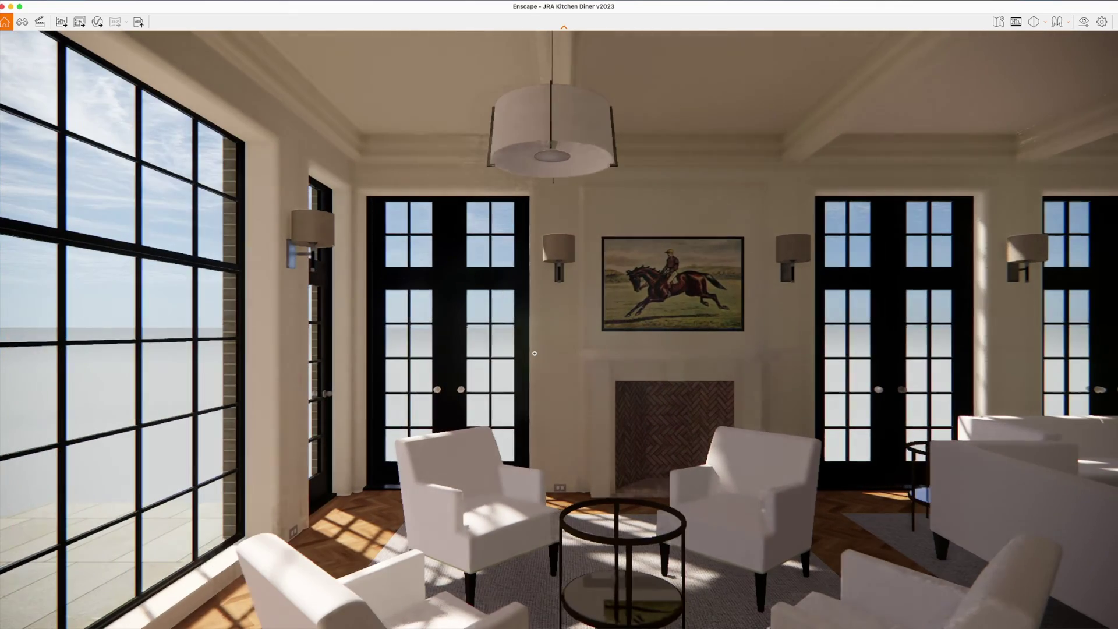
key(d)
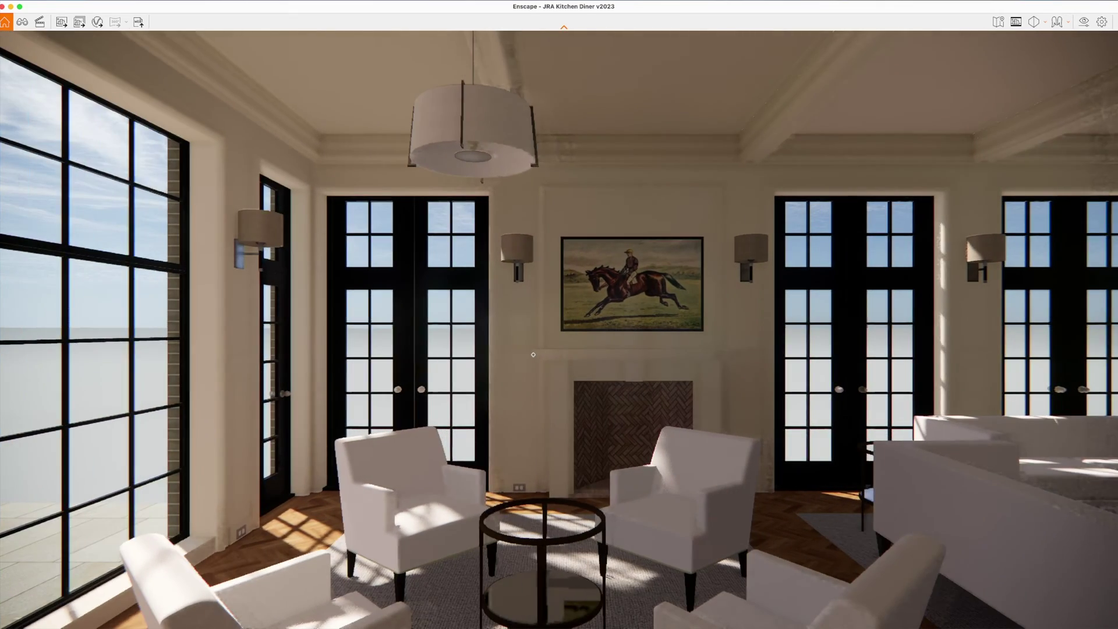
key(a)
key(d)
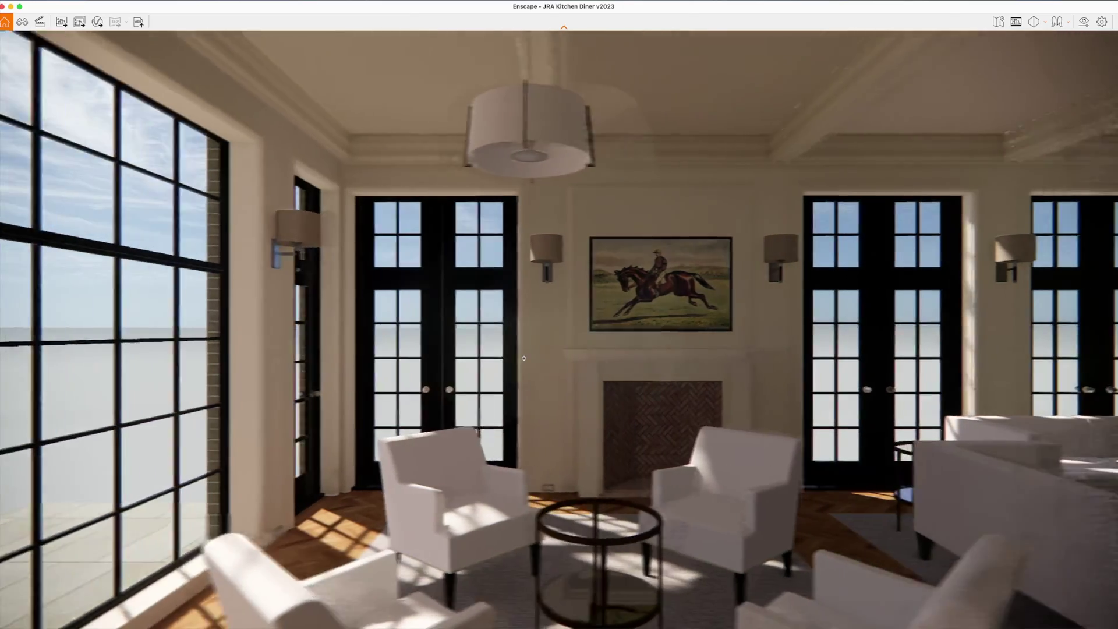
key(a)
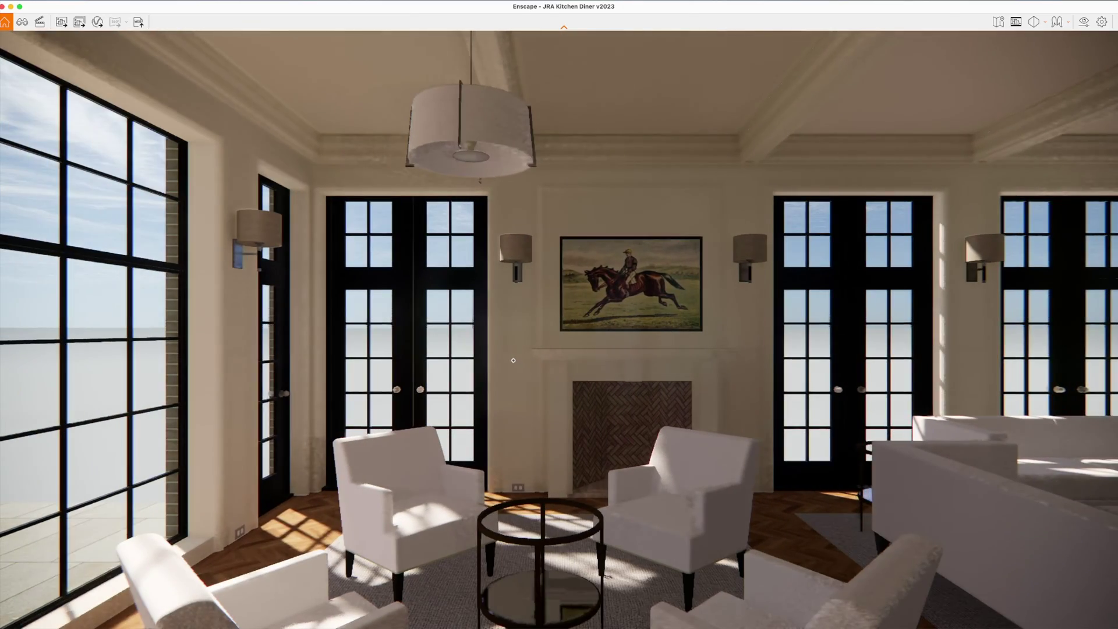
key(w)
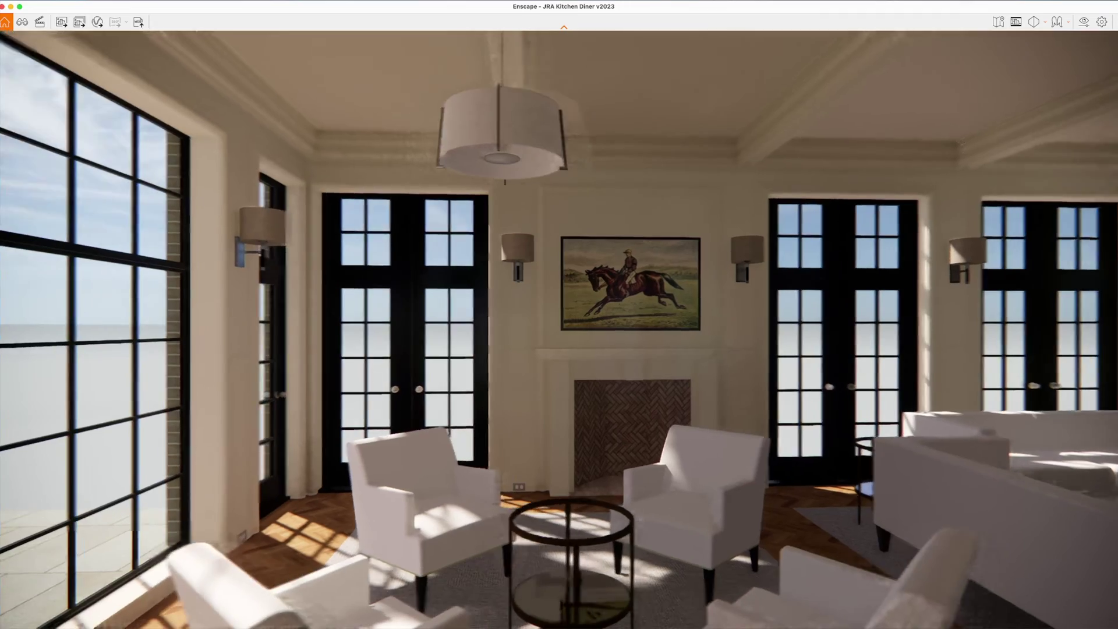
key(d)
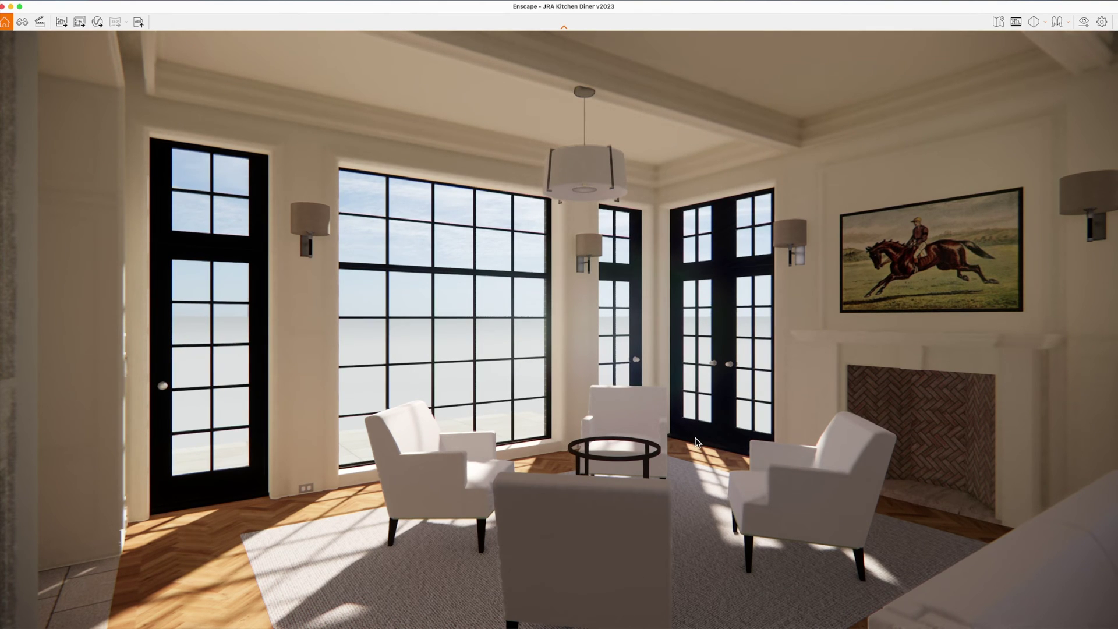
Walk up to the large window in the render, then turn right past the fireplace to view the sofas and television
key(a)
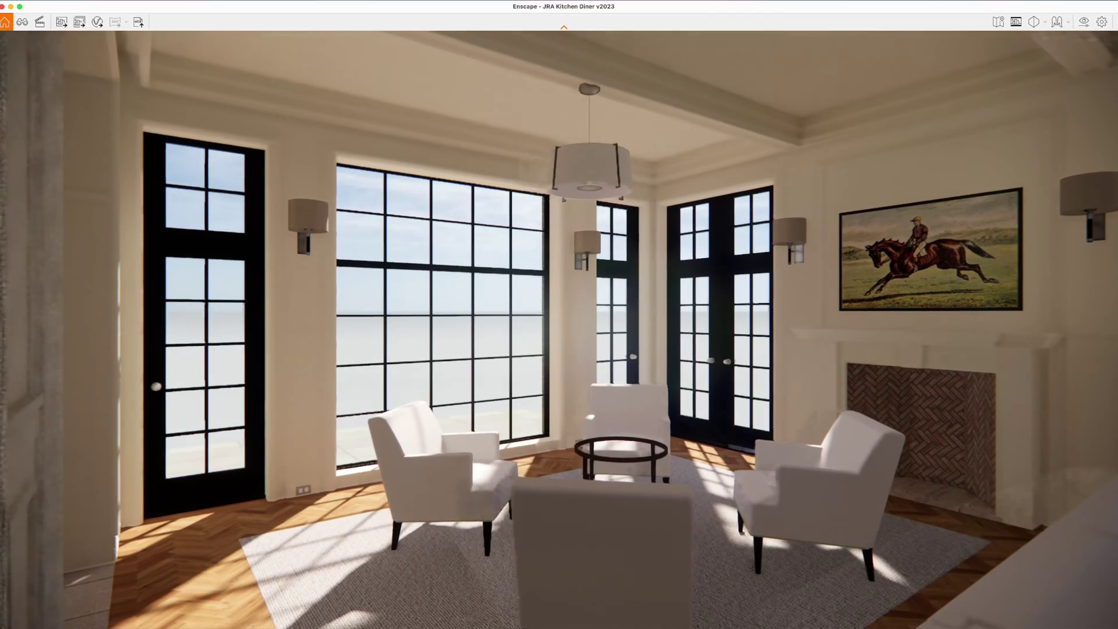
key(w)
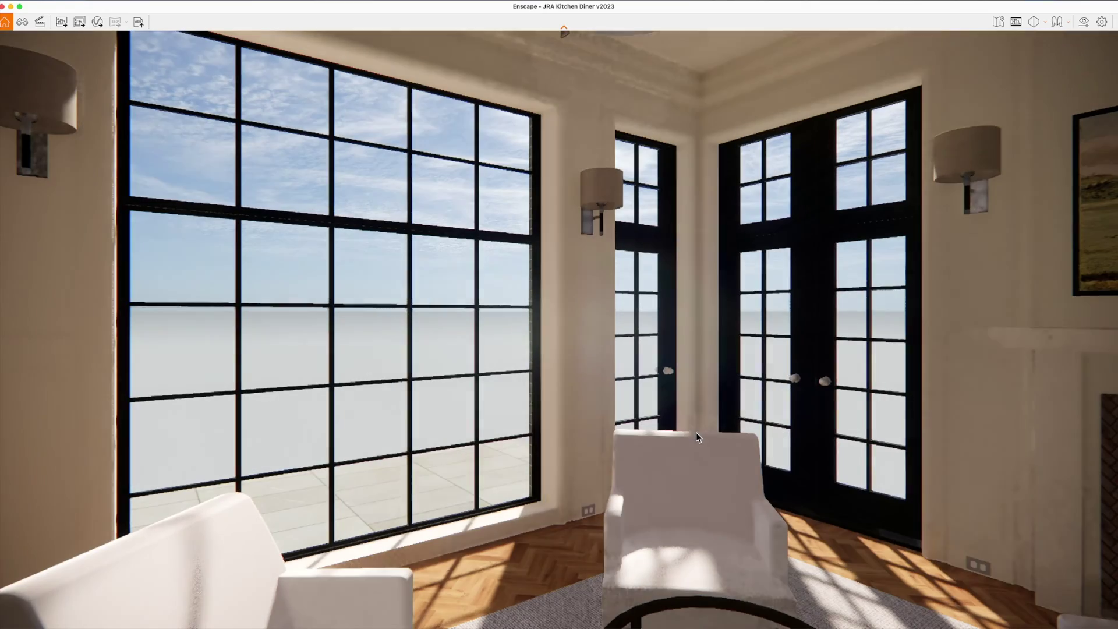
key(a)
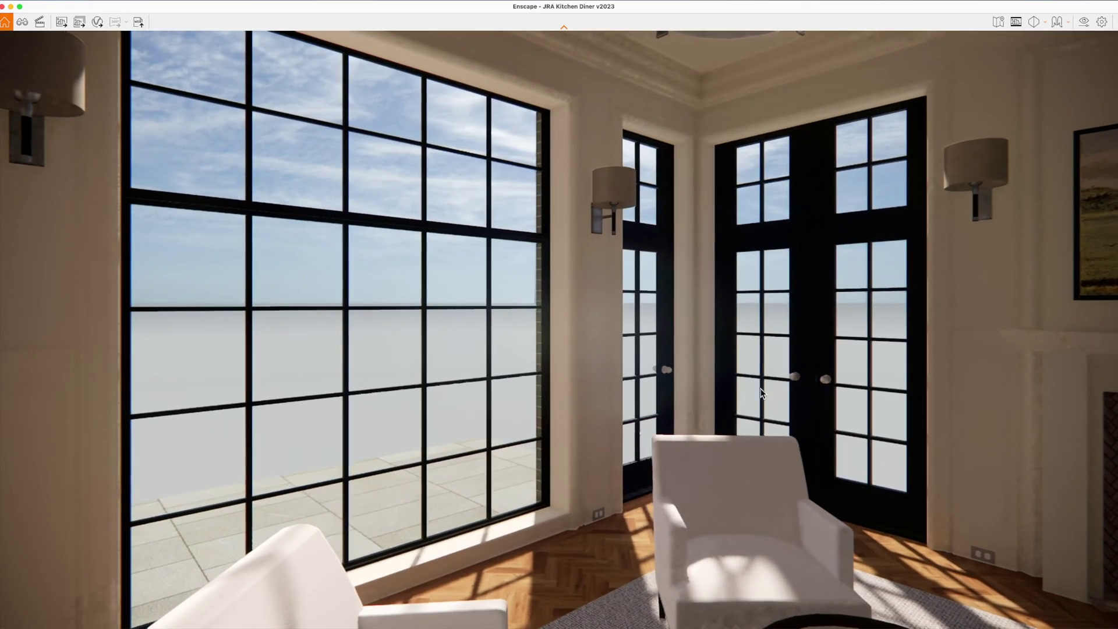
key(Right)
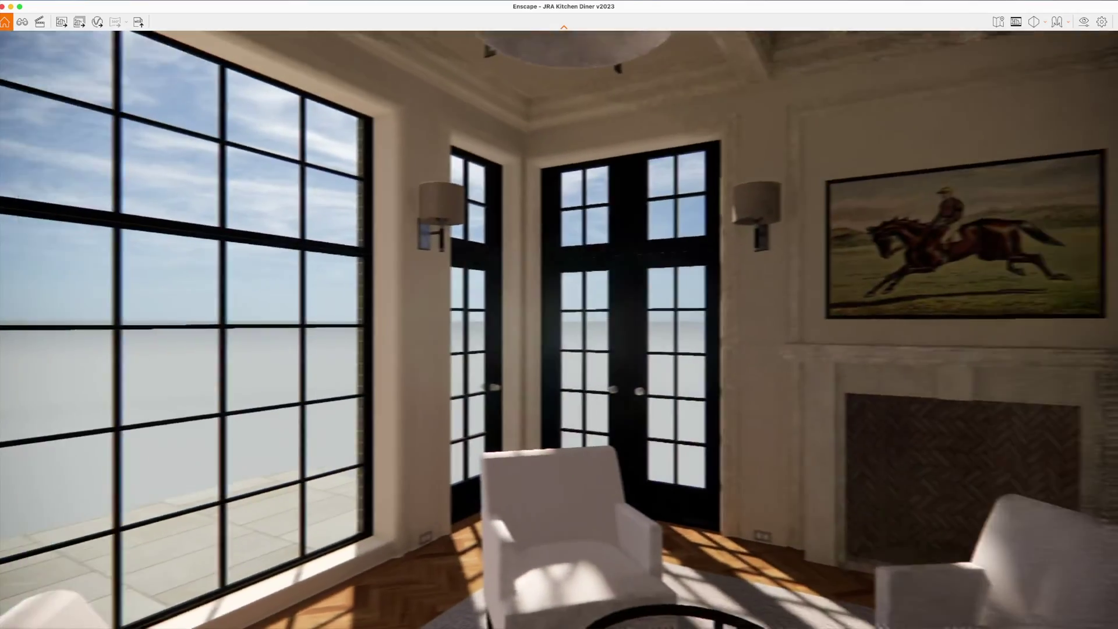
key(Right)
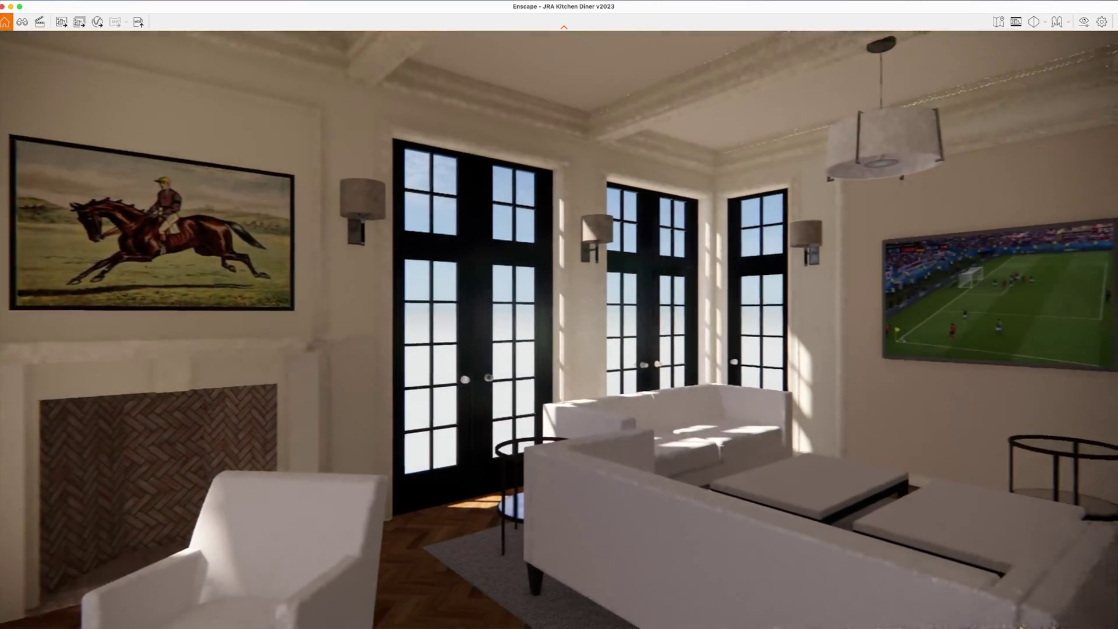
Turn right to face the television wall and cycle the render's time of day backwards through night to late-afternoon sunlight
key(Right)
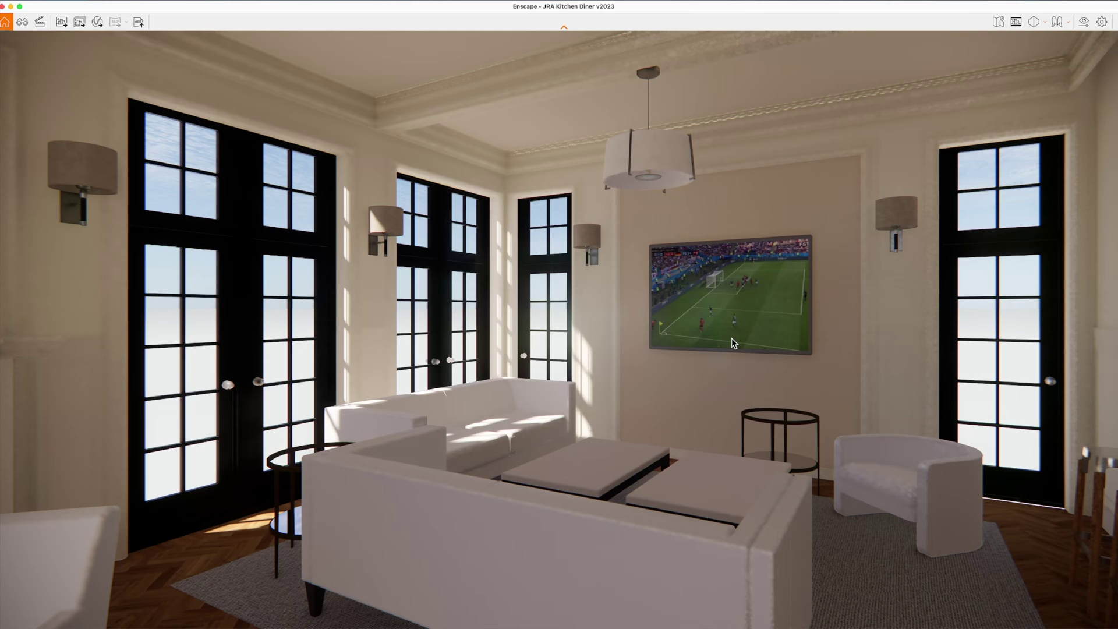
key(u)
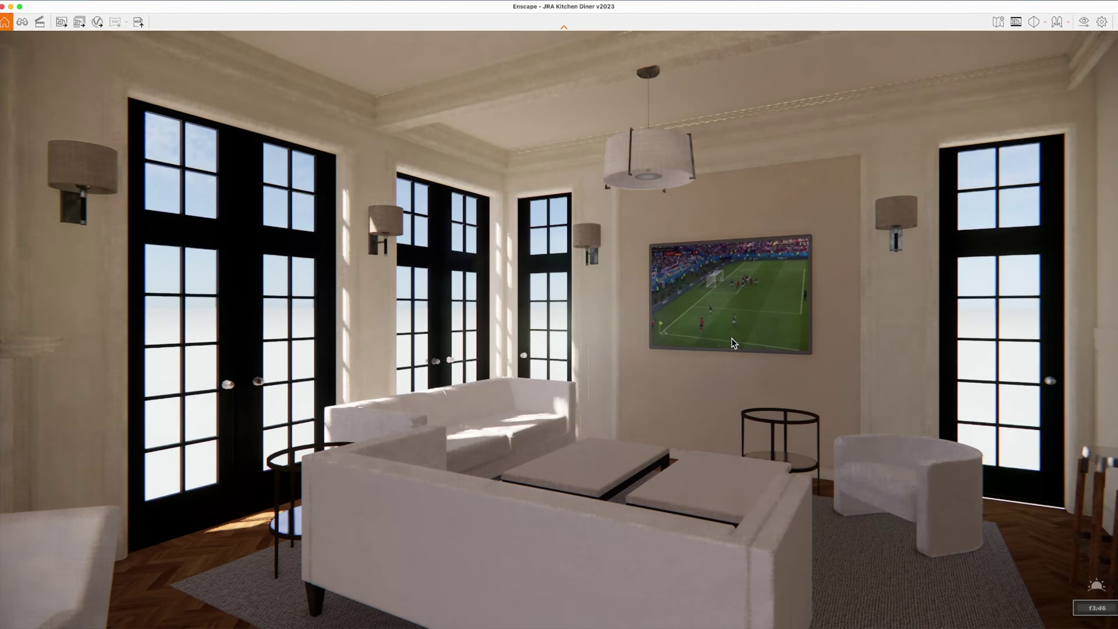
key(u)
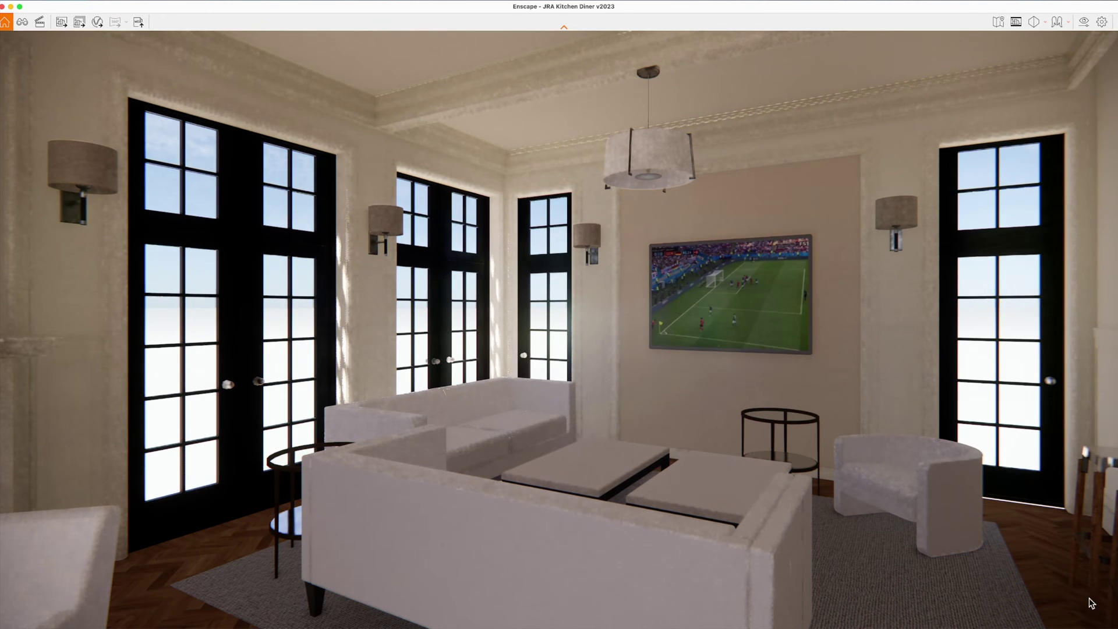
key(u)
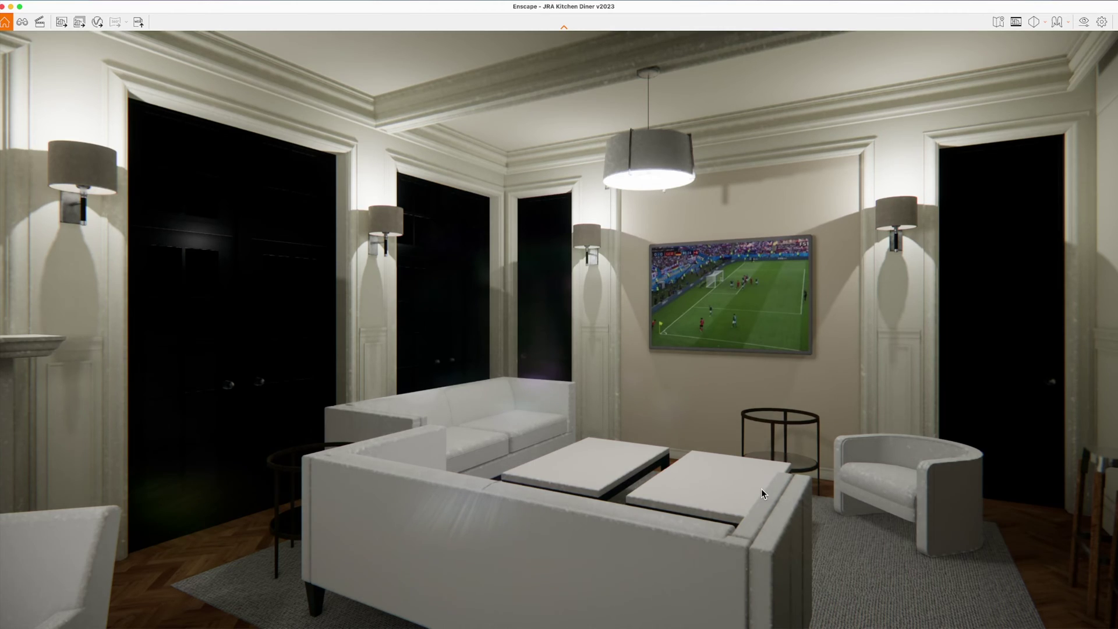
key(u)
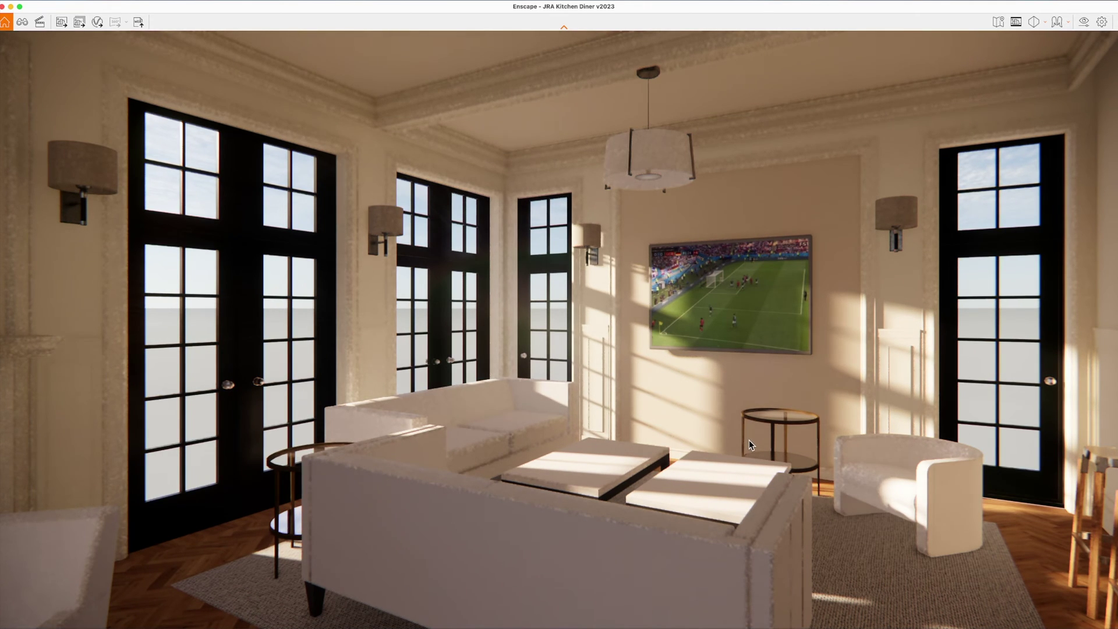
key(d)
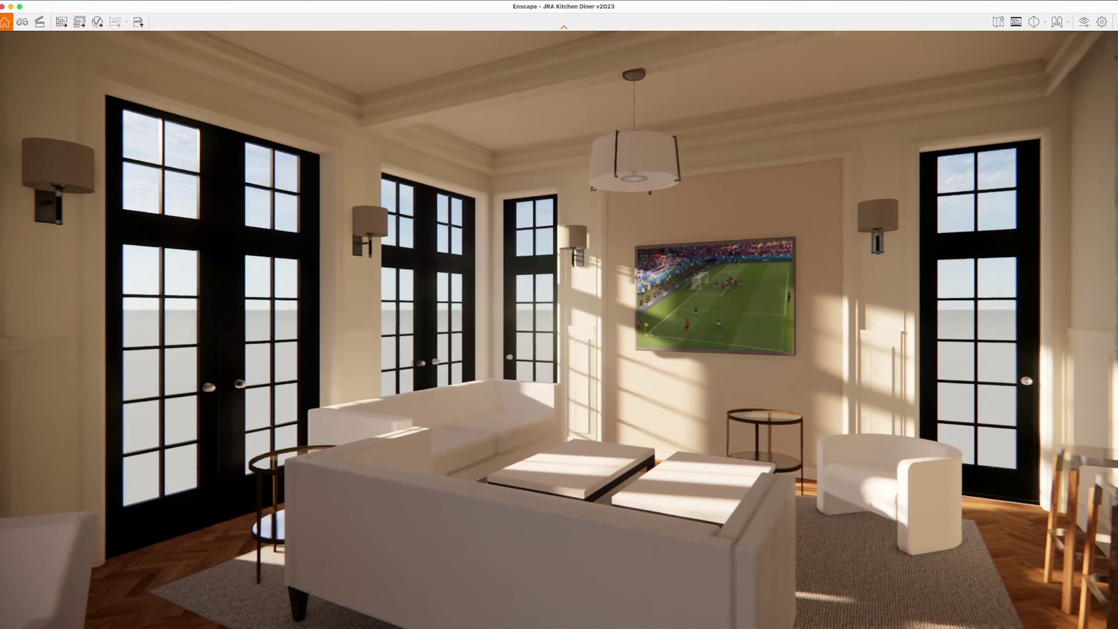
Shift the render's time of day back to mid-afternoon, then forward, and fine-tune it to 16:27
key(u)
key(u)
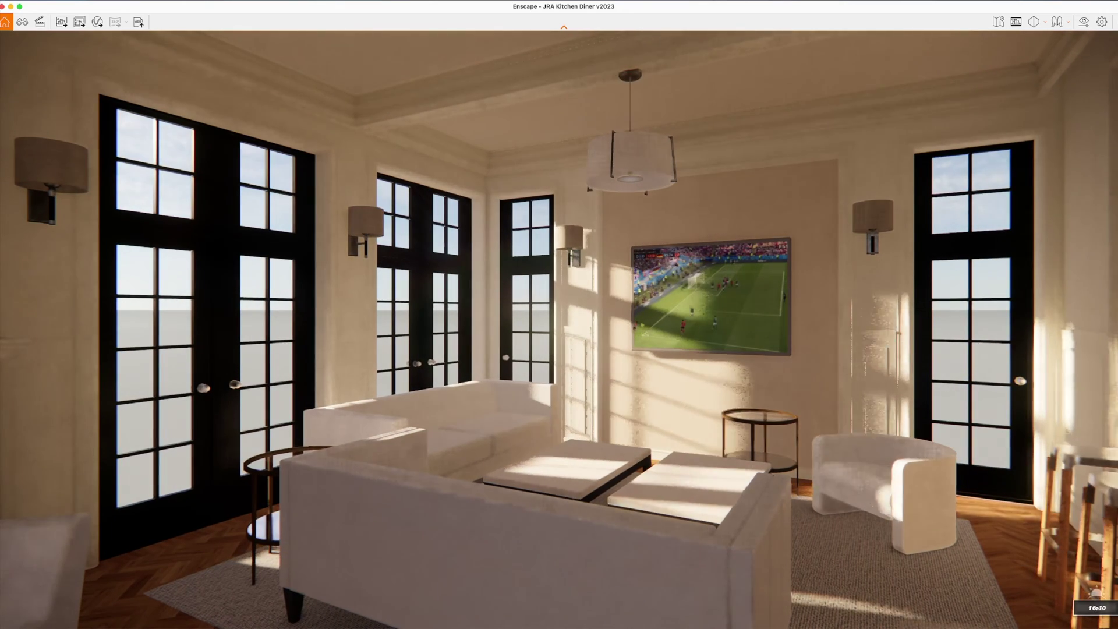
key(u)
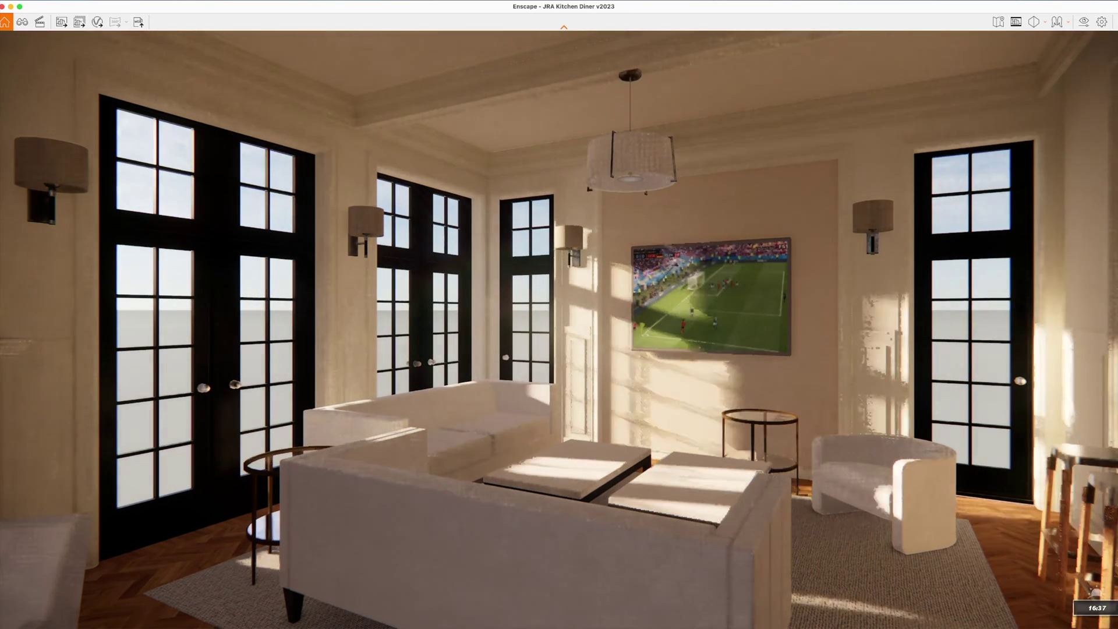
key(u)
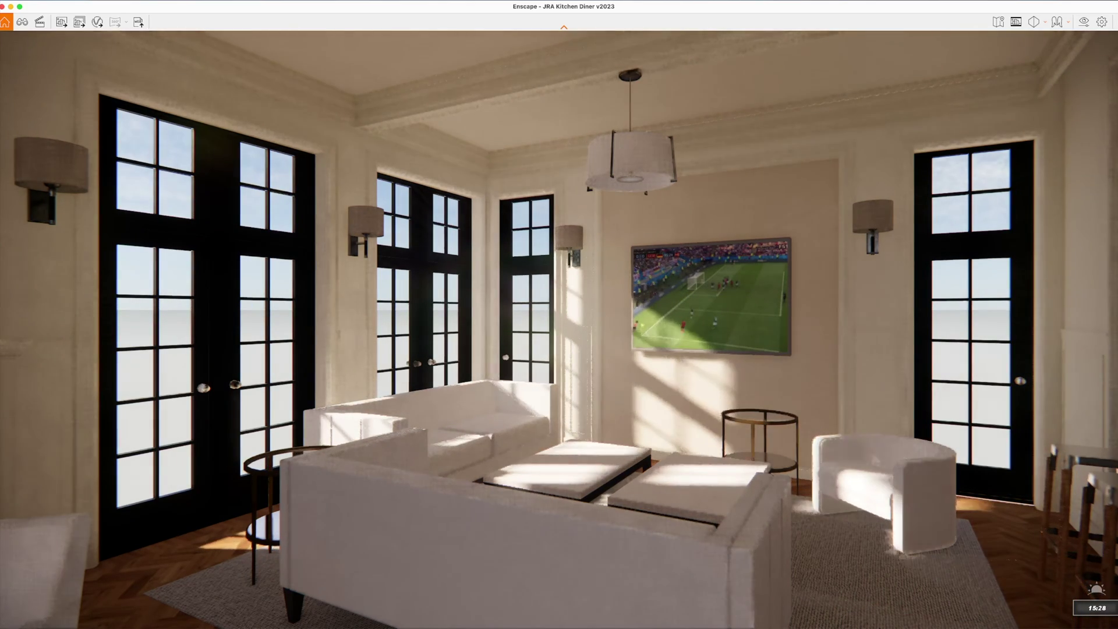
key(i)
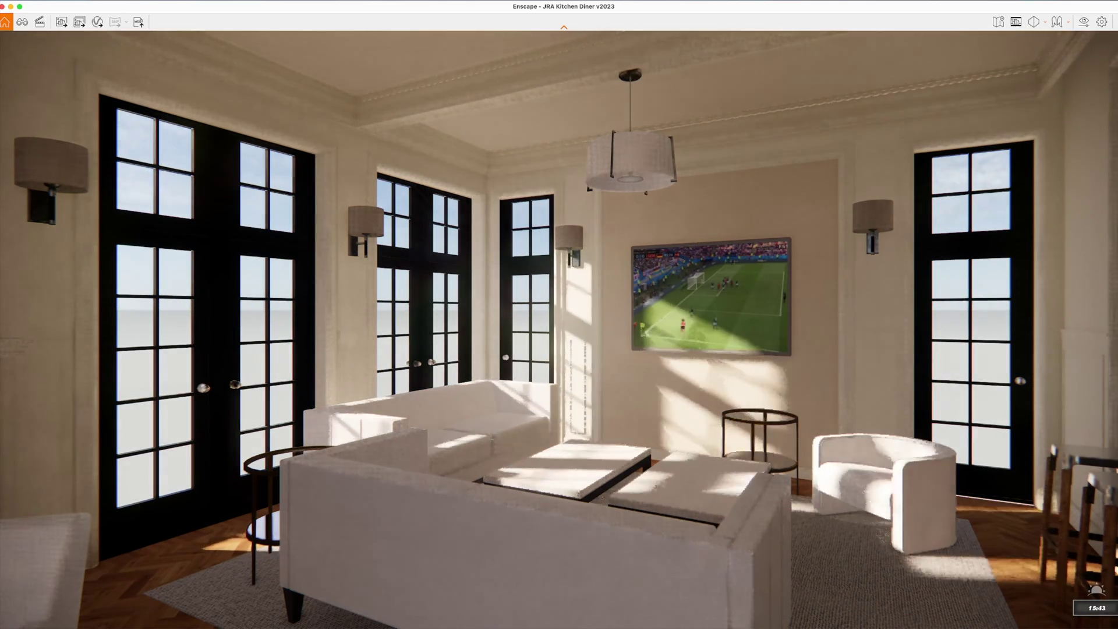
key(i)
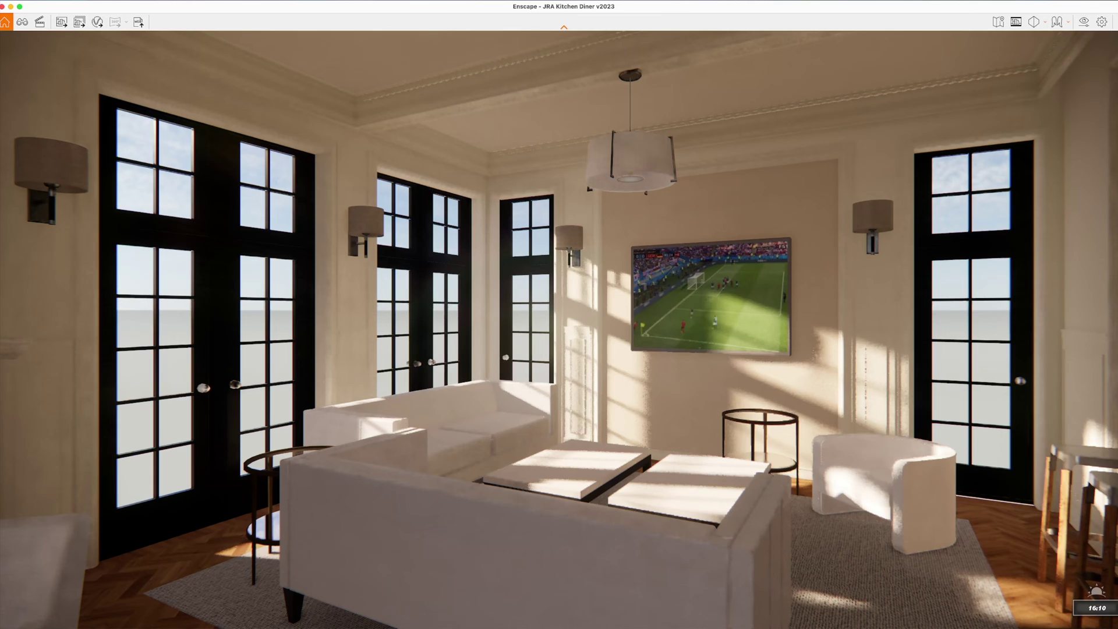
key(i)
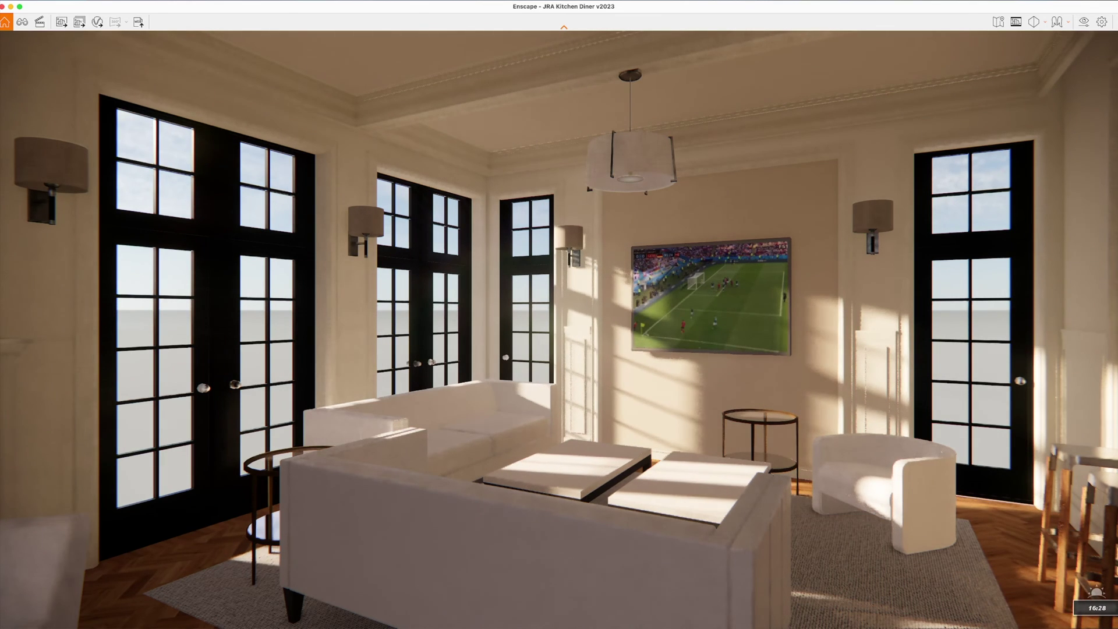
key(u)
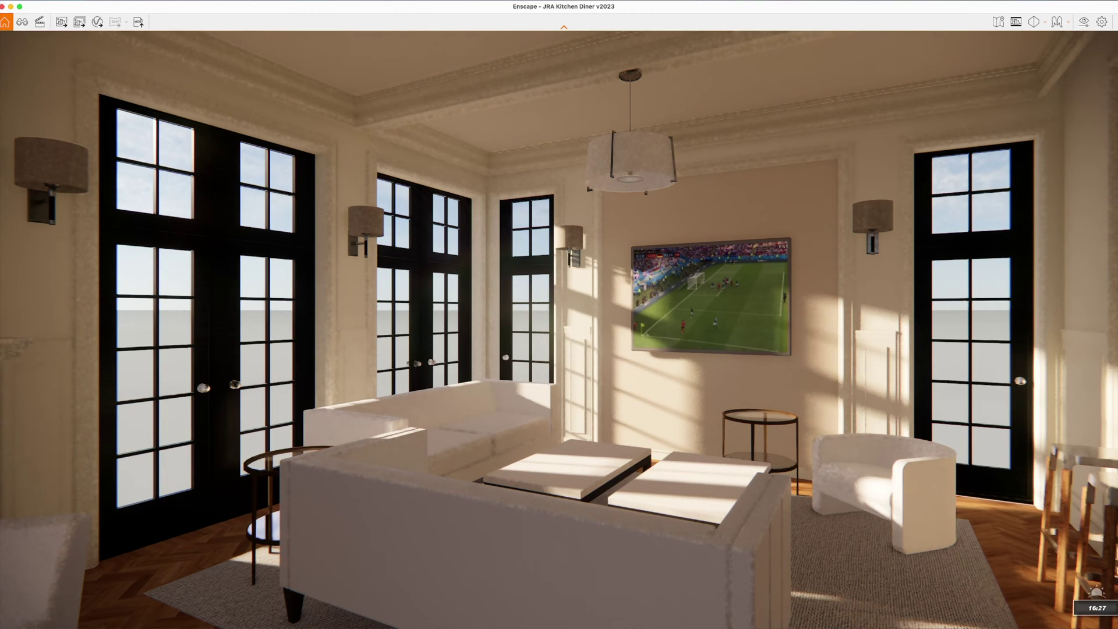
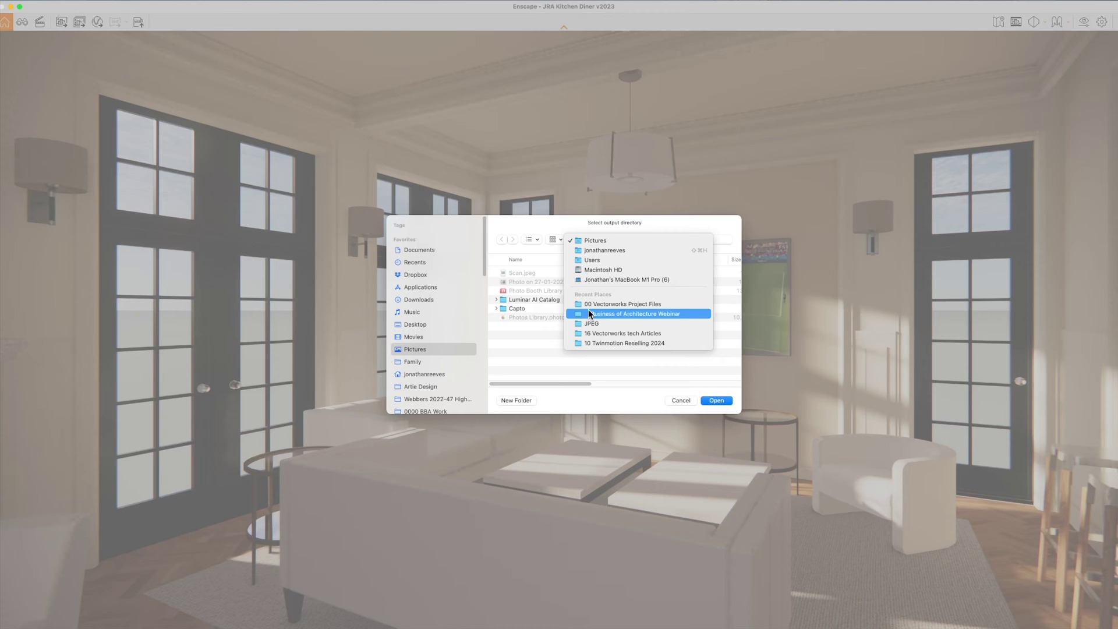
Choose the 00 Vectorworks Project Files folder as the output directory and confirm it
click(585, 302)
key(Return)
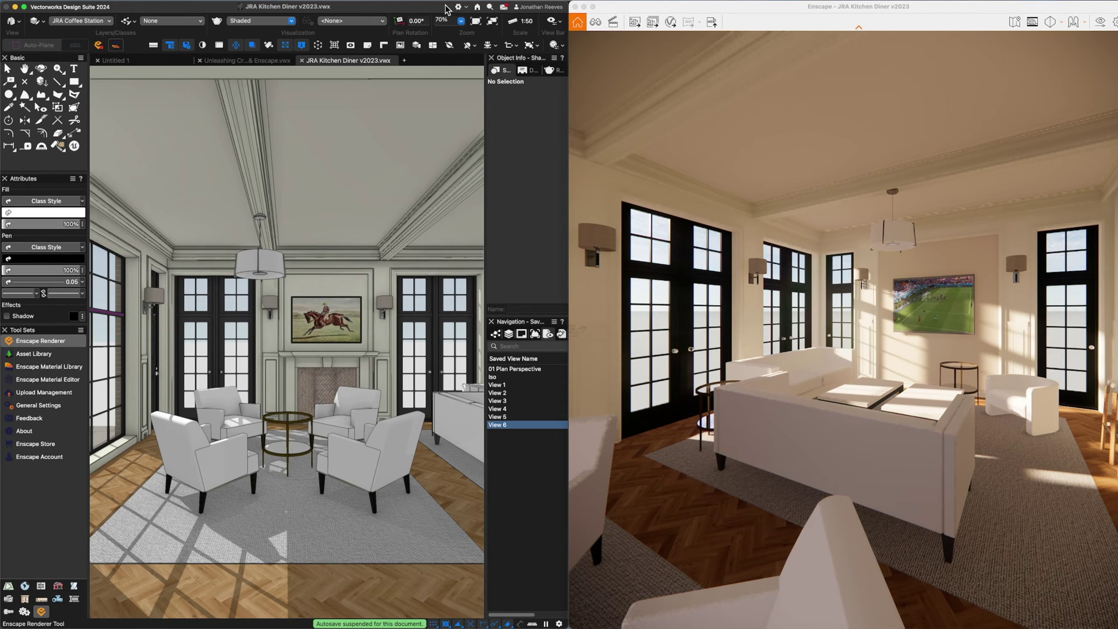
Synchronize the Enscape camera with the Vectorworks view and set the docked palettes in Vectorworks to auto-hide
click(117, 46)
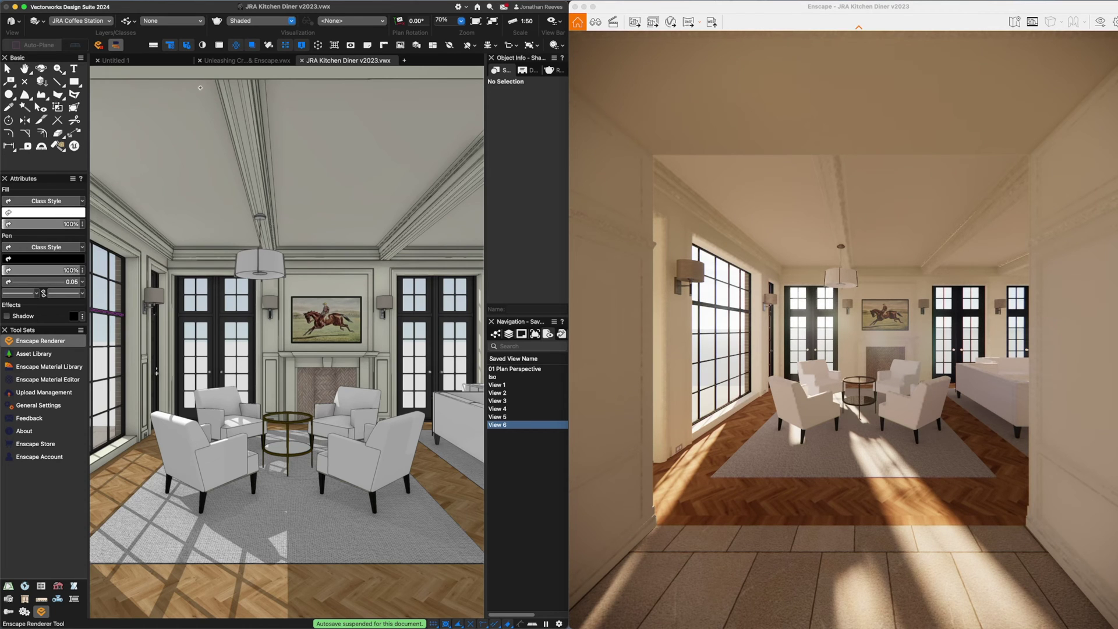
click(281, 5)
mouse_move(272, 10)
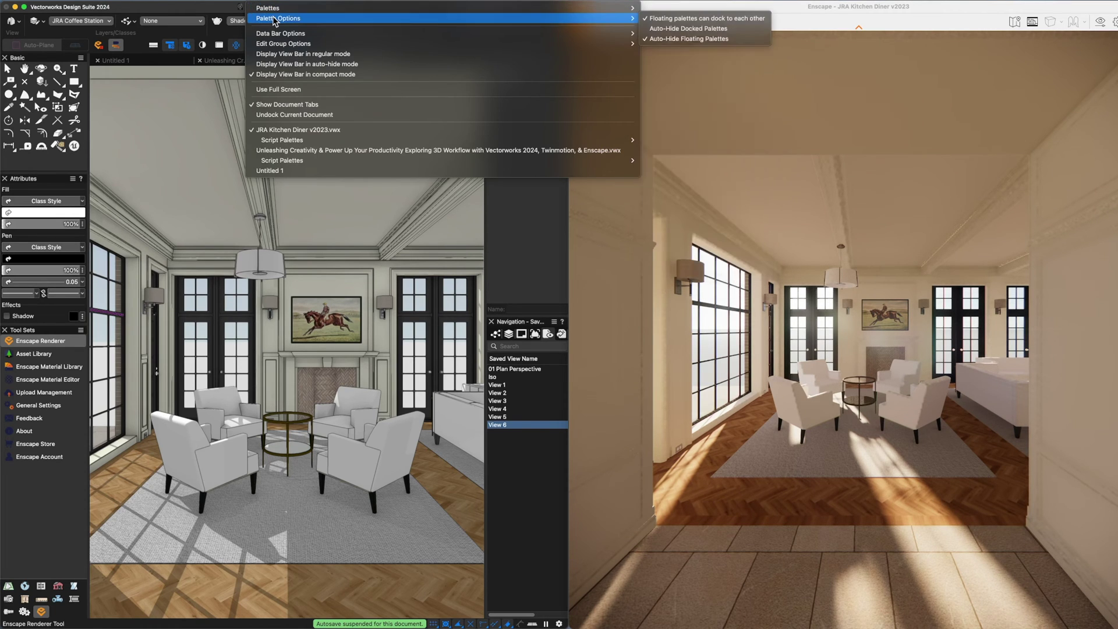
click(665, 29)
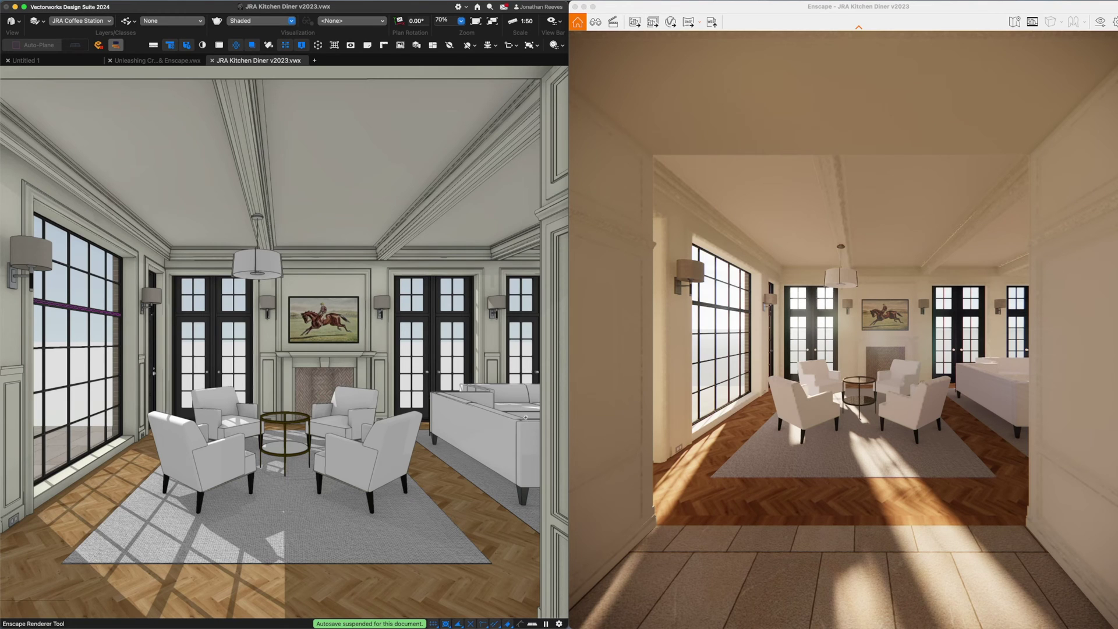
Activate the saved views View 1, View 2 and View 3 in turn to compare the model with the synchronized render
mouse_move(564, 436)
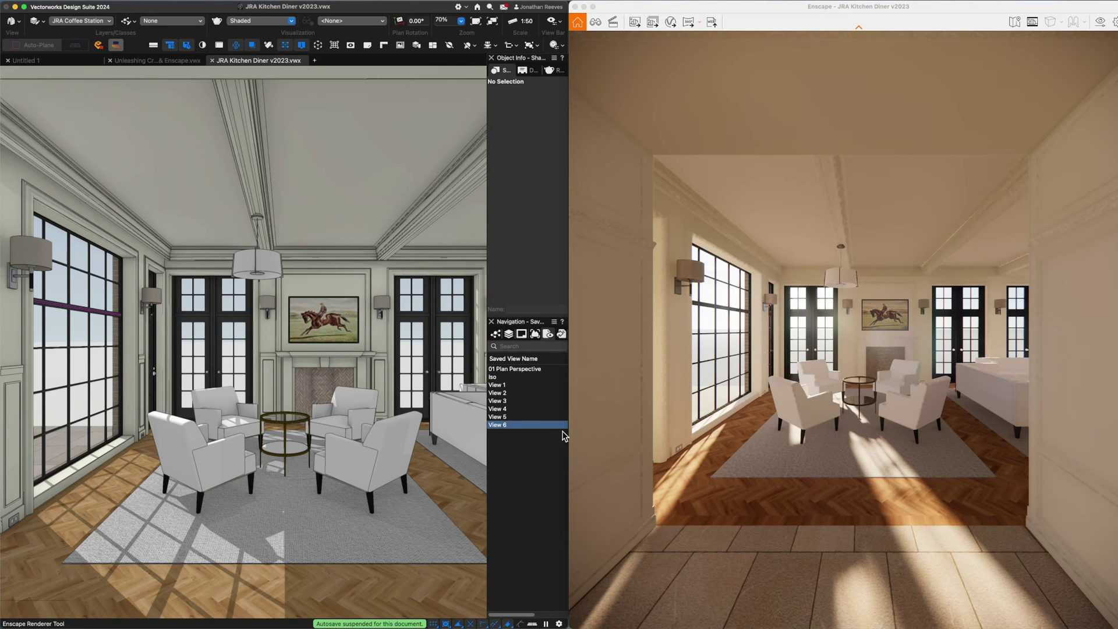
click(502, 386)
double_click(502, 387)
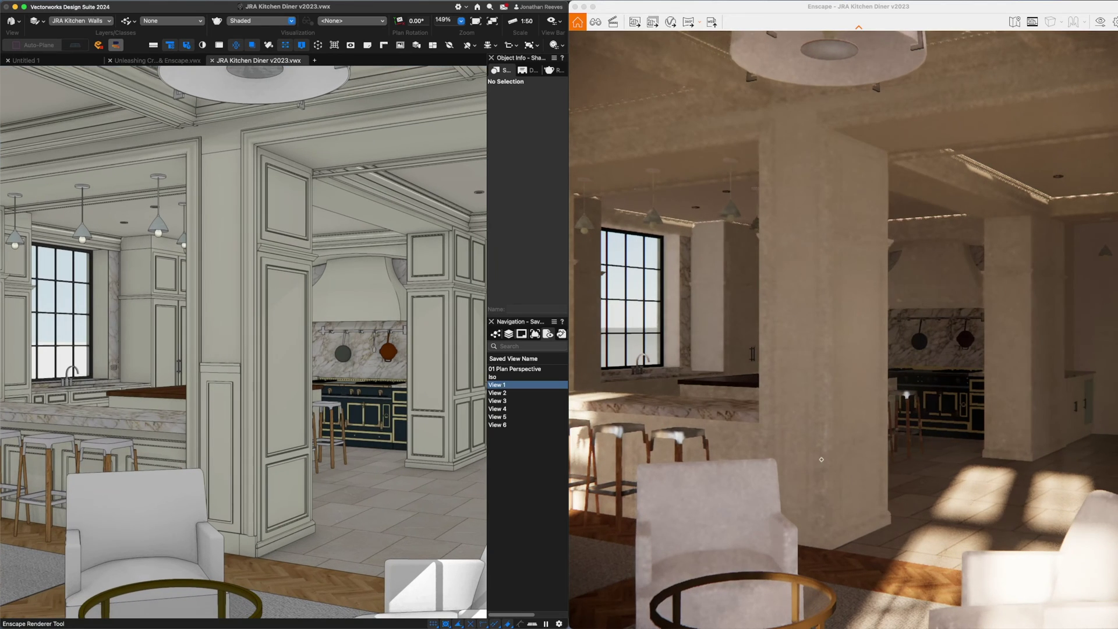
click(918, 278)
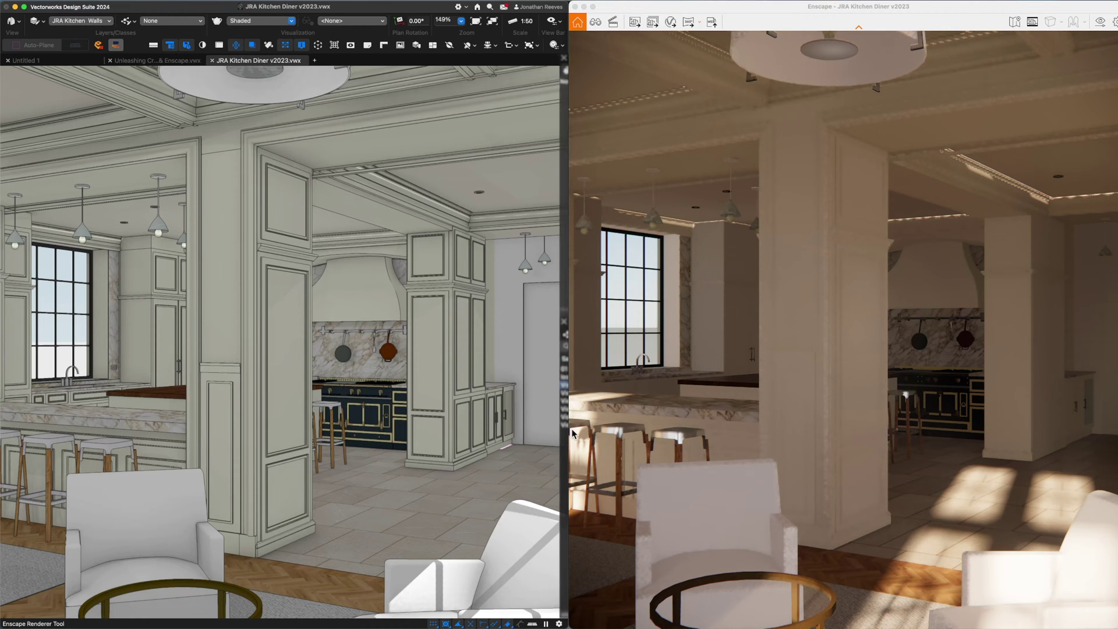
mouse_move(562, 408)
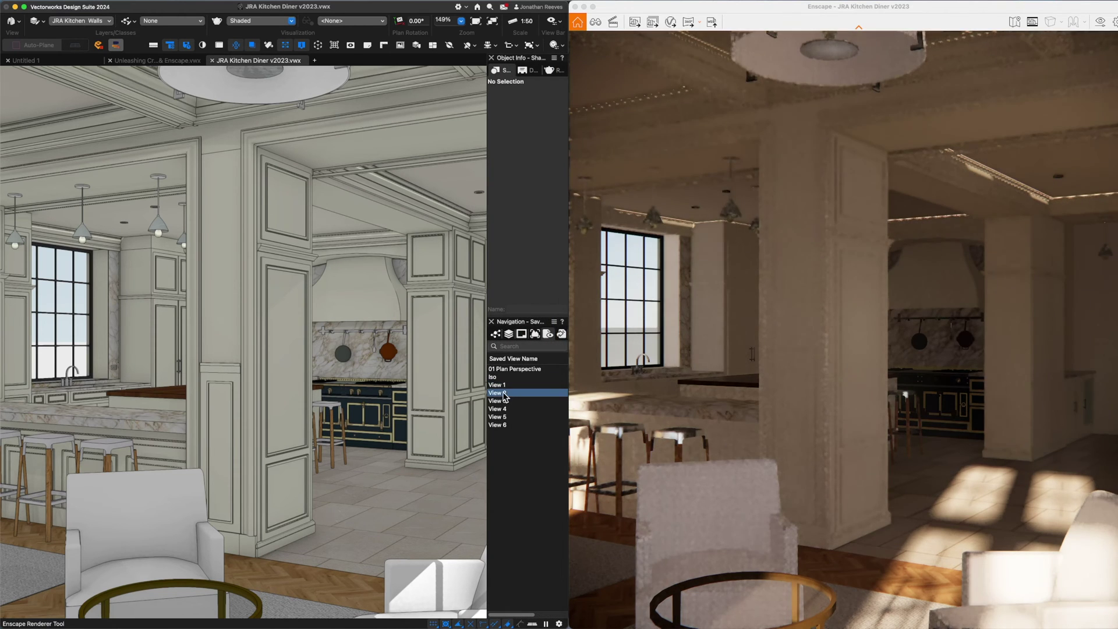
double_click(497, 393)
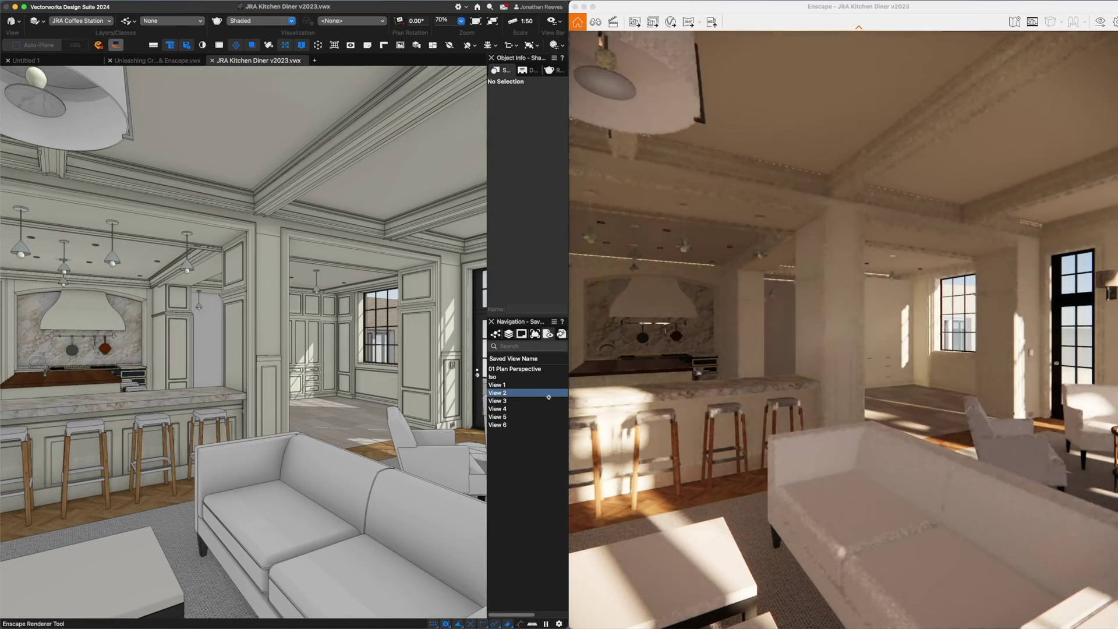
key(super+shift+p)
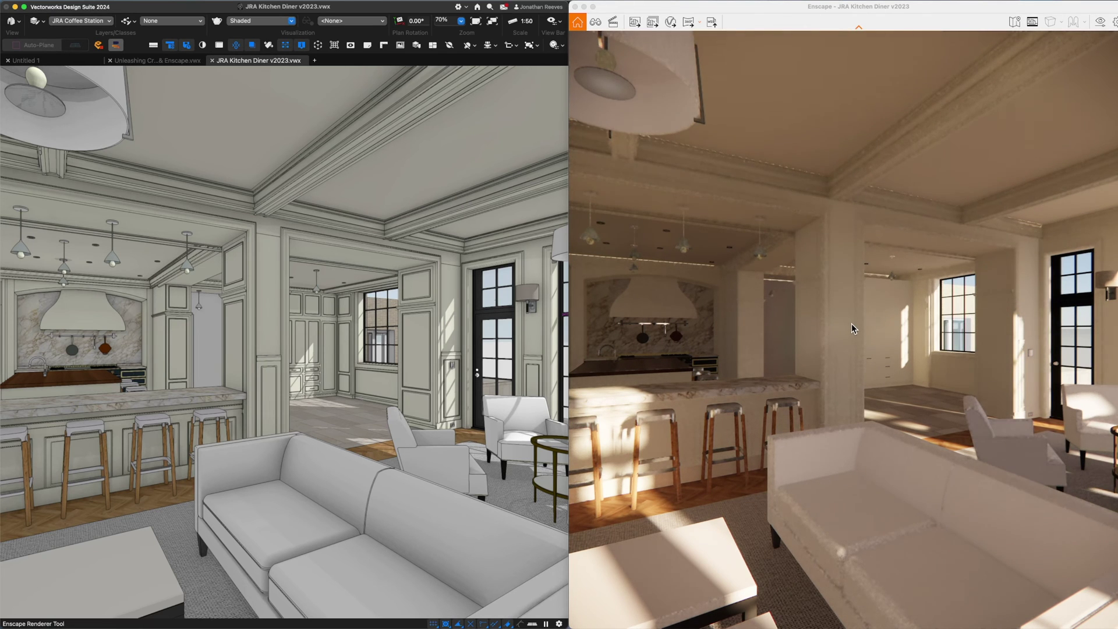
click(527, 134)
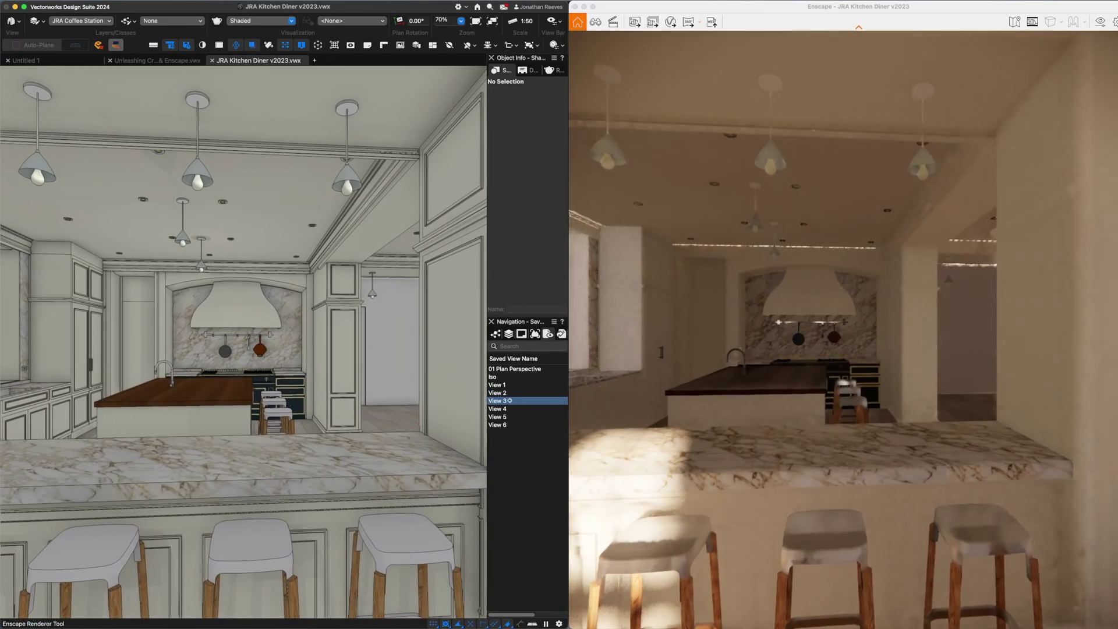
click(588, 233)
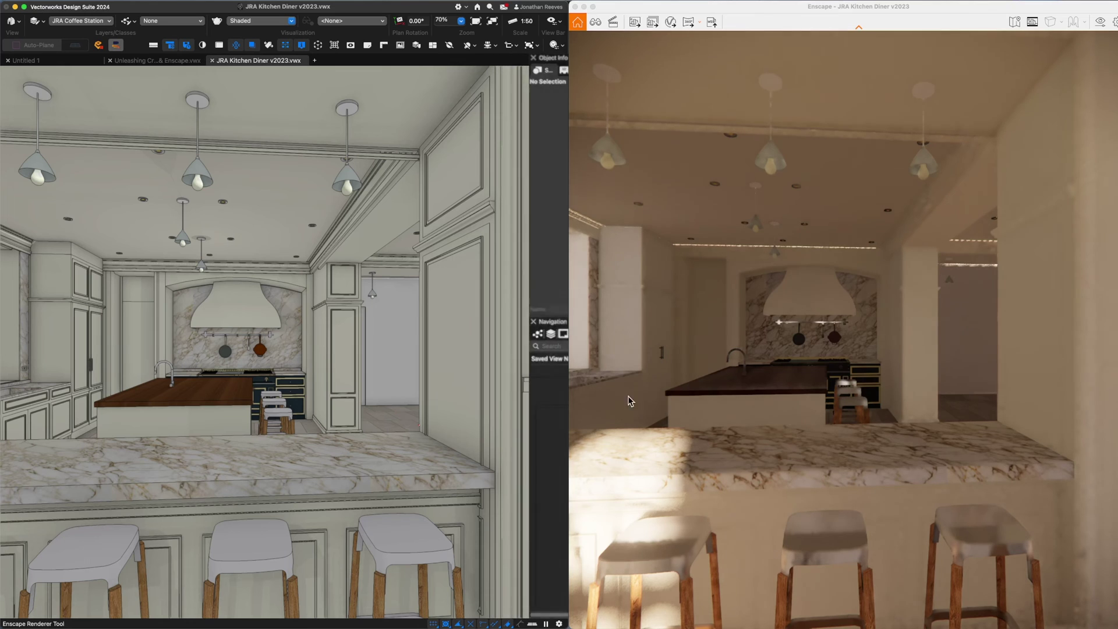
Switch to the Enscape window, walk forward past the marble counter and turn left to face the kitchen island and window
mouse_move(680, 7)
mouse_down()
mouse_move(836, 8)
mouse_move(681, 7)
mouse_up()
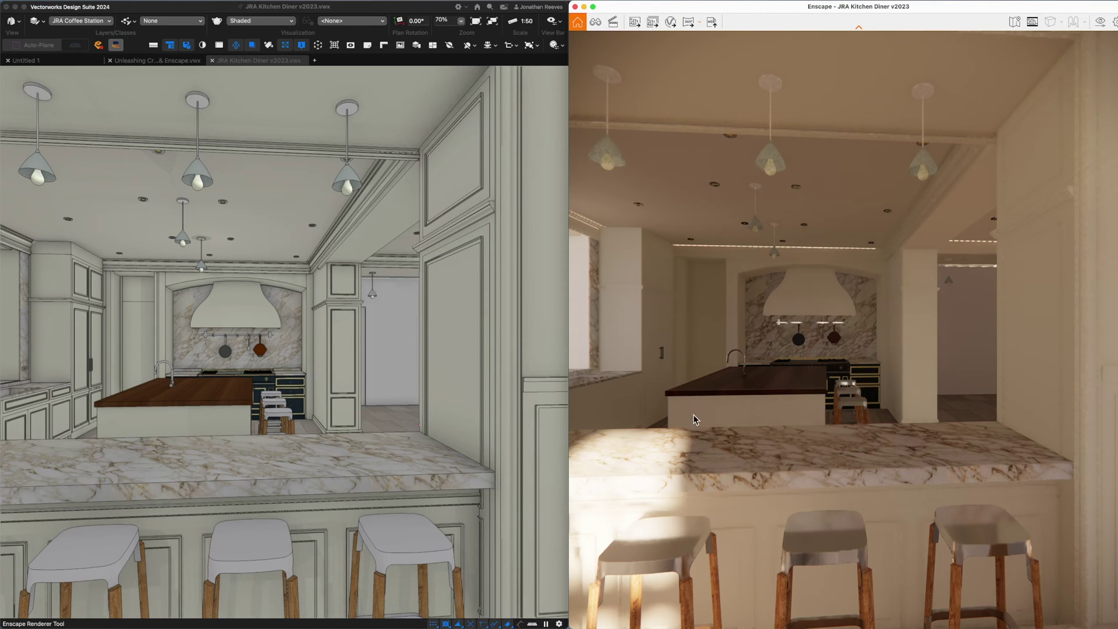
key(w)
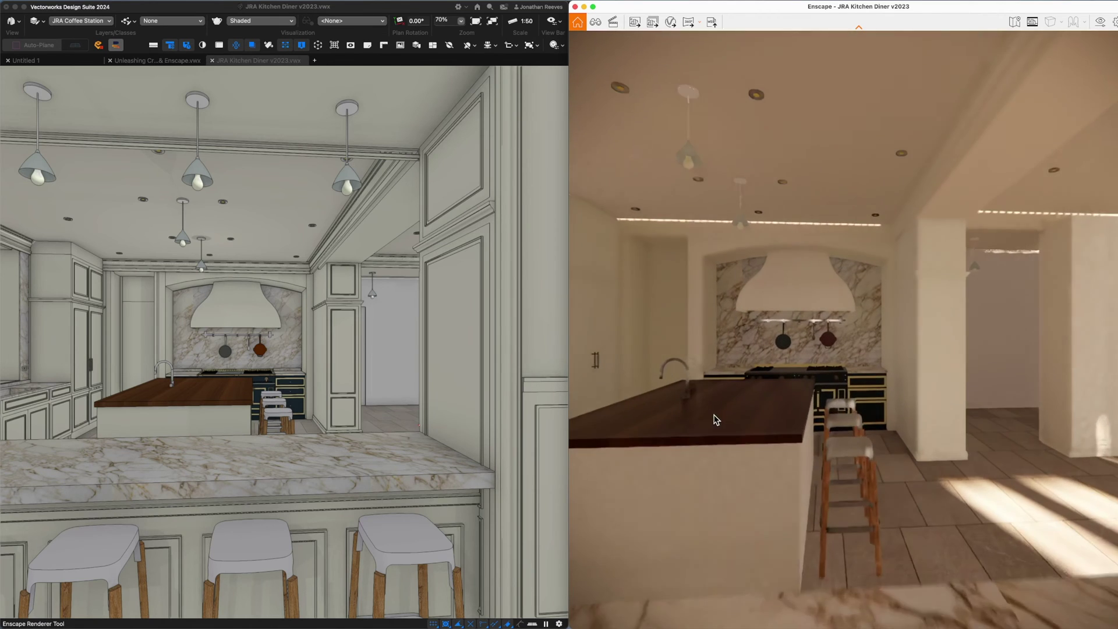
drag(717, 420, 996, 441)
drag(846, 402, 758, 264)
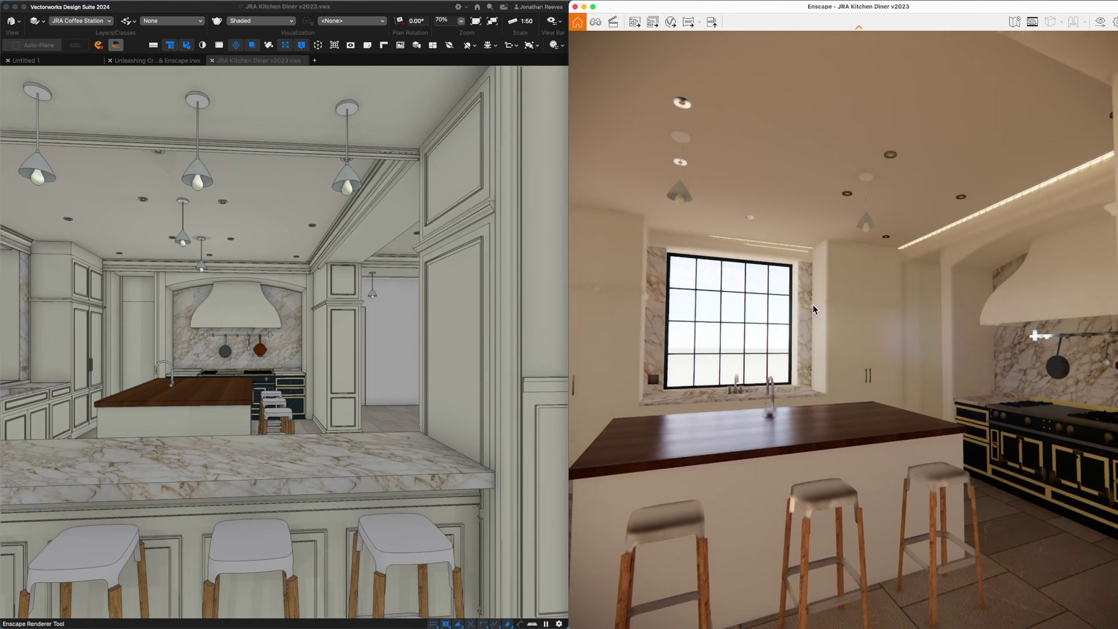
Create a view of the kitchen island and window with a saved sun position of azimuth 318.0° and altitude 16.0°, without a linked visual preset
click(595, 23)
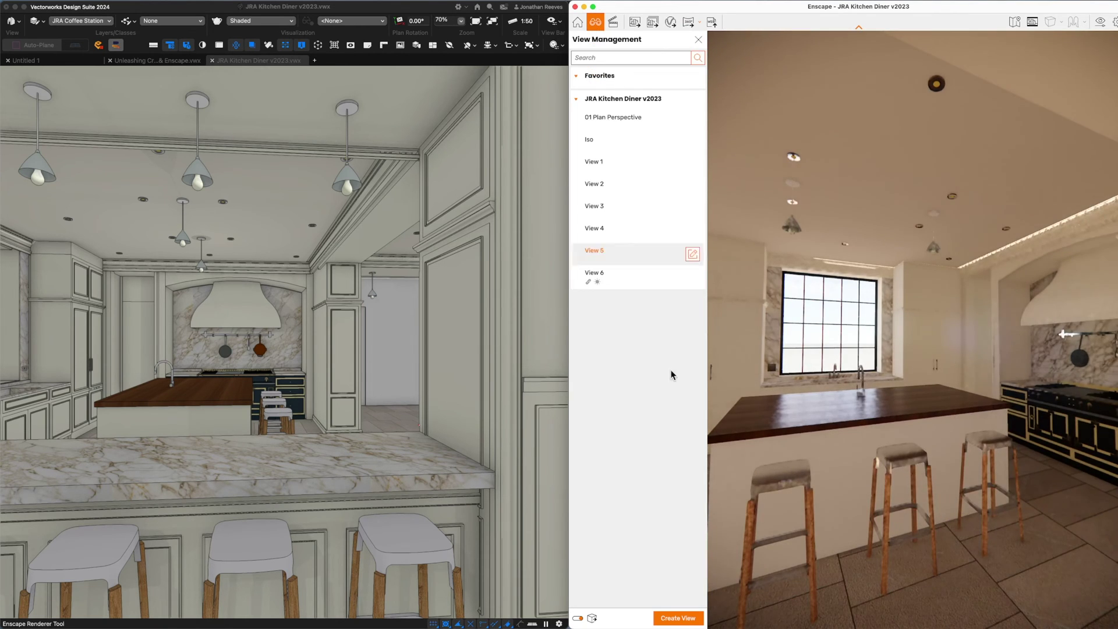
click(674, 616)
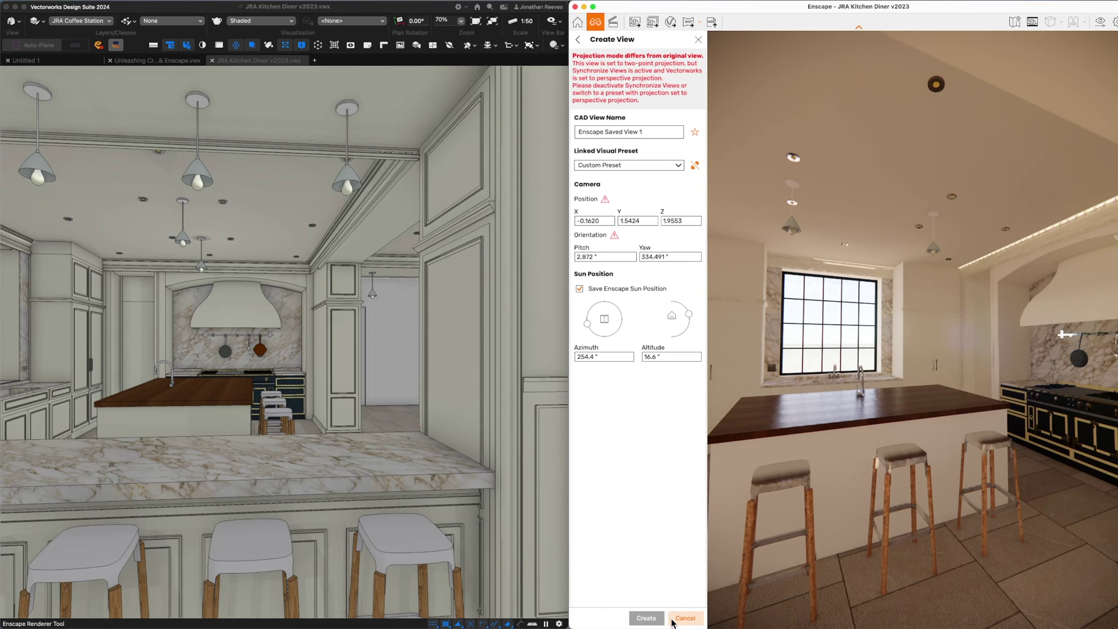
drag(692, 313, 689, 320)
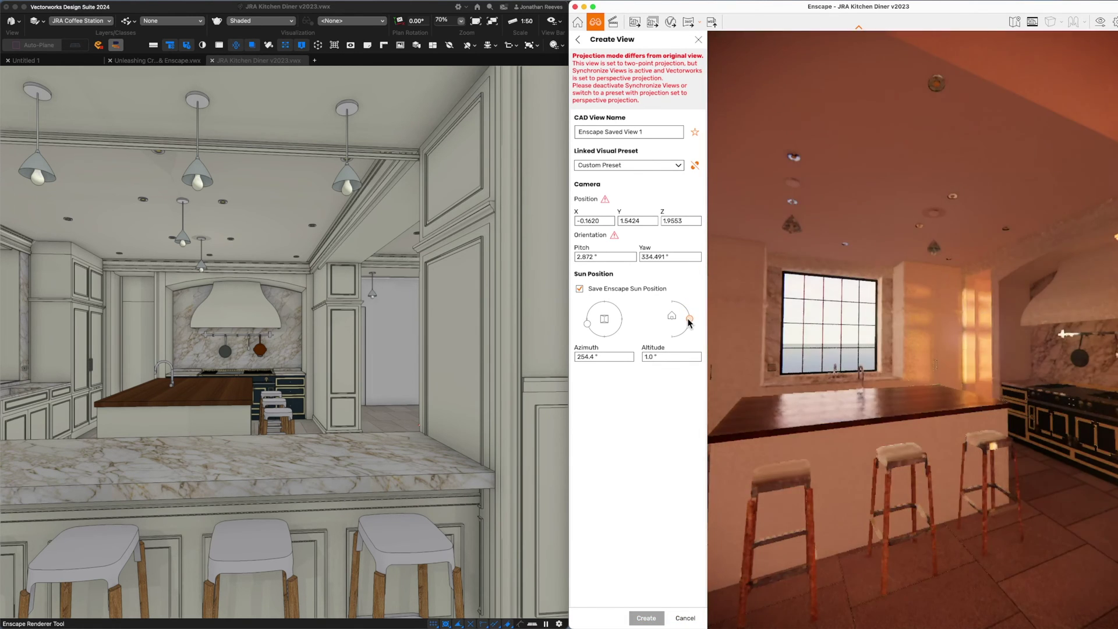
drag(688, 321, 690, 315)
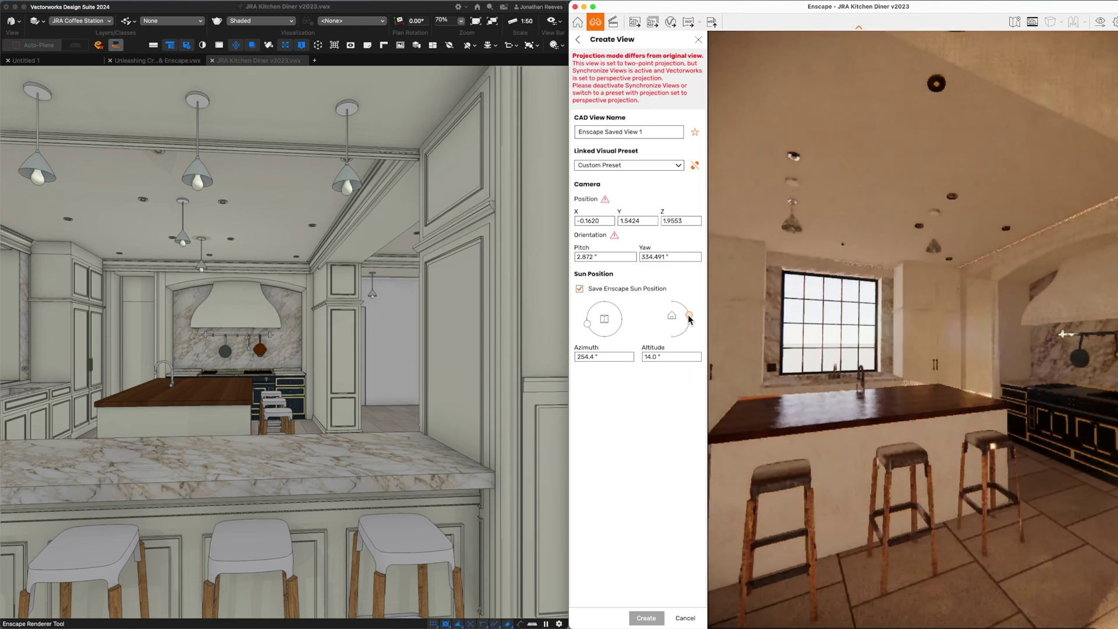
drag(587, 324, 593, 307)
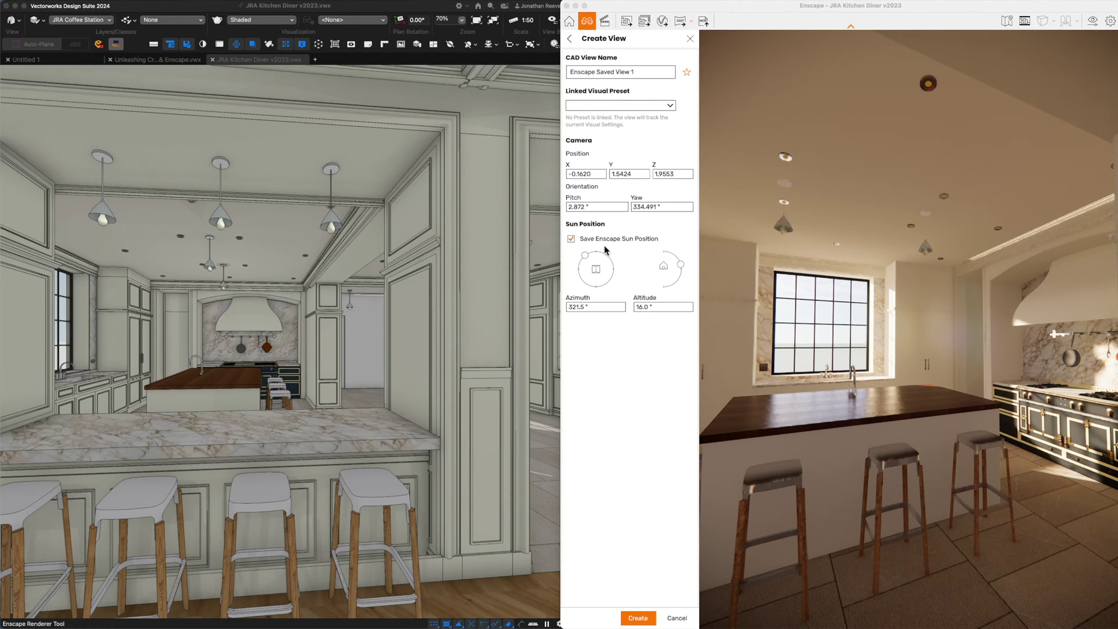
drag(586, 254, 584, 258)
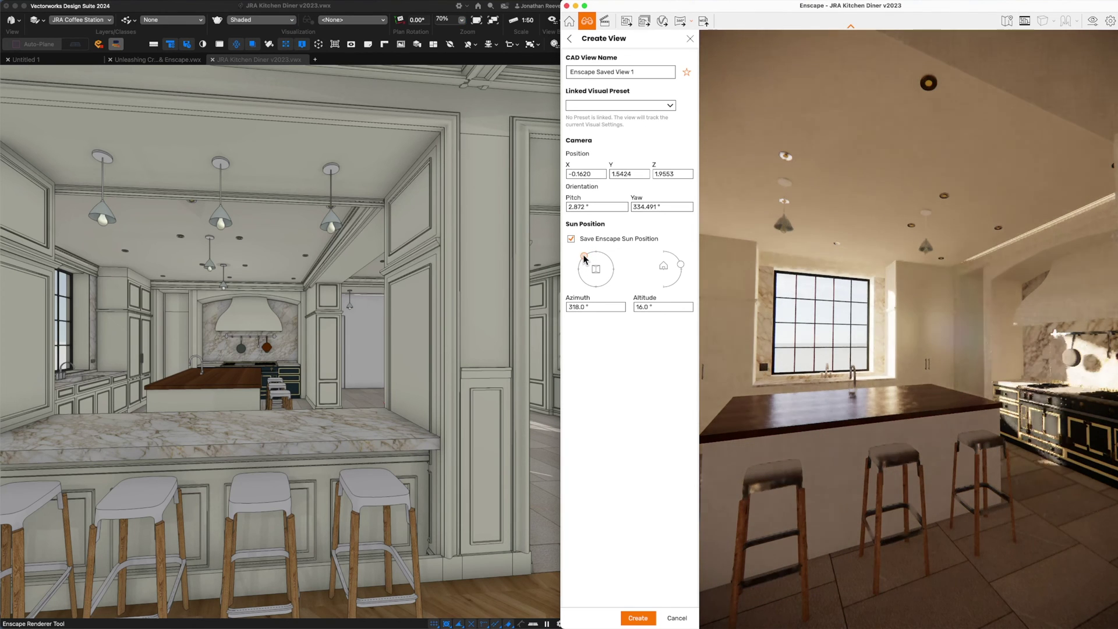
click(639, 618)
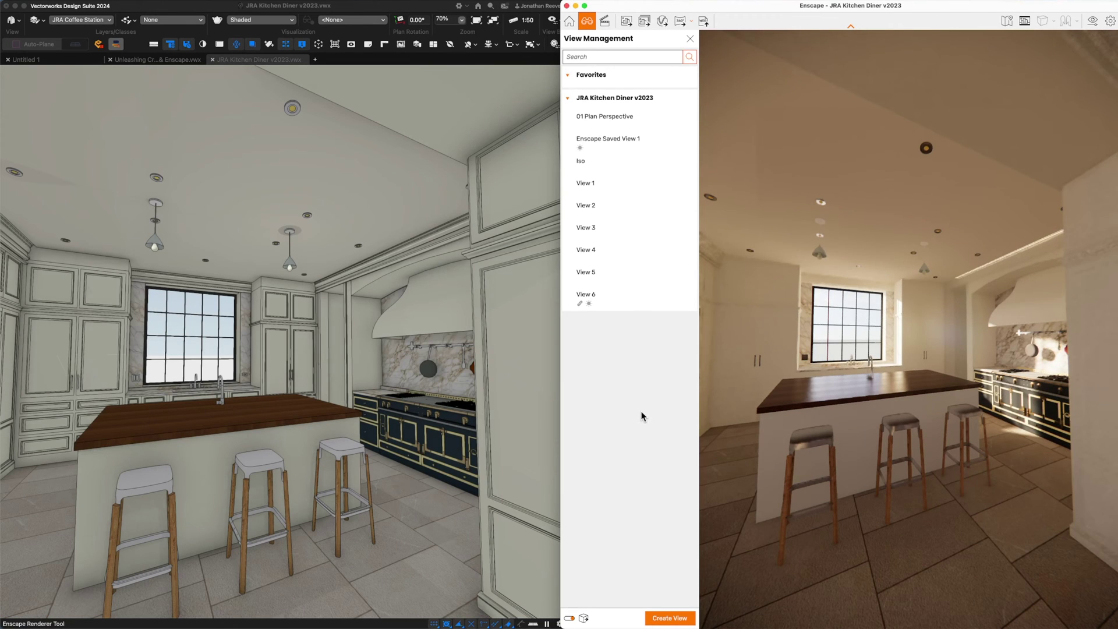
Walk behind the kitchen island and turn the camera to look over its wooden worktop towards the living room fireplace
key(w)
drag(852, 376, 769, 343)
key(w)
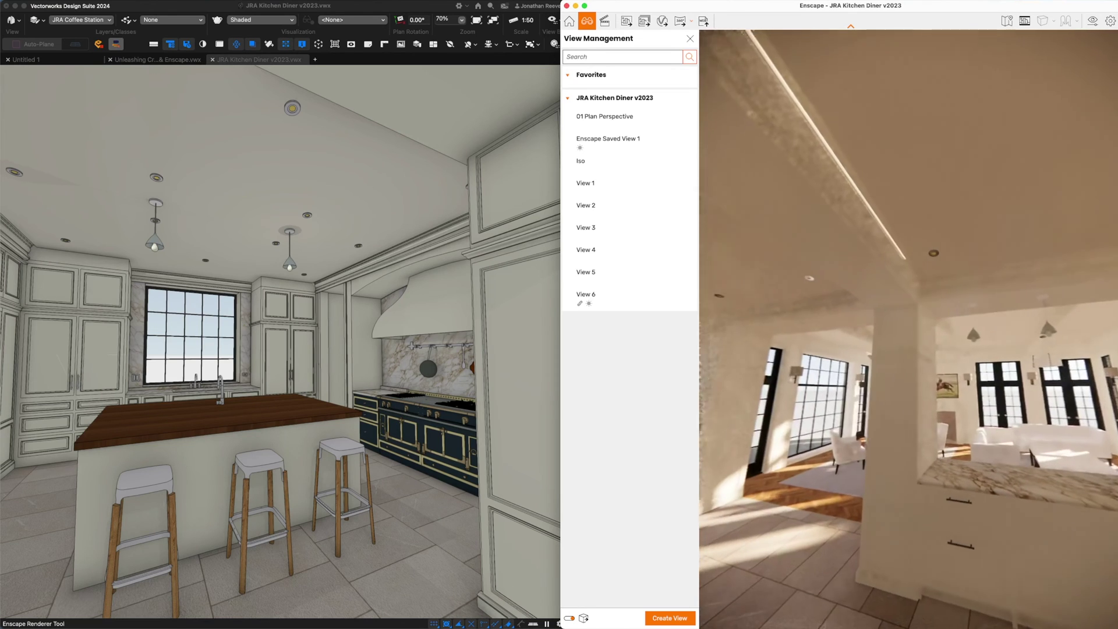
drag(934, 326, 995, 381)
key(w)
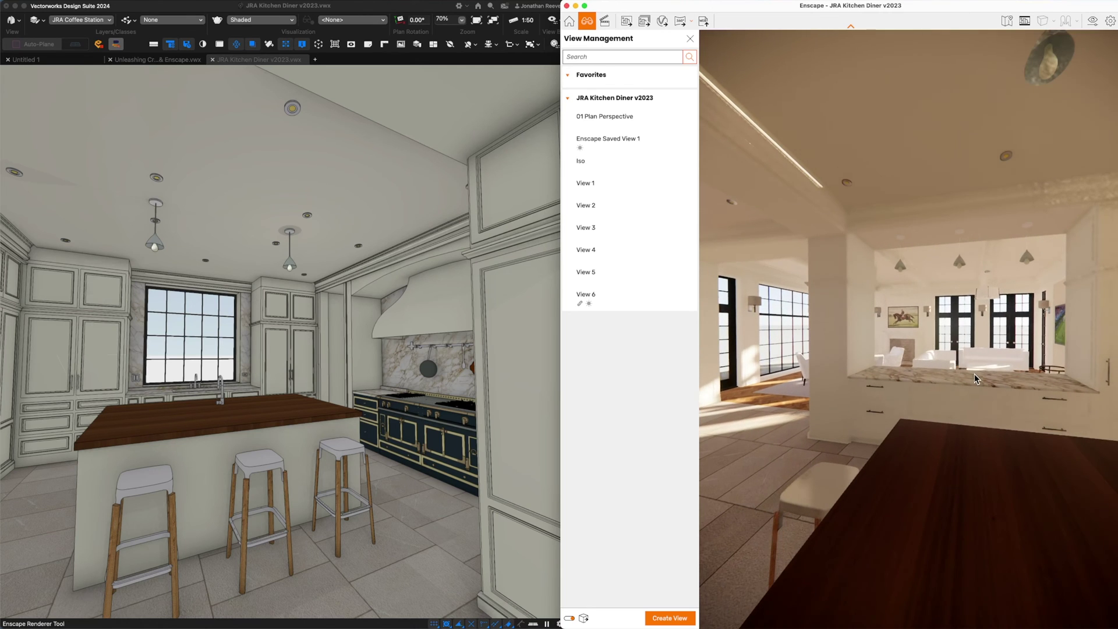
key(w)
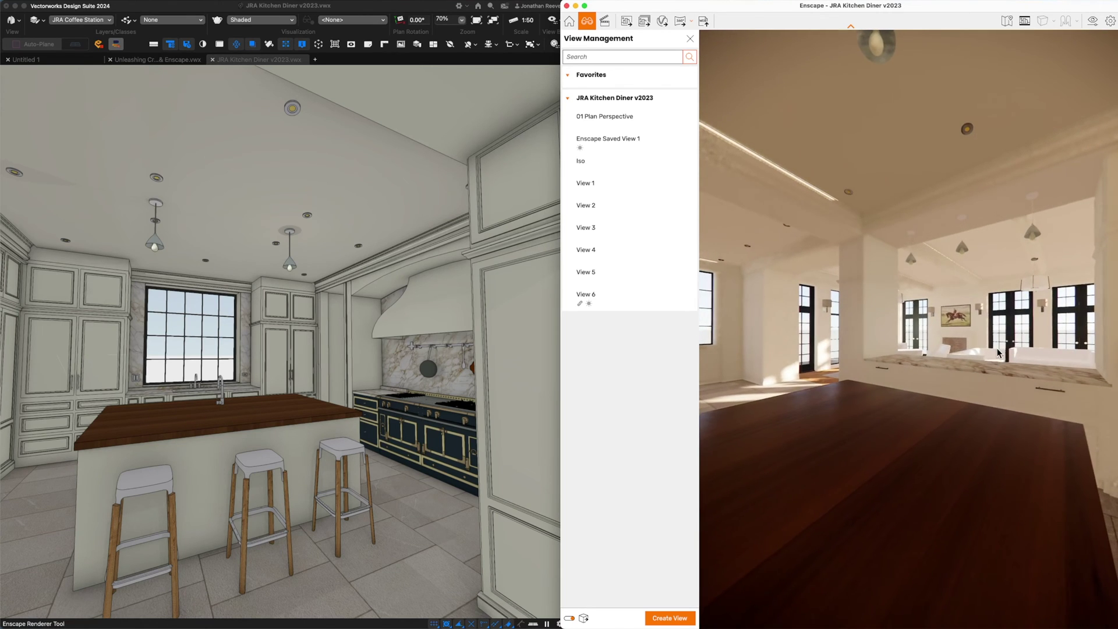
key(w)
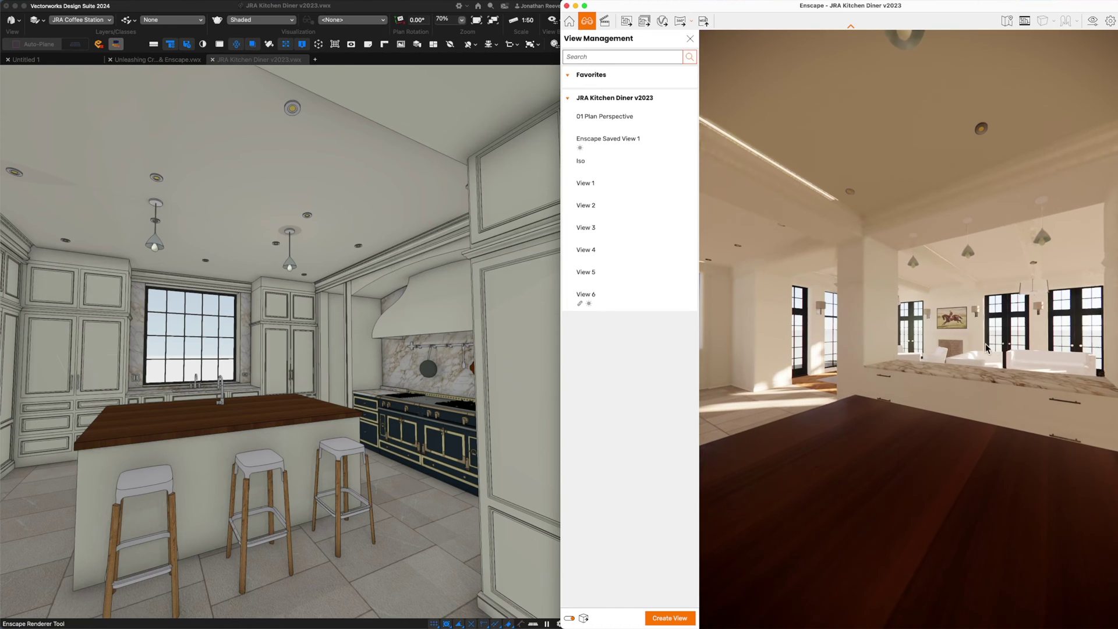
Start a new view from the current camera and set its sun position to azimuth 19.0° and altitude 17.0°
click(663, 618)
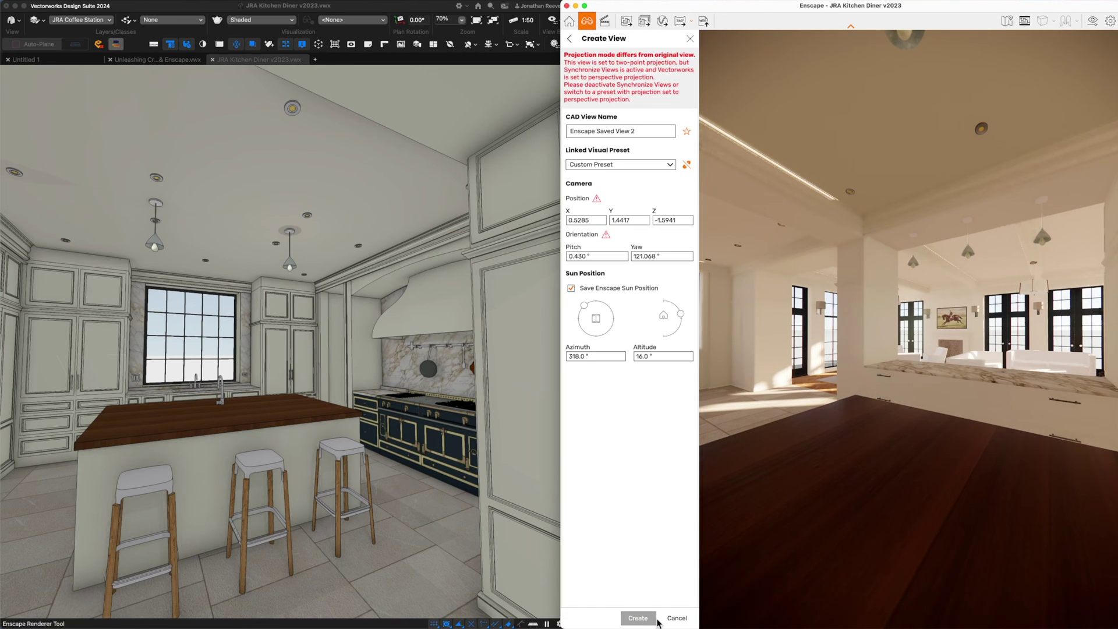
drag(582, 310, 602, 303)
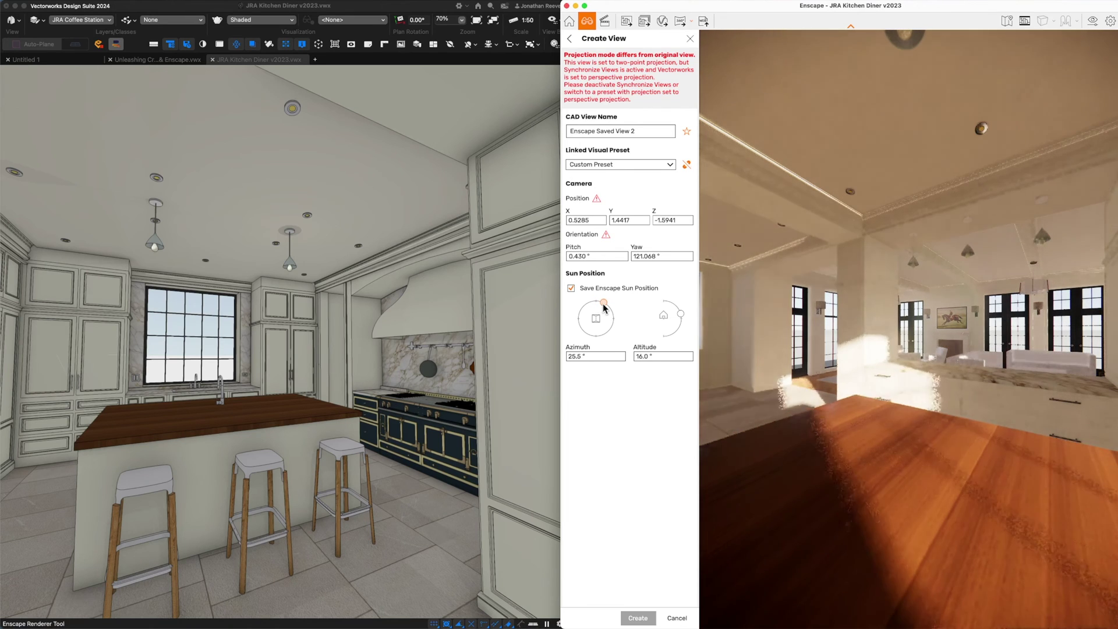
drag(680, 314, 680, 317)
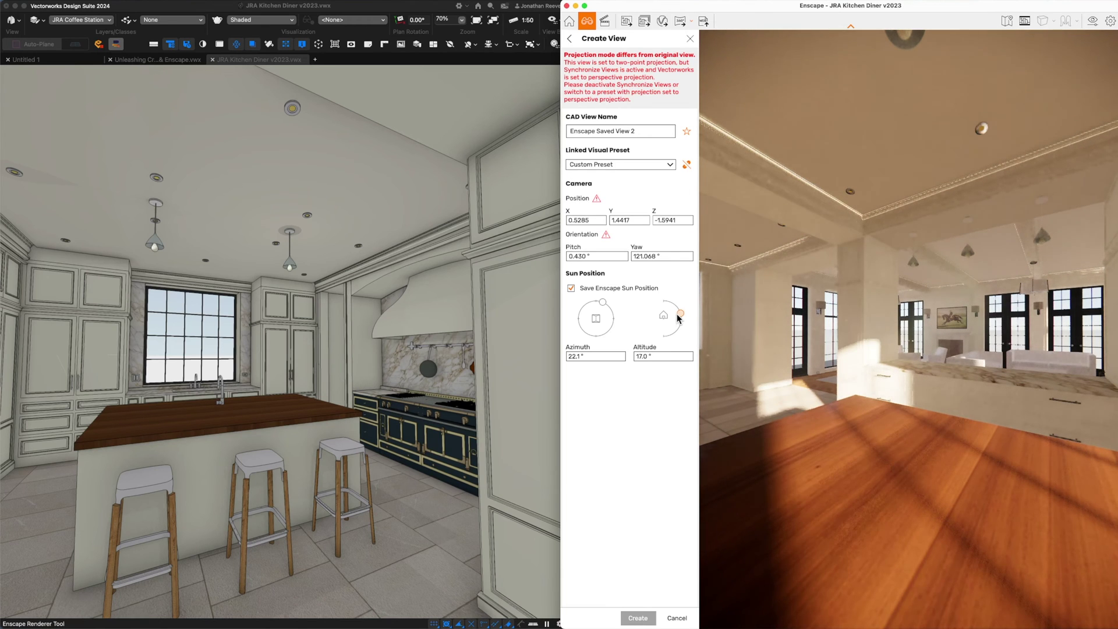
drag(602, 304, 602, 307)
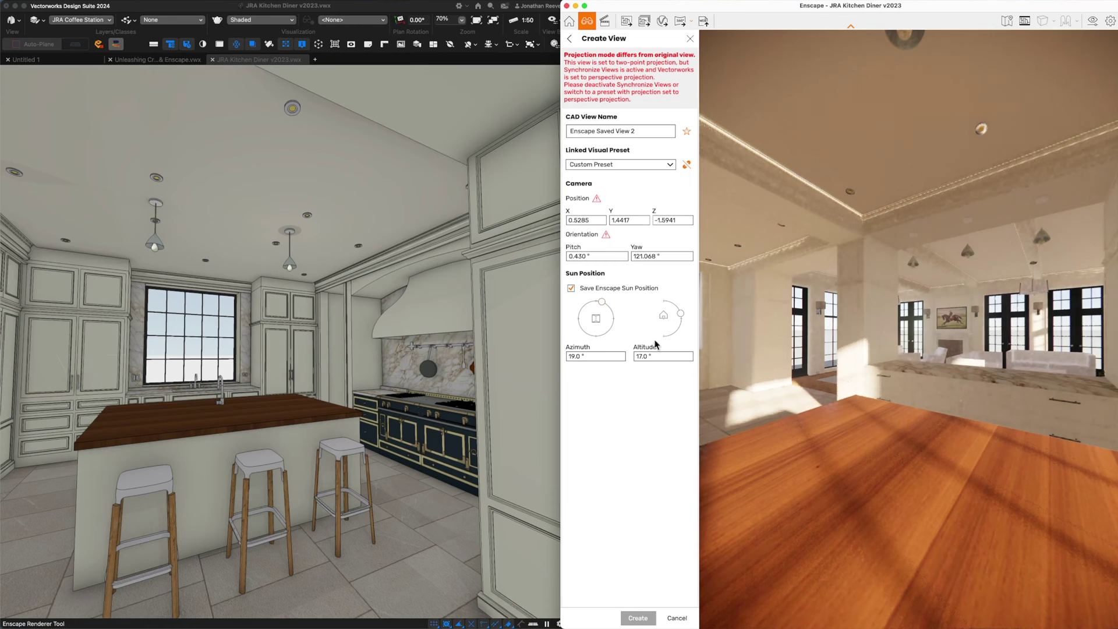
Unlink the visual preset from the new view and create the view
click(628, 167)
click(687, 166)
click(687, 166)
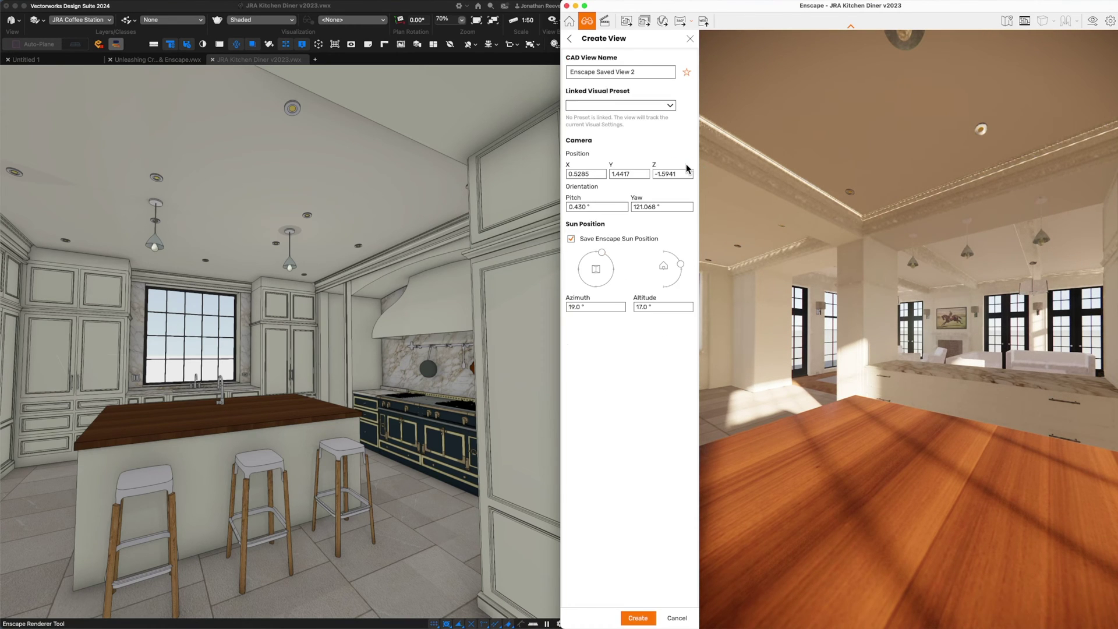
click(638, 617)
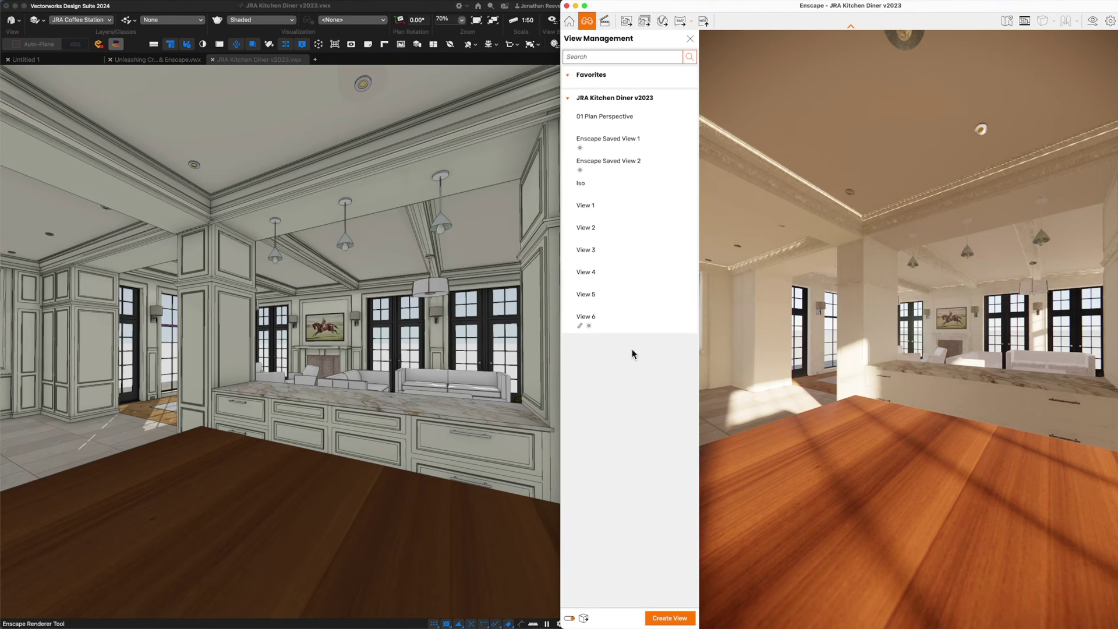
Switch to Vectorworks and activate Enscape Saved View 1 and Enscape Saved View 2 in turn to compare their sun positions in the render
click(530, 346)
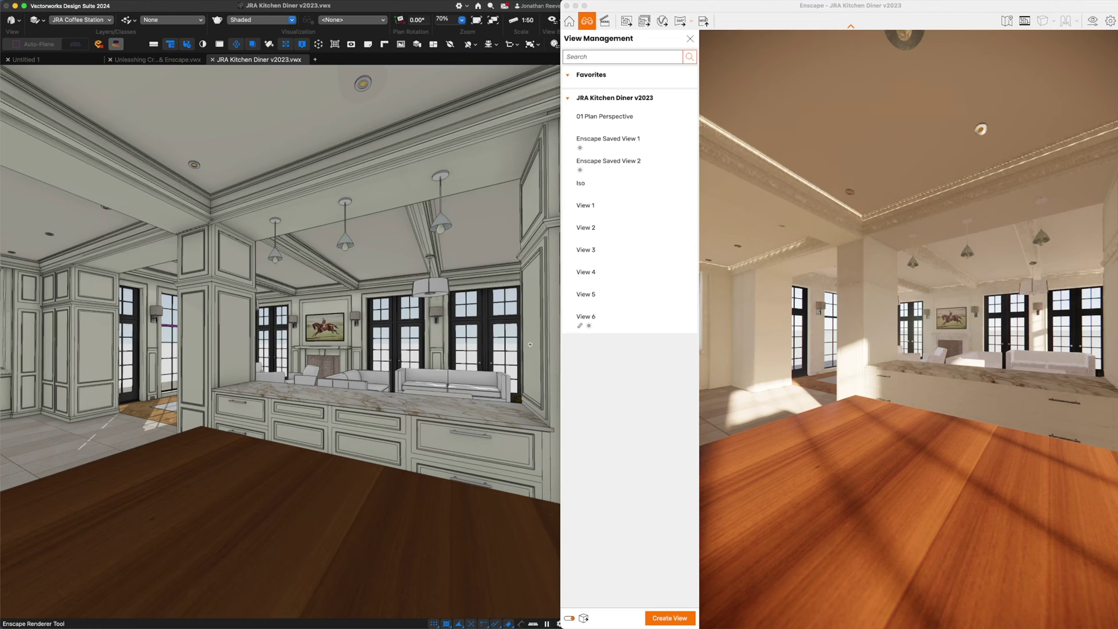
mouse_move(564, 415)
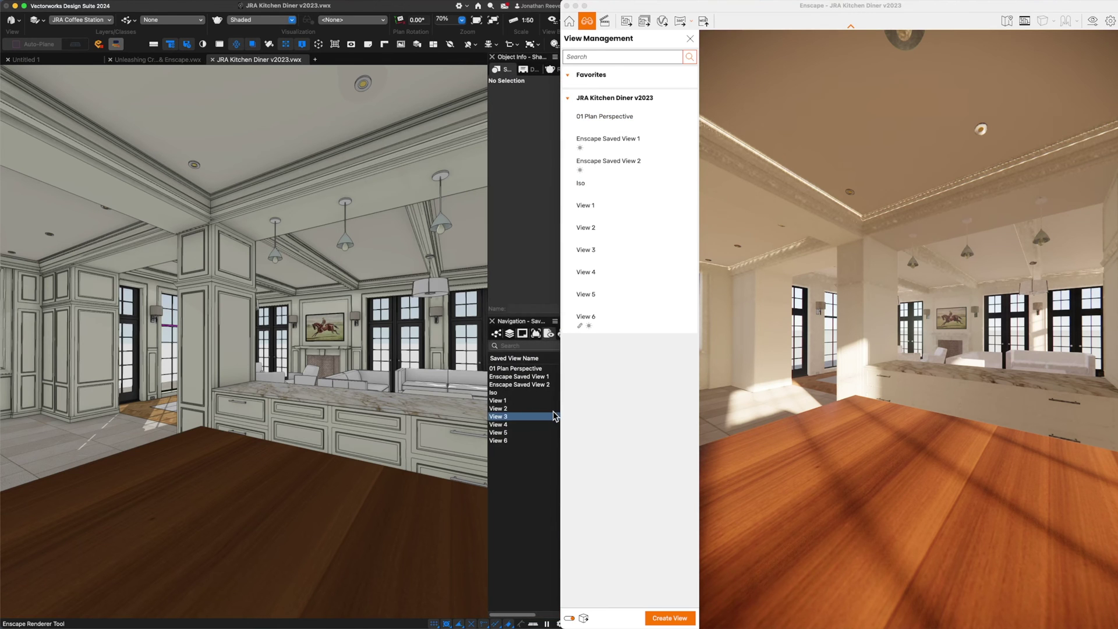
click(525, 377)
double_click(523, 377)
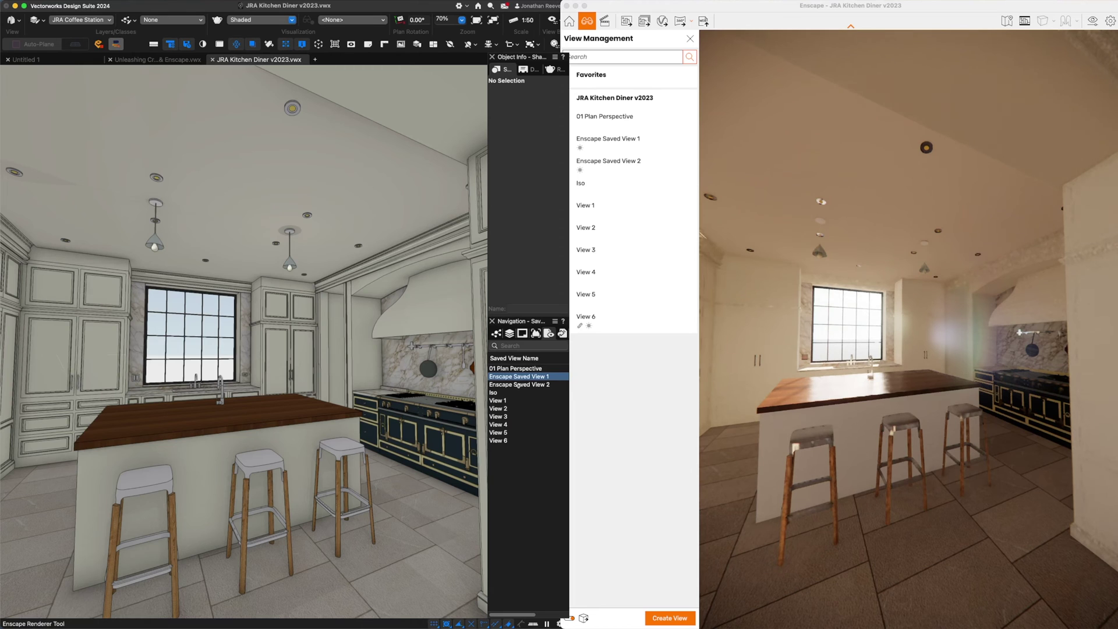
click(518, 385)
double_click(518, 385)
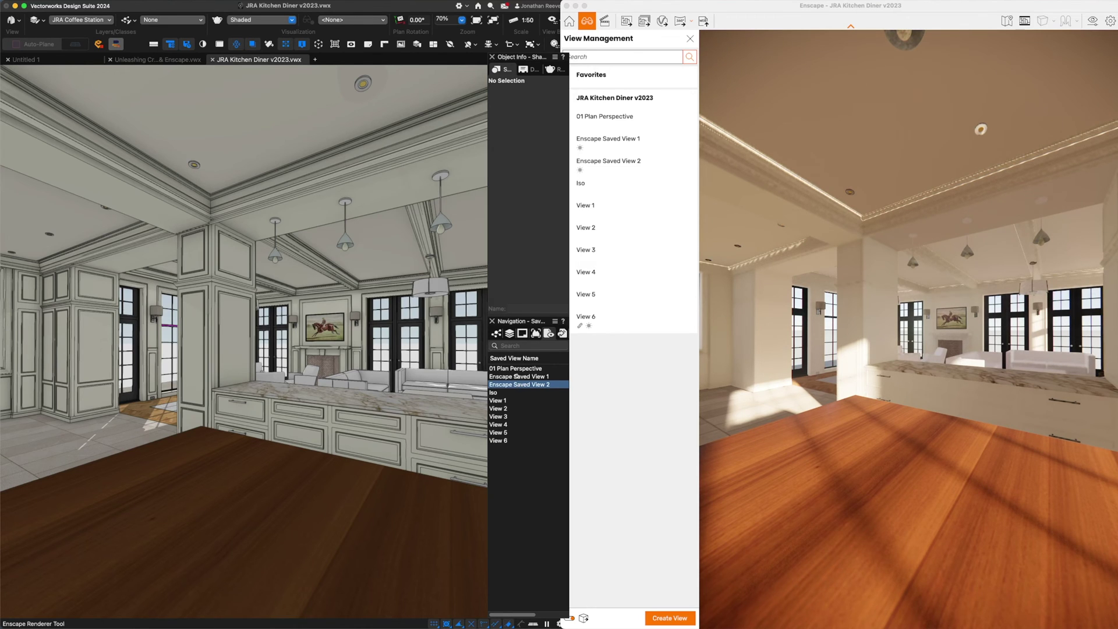
Switch back to Enscape, enlarge its window to fill the screen and activate View 1
click(586, 211)
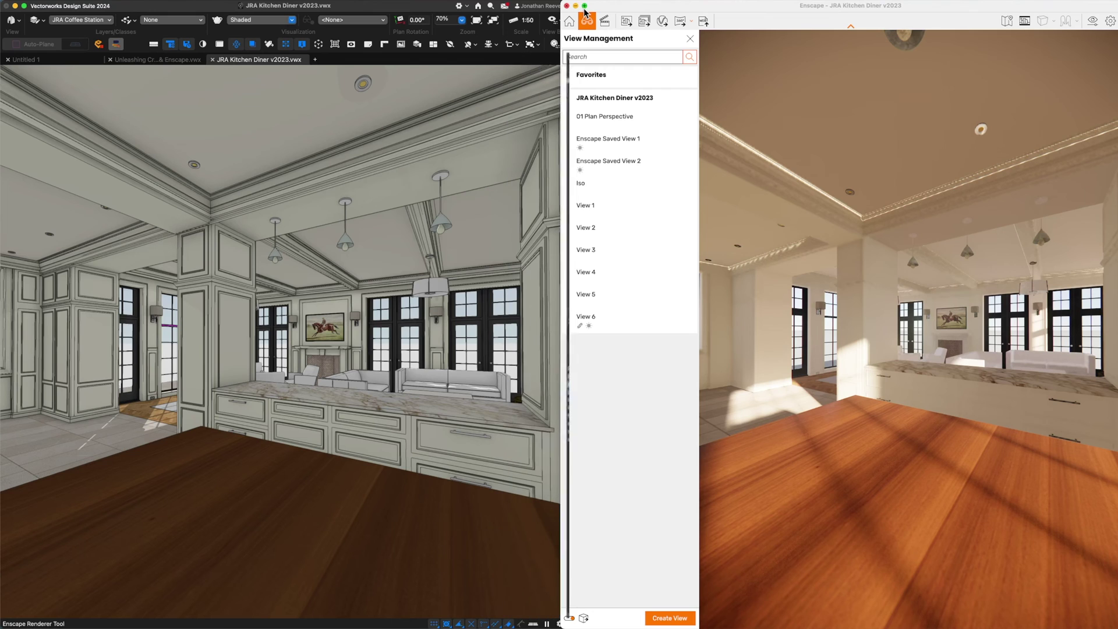
click(585, 6)
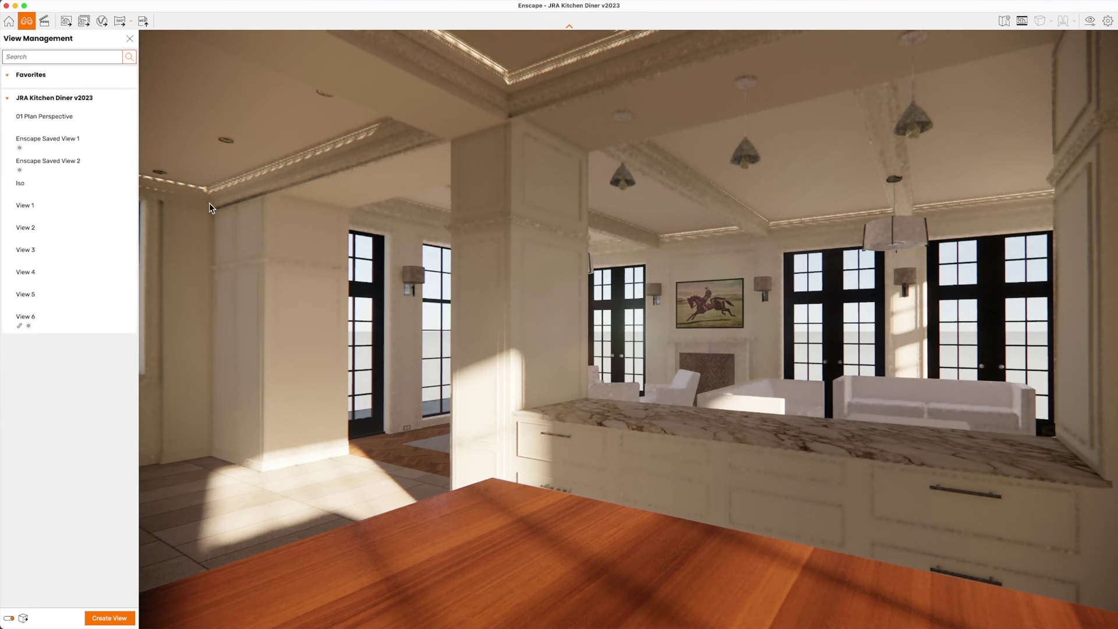
click(30, 207)
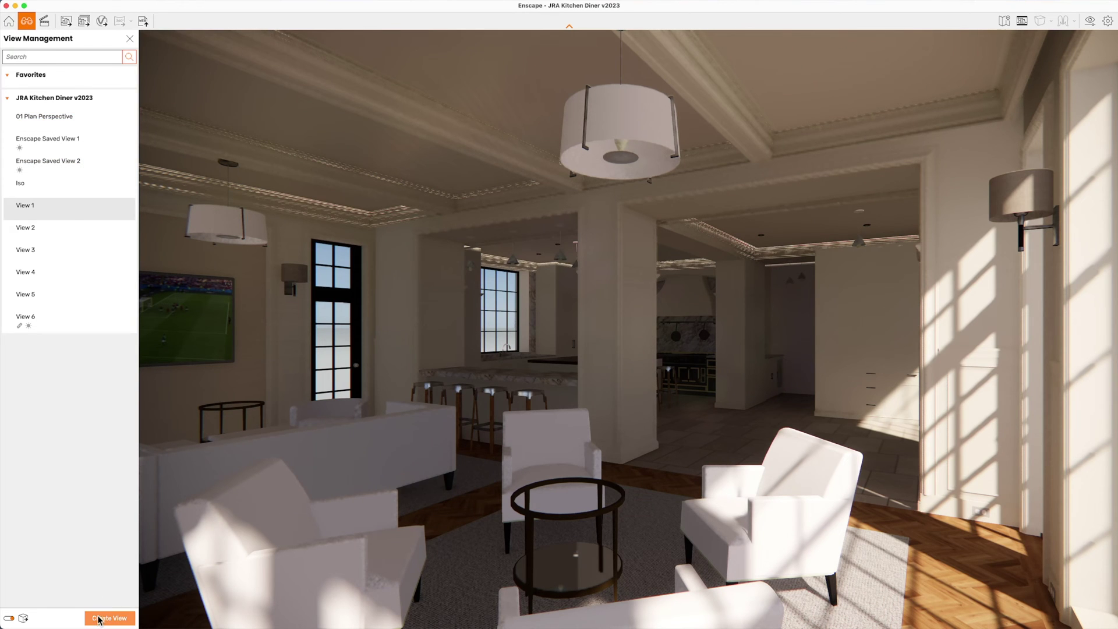
Close View Management, open the Visual Settings and move their window aside to uncover the centre of the render
click(129, 39)
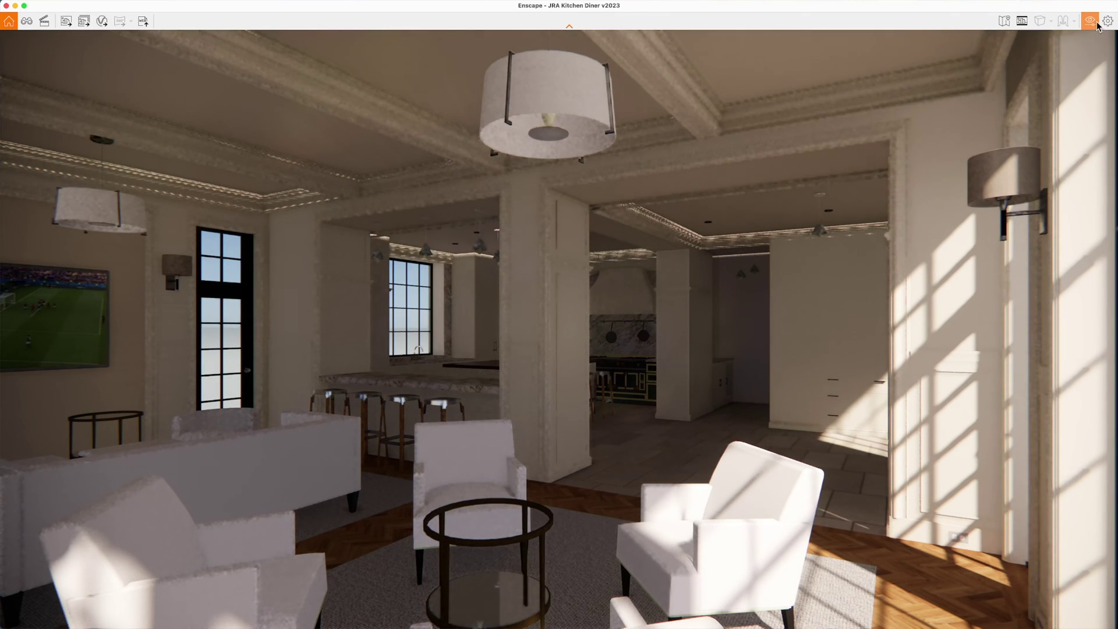
click(1090, 22)
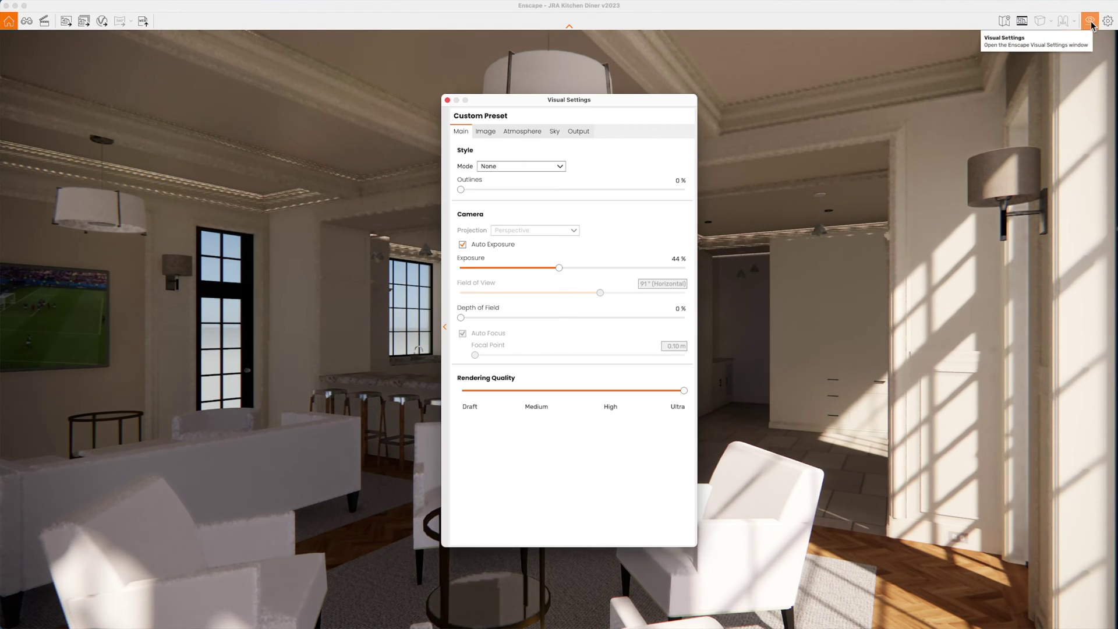
drag(630, 99, 1018, 92)
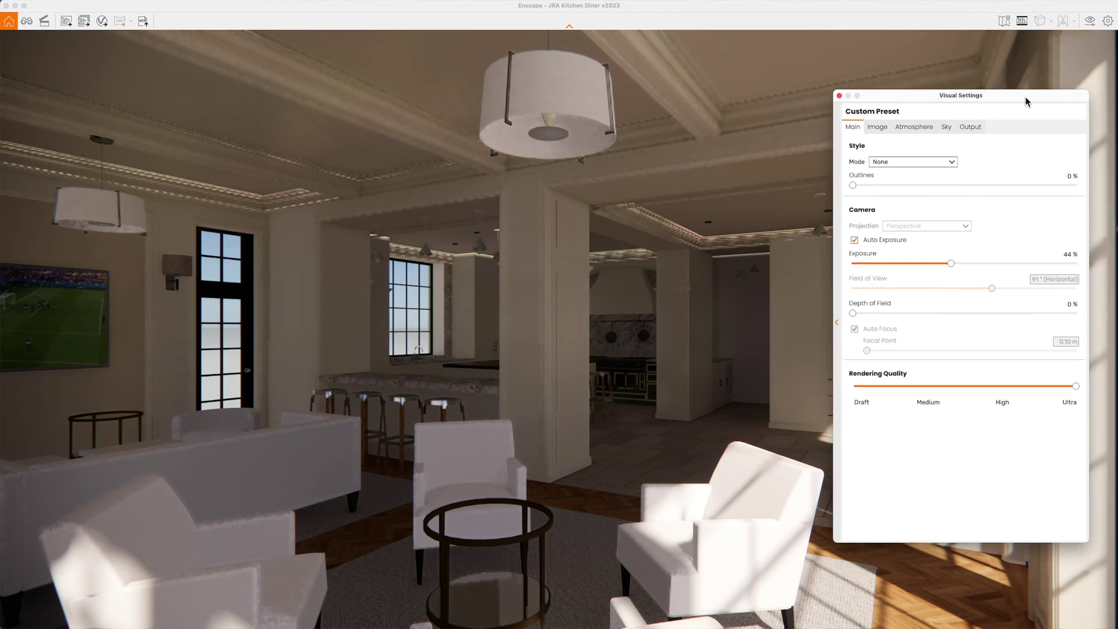
Try the White style mode with outlines at 17 %
click(886, 156)
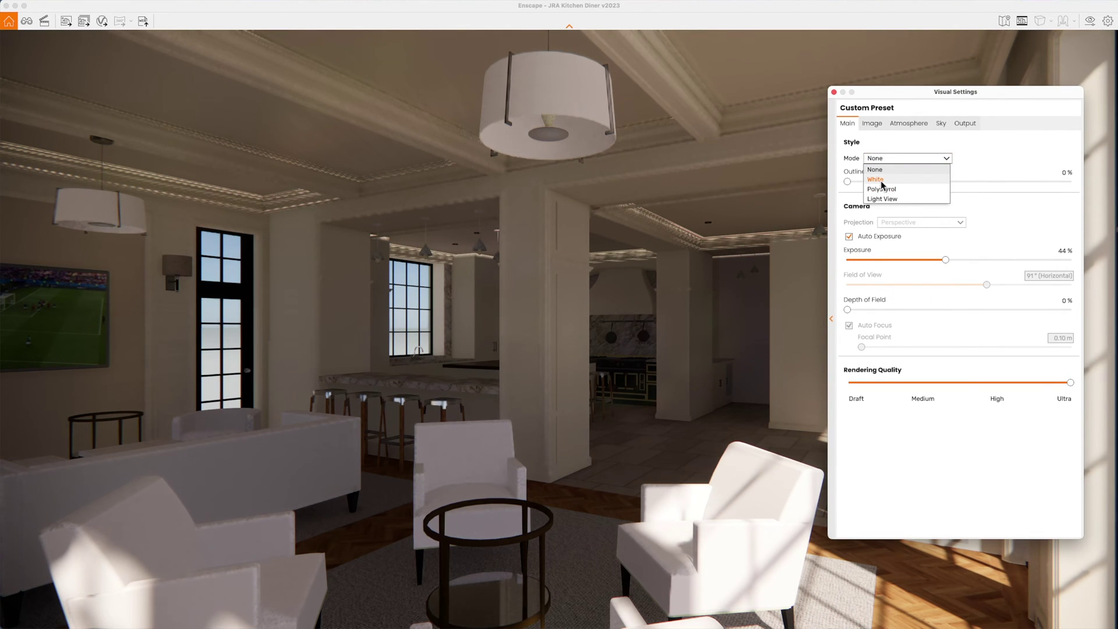
click(881, 180)
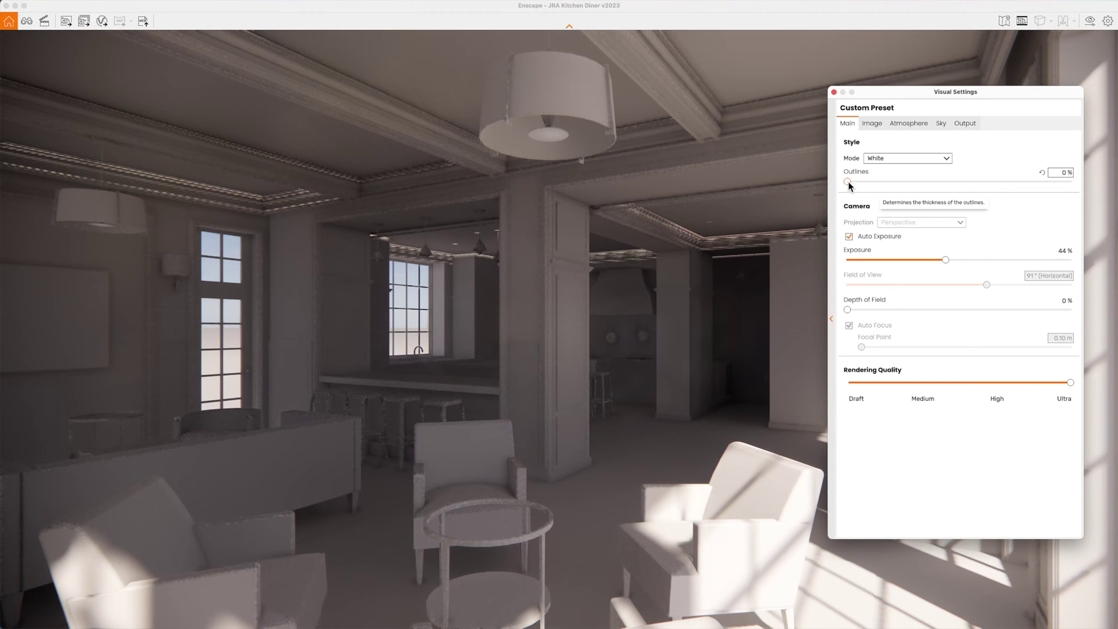
drag(848, 182, 885, 182)
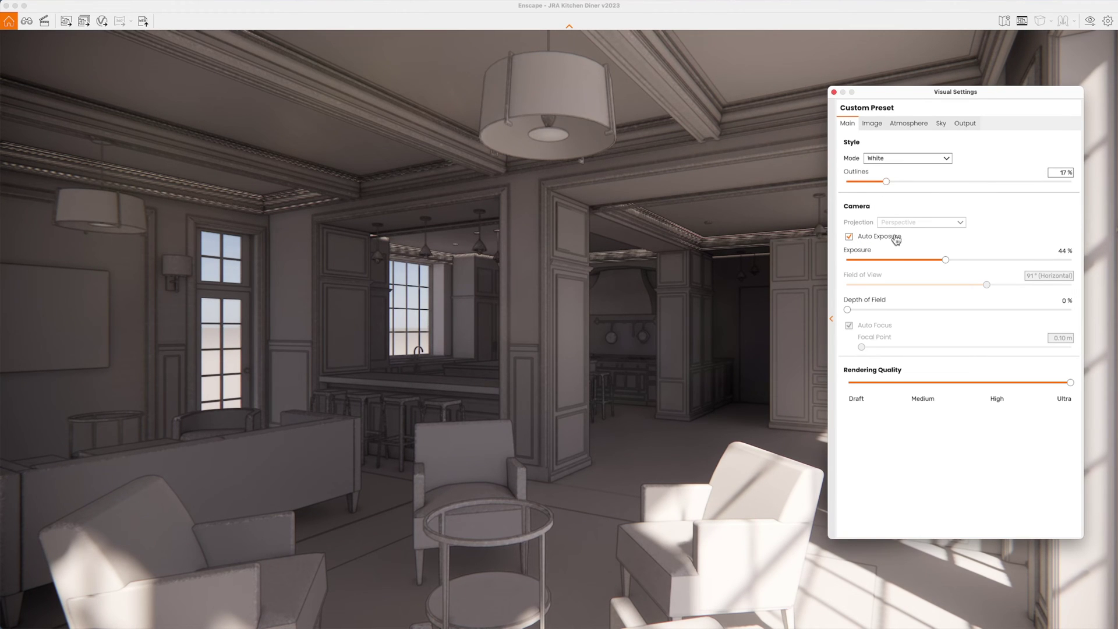
Set the style mode to None and the outlines to 4 %
click(881, 159)
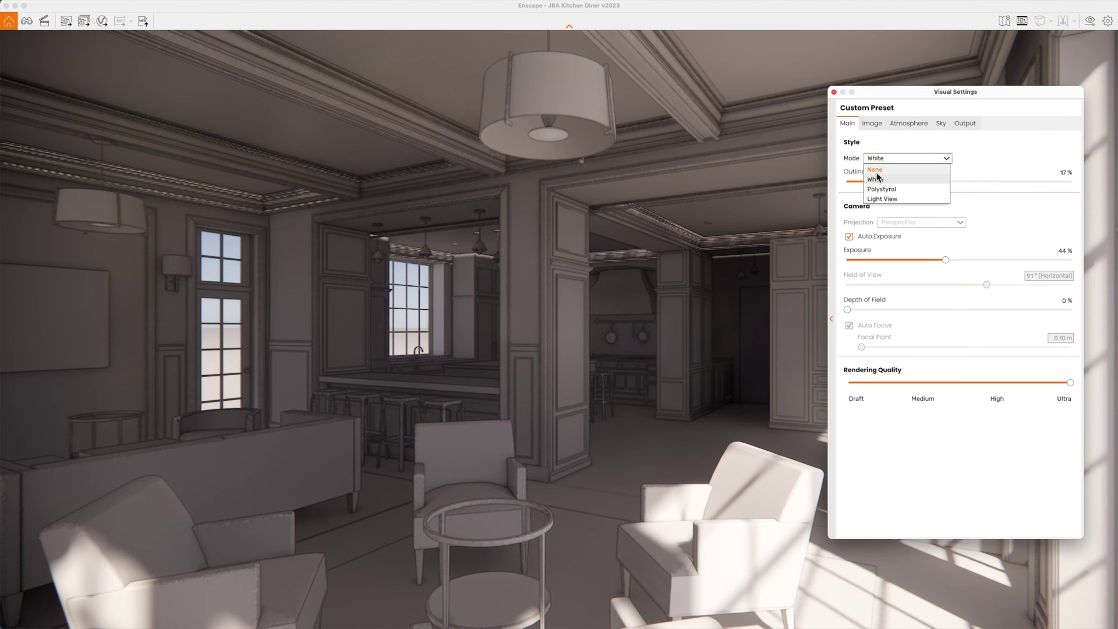
click(876, 170)
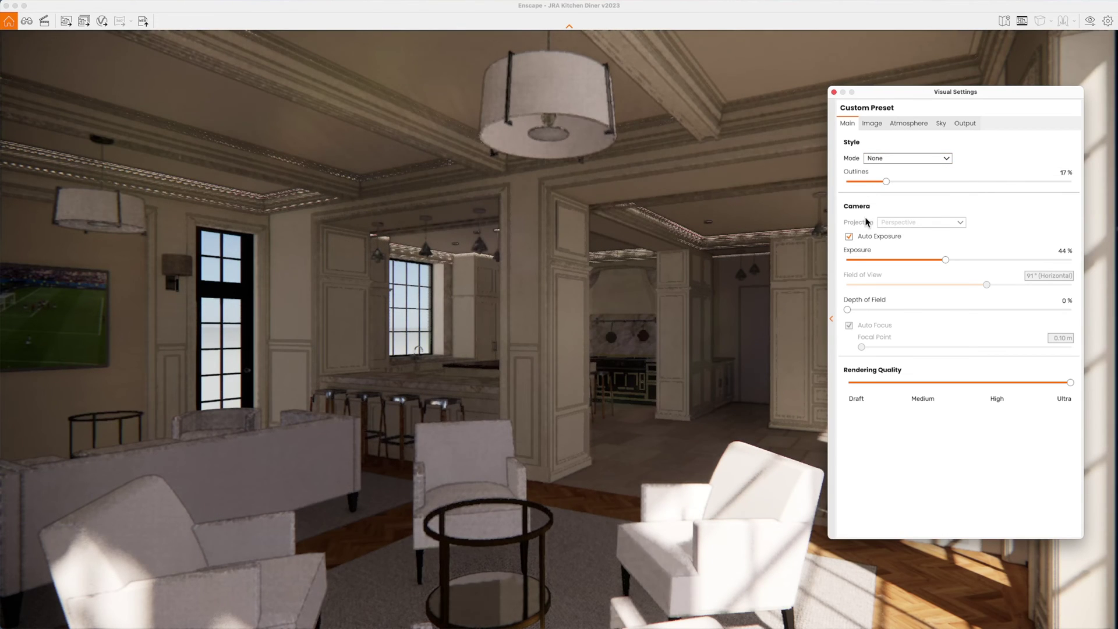
drag(862, 180, 856, 182)
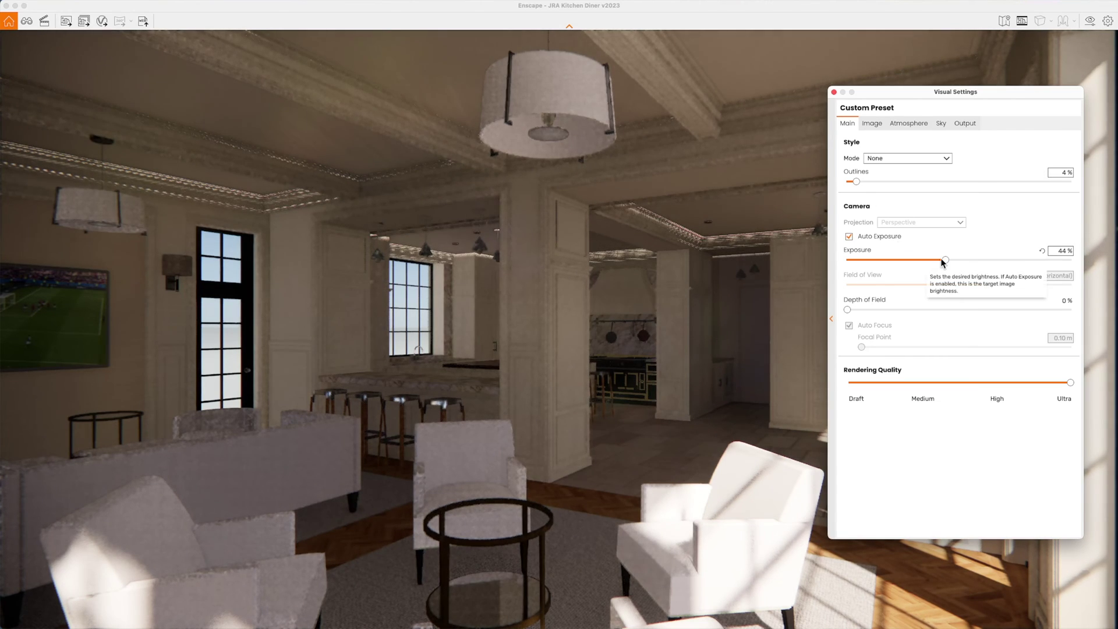
Set the camera exposure to 61 % and the depth of field to 33 %
drag(945, 261, 984, 263)
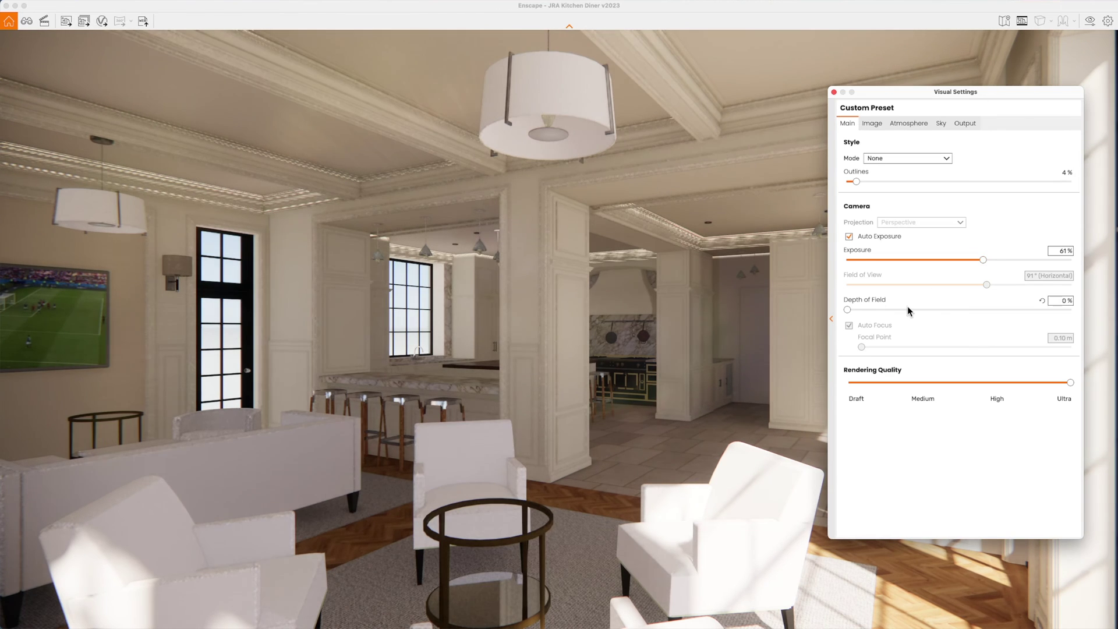
drag(851, 310, 917, 312)
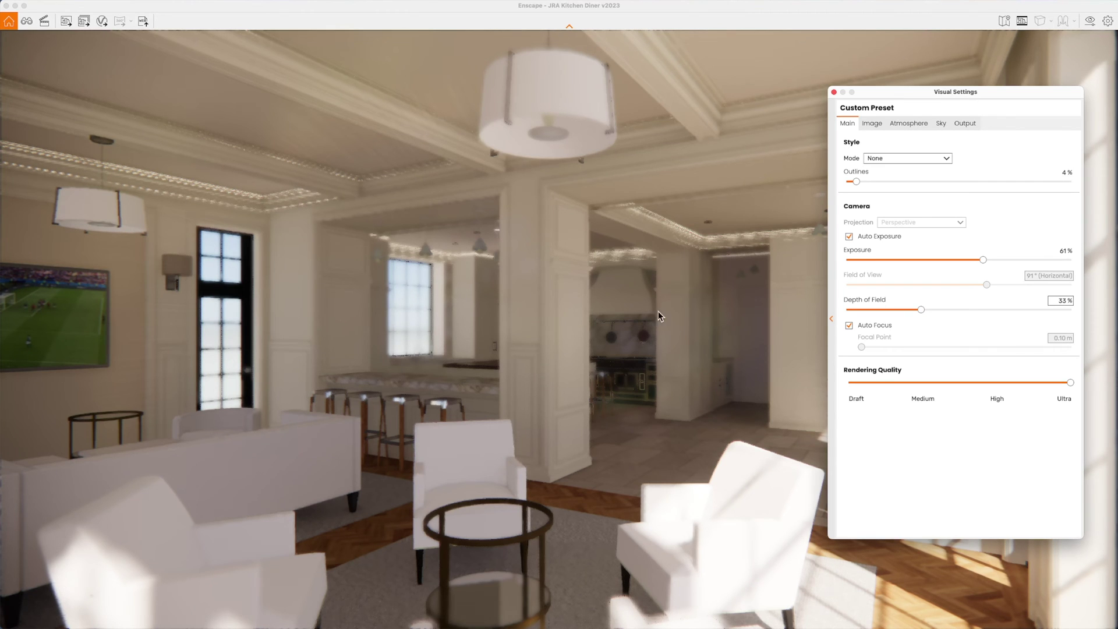
Reduce the camera's depth of field to 5 %
click(882, 310)
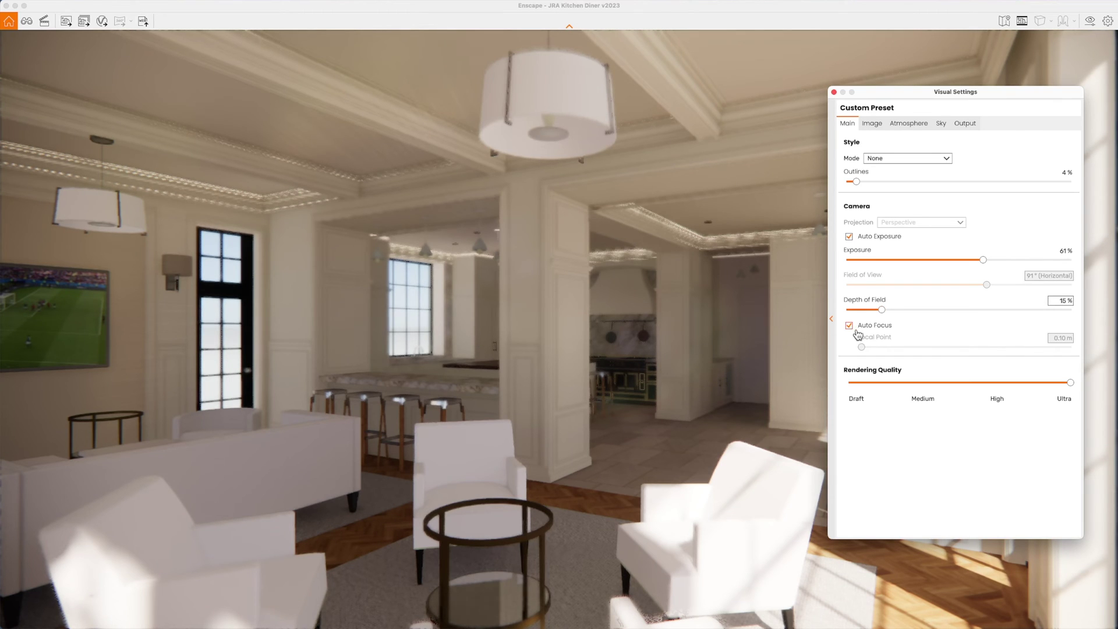
drag(875, 311, 858, 312)
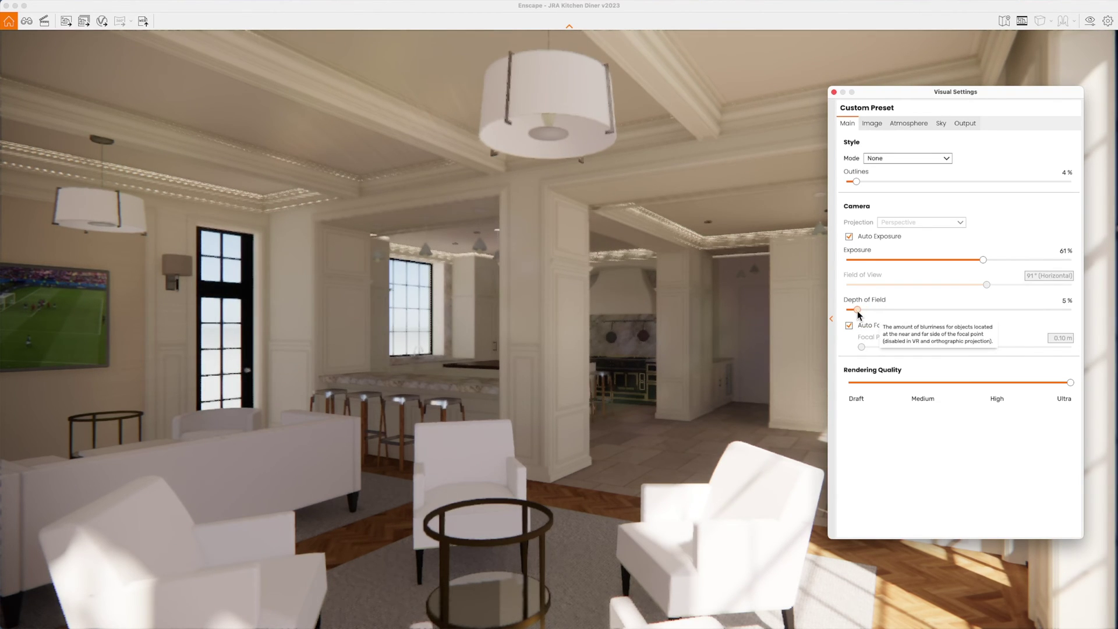
Among the image effects, set the vignette to 34 % and the chromatic aberration to 30 %
click(872, 124)
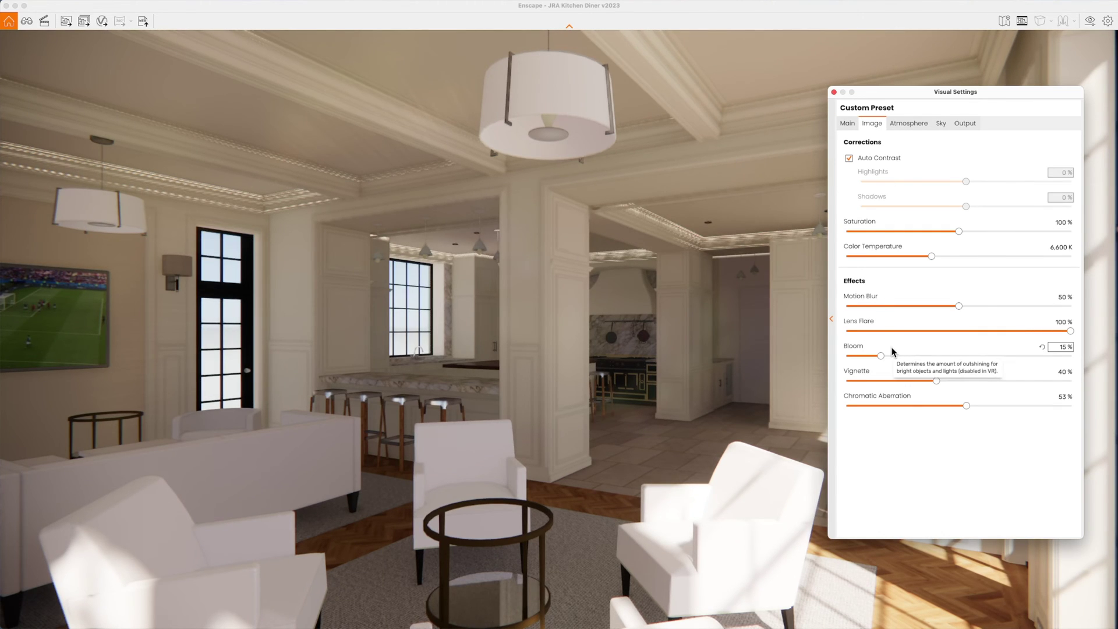
drag(934, 381, 873, 382)
drag(967, 406, 915, 407)
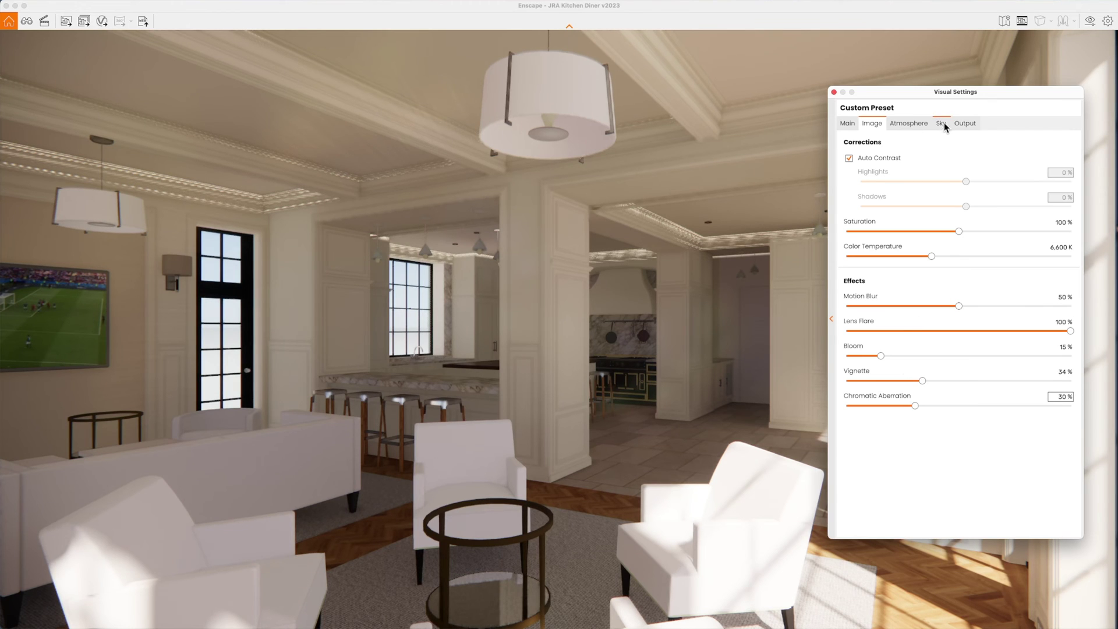
Try a saturation of 67 % and a color temperature of 7,604 K, and reset both to their defaults
drag(958, 231, 901, 231)
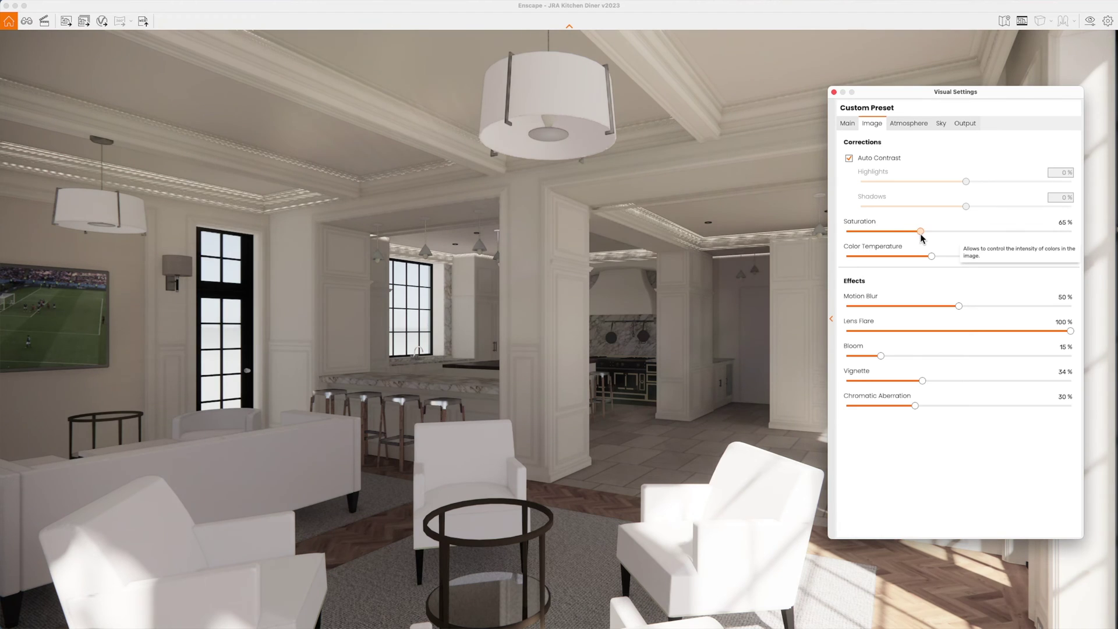
drag(924, 232, 947, 261)
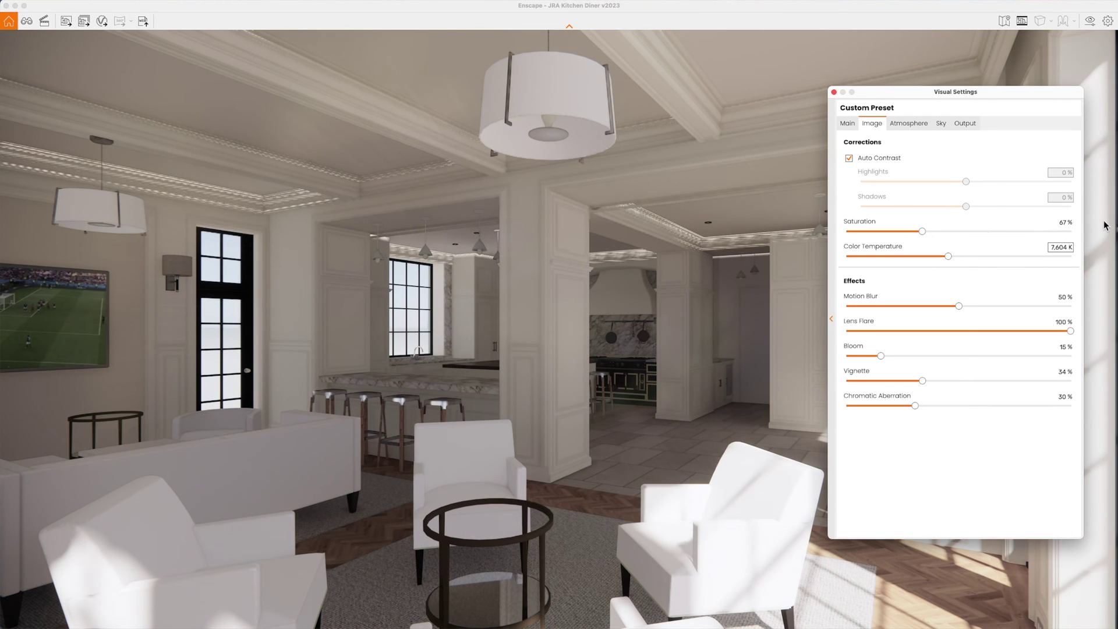
click(1042, 222)
click(1042, 248)
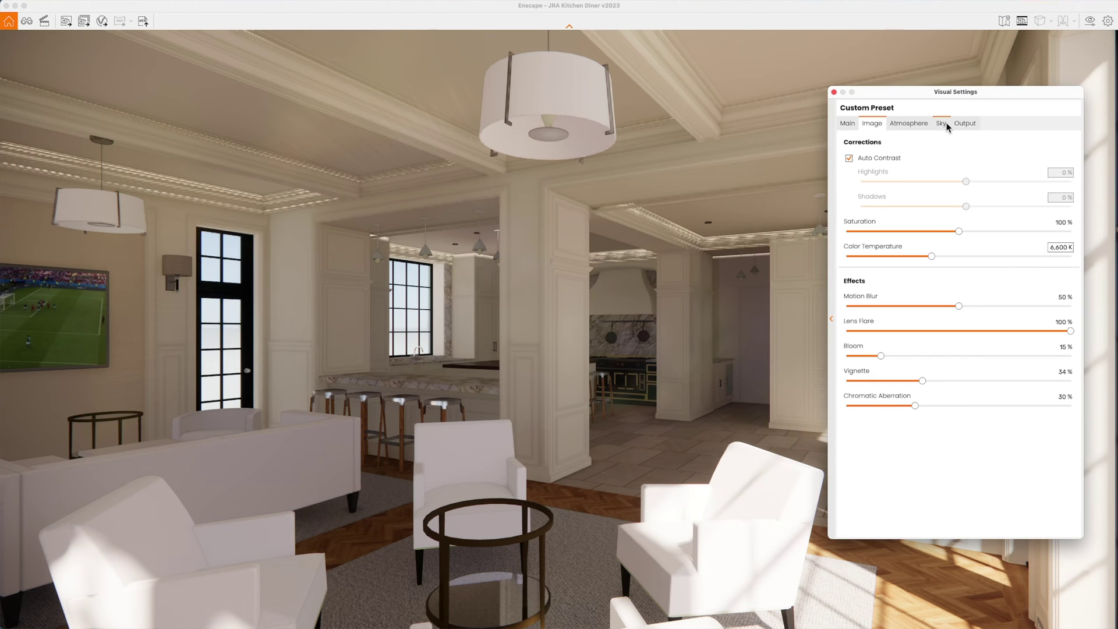
Set the atmosphere's fog intensity to 26 %
click(920, 127)
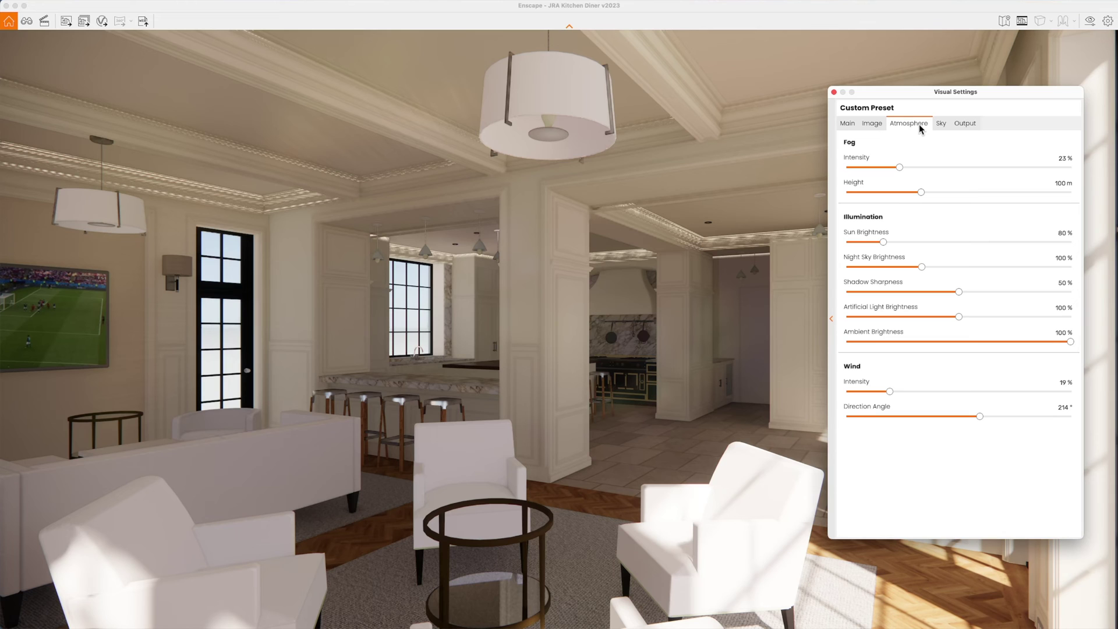
mouse_move(898, 167)
mouse_down()
mouse_move(919, 169)
mouse_move(905, 167)
mouse_up()
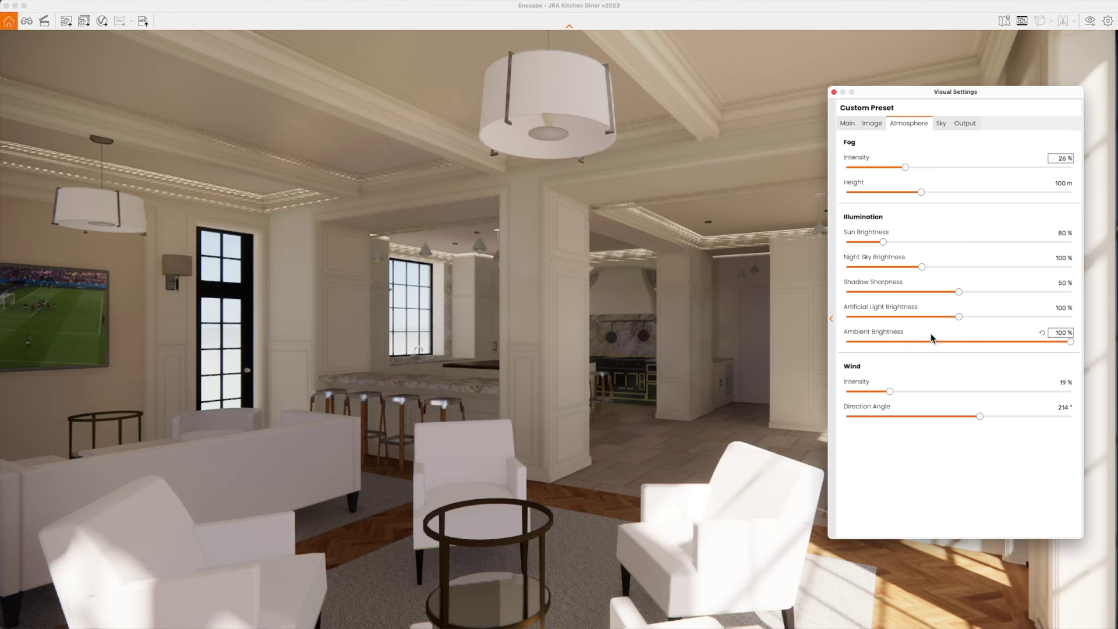
Configure image output as PNG with an alpha channel, enable the Object-ID, Material-ID, depth and alpha channel export, and close the Visual Settings
click(963, 124)
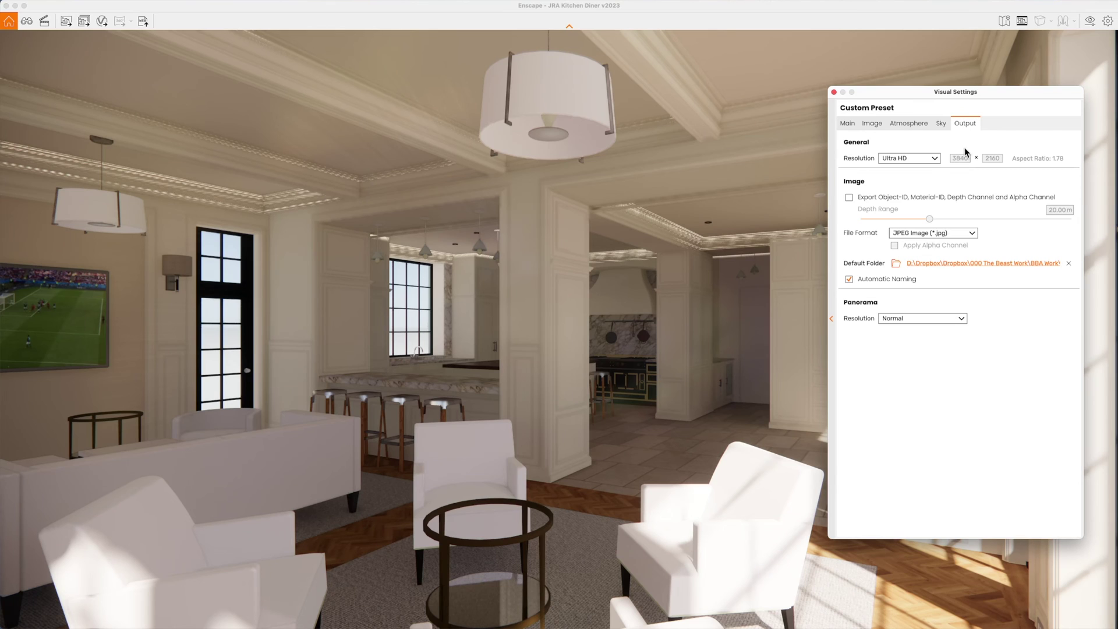
click(921, 234)
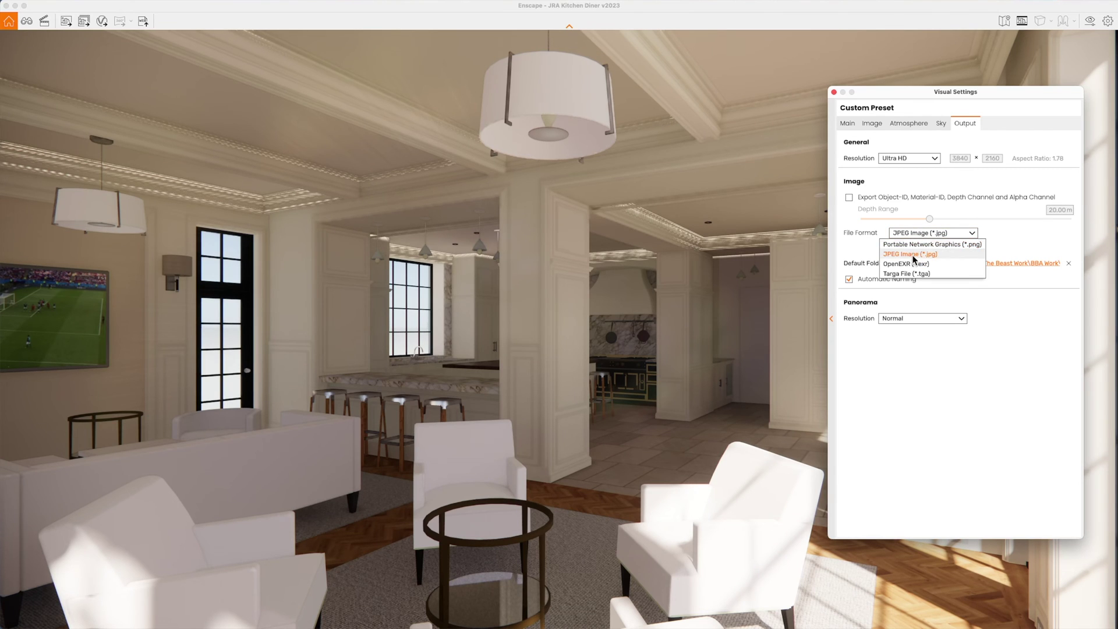
click(914, 242)
click(894, 247)
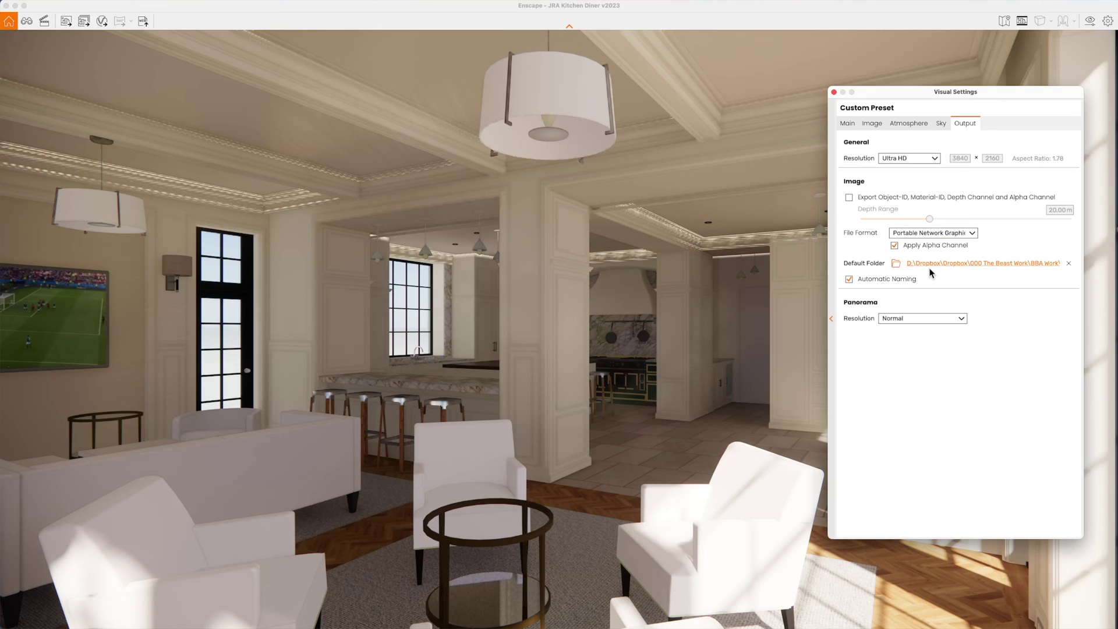
click(850, 198)
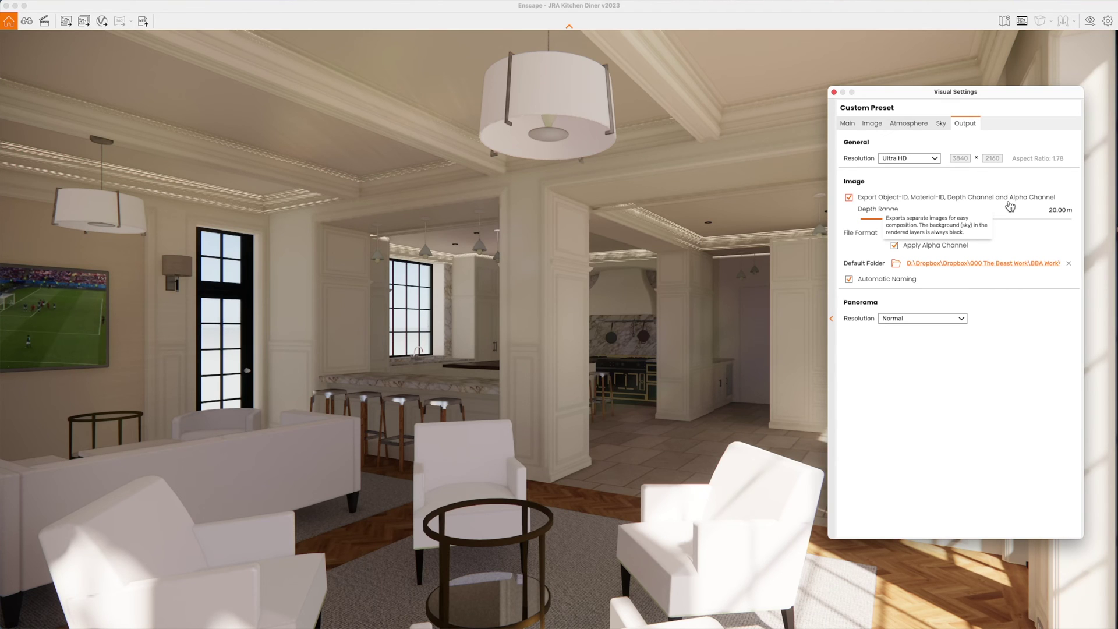
click(834, 92)
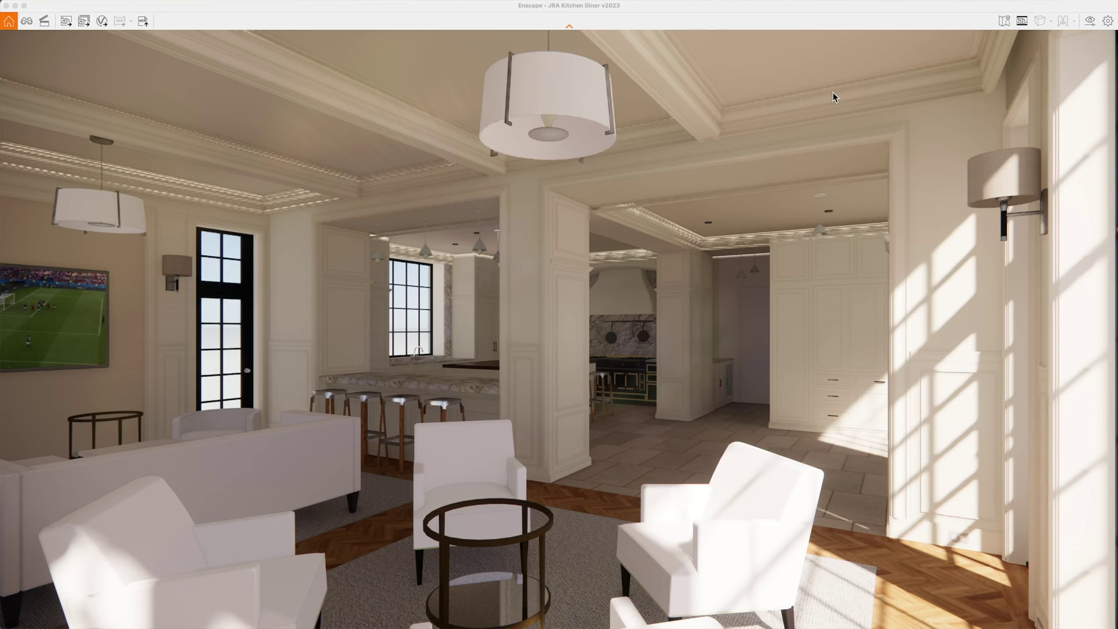
Create a screenshot rendering of the current view, using New Images as the output folder
click(66, 23)
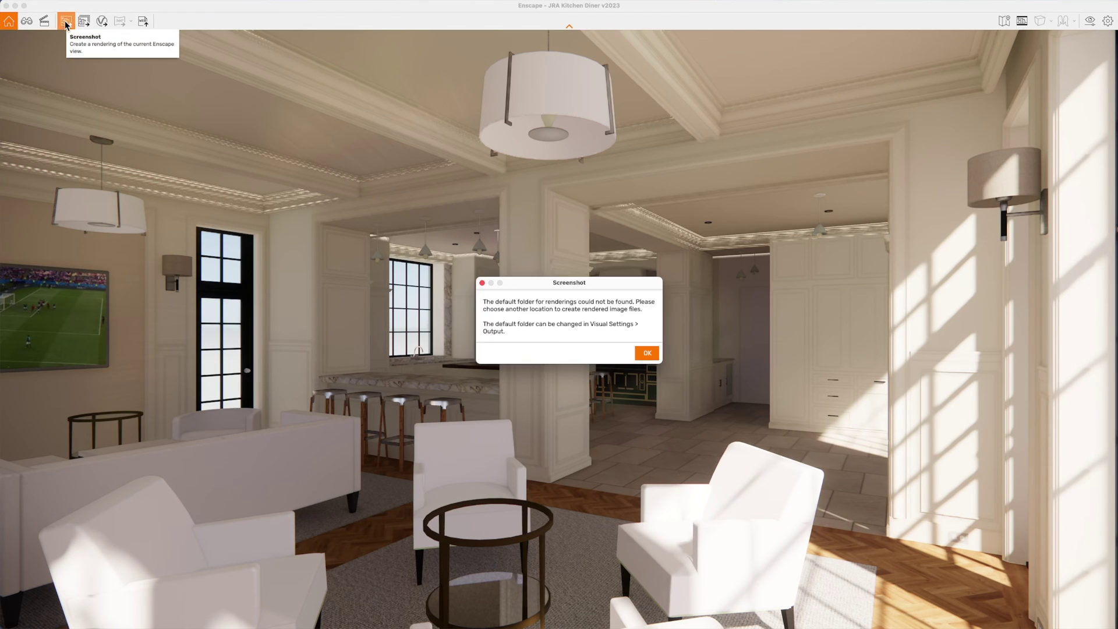
click(647, 353)
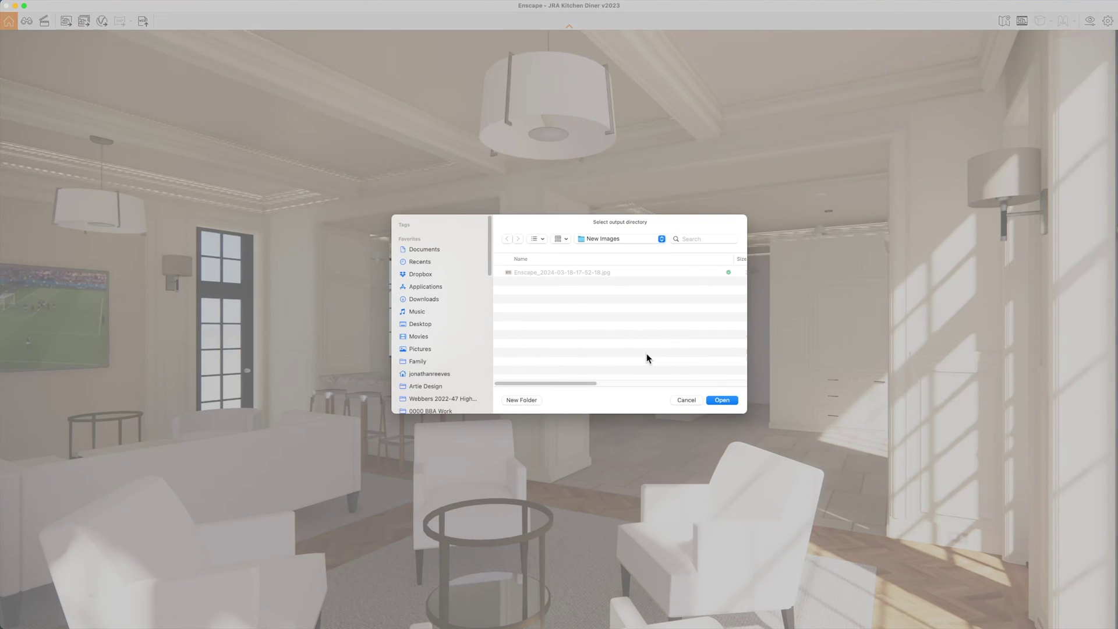
click(716, 398)
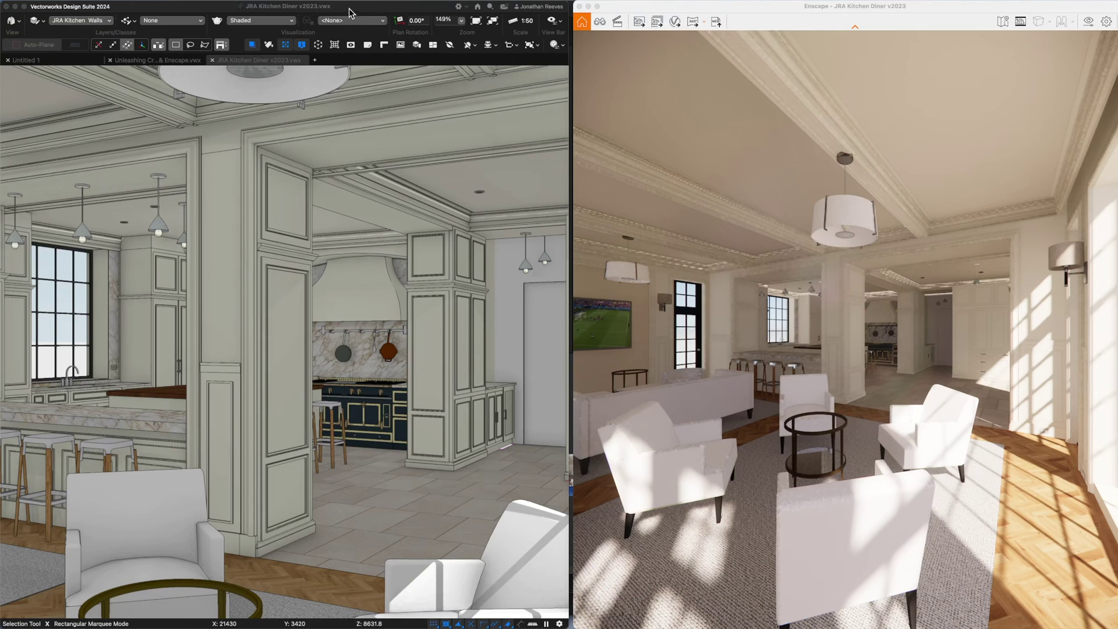
Switch to Vectorworks, show its palettes and open the Enscape Material Library, moving its window over the drawing
click(351, 9)
key(super+shift+p)
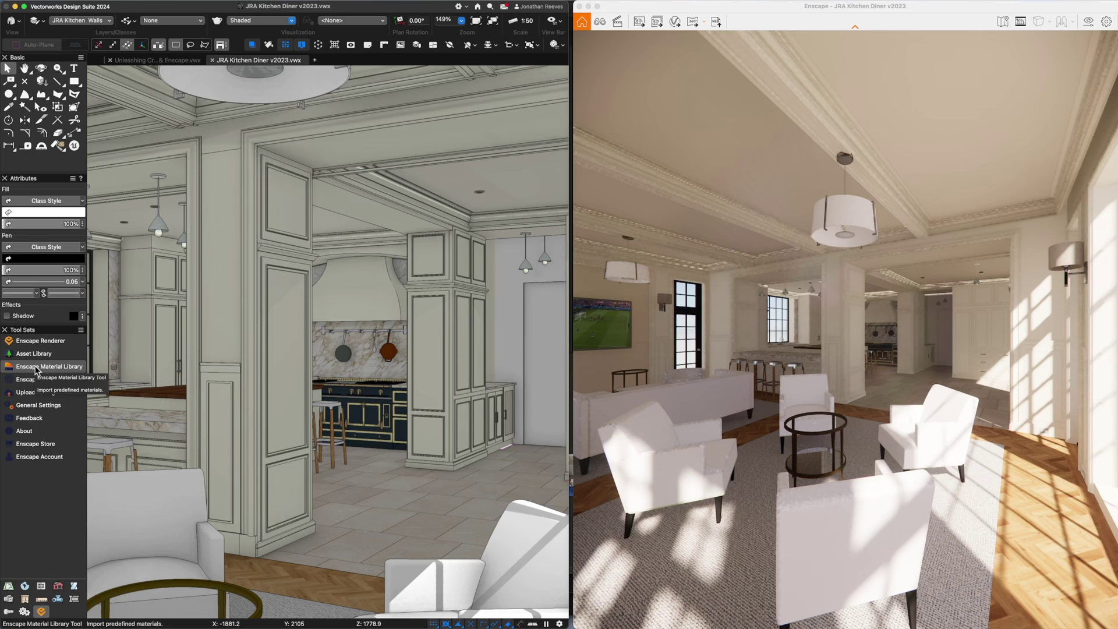
click(35, 368)
drag(481, 64, 217, 92)
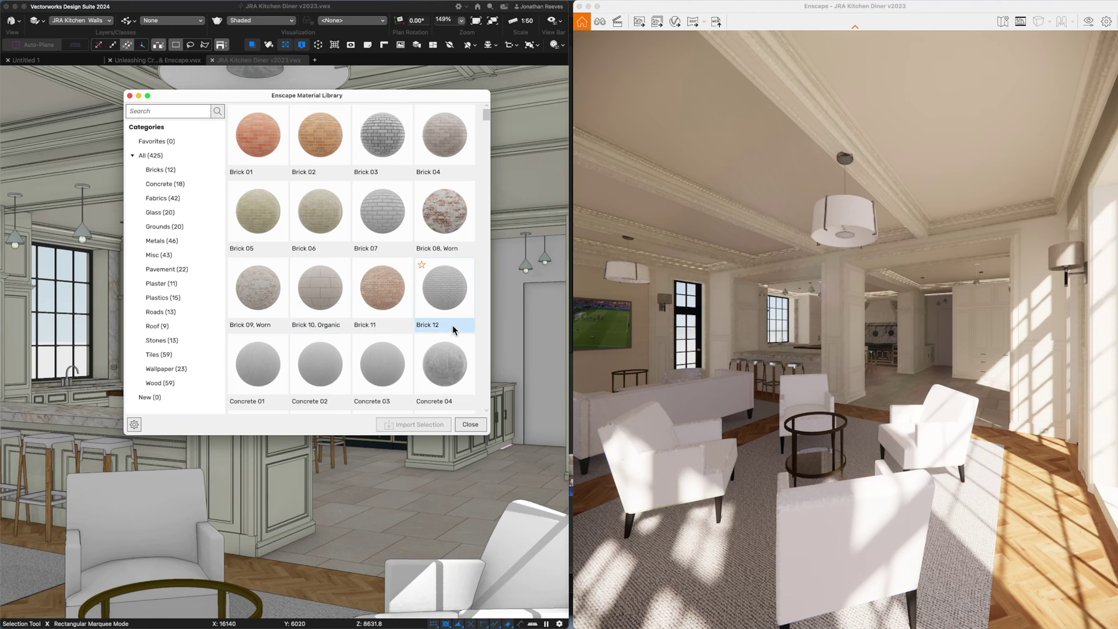
Browse the Concrete and Fabrics materials in an enlarged library window, select Carpet 12, Wool, and close the library without importing
click(154, 184)
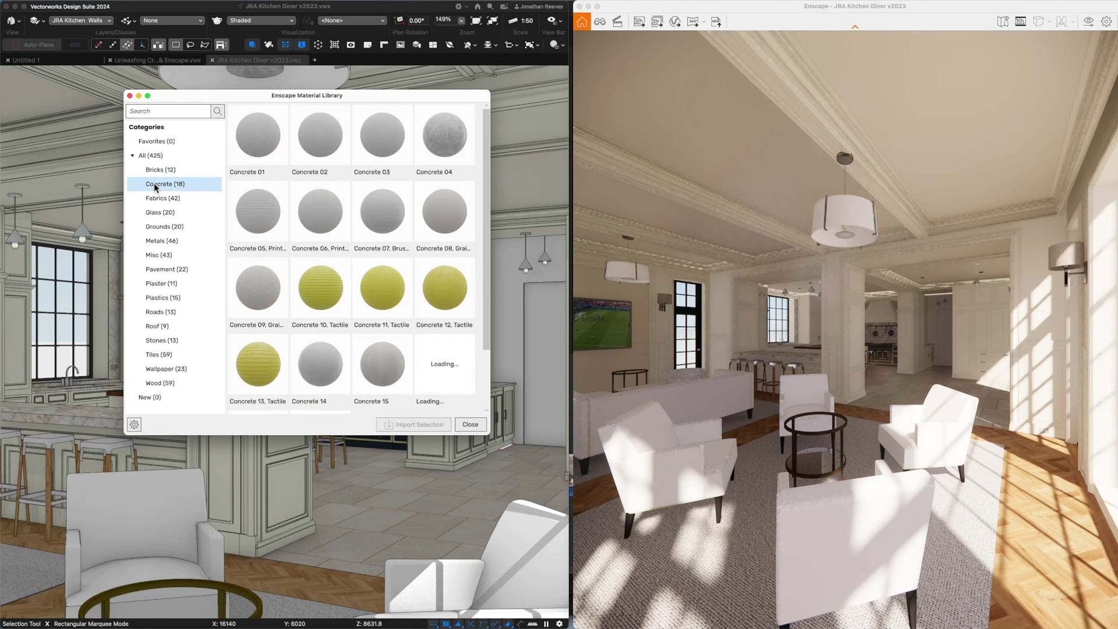
click(163, 199)
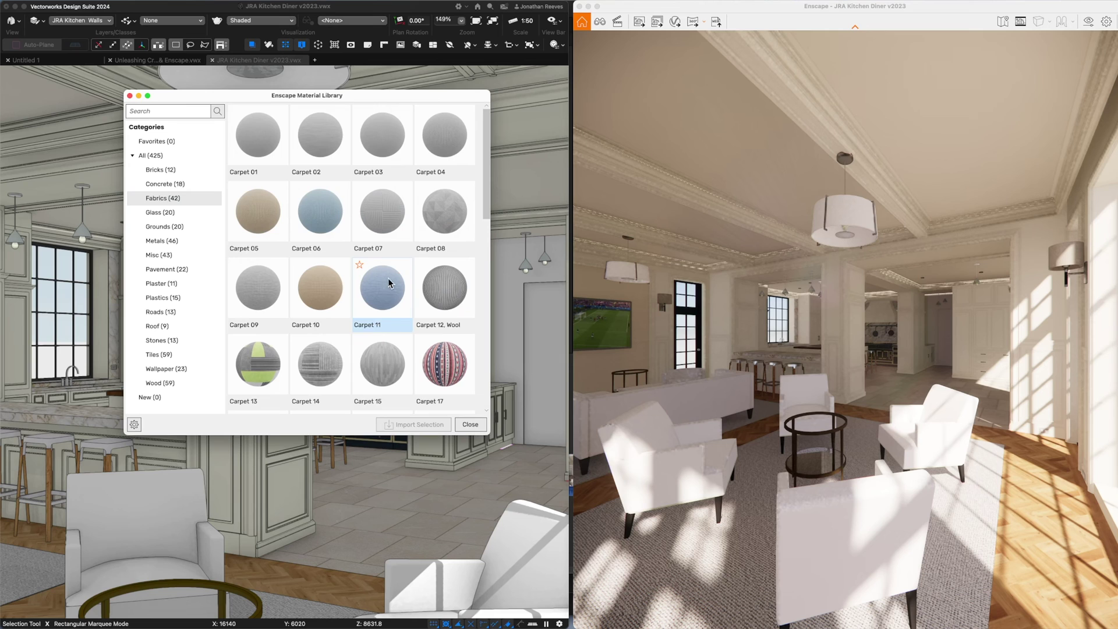
drag(491, 436, 573, 520)
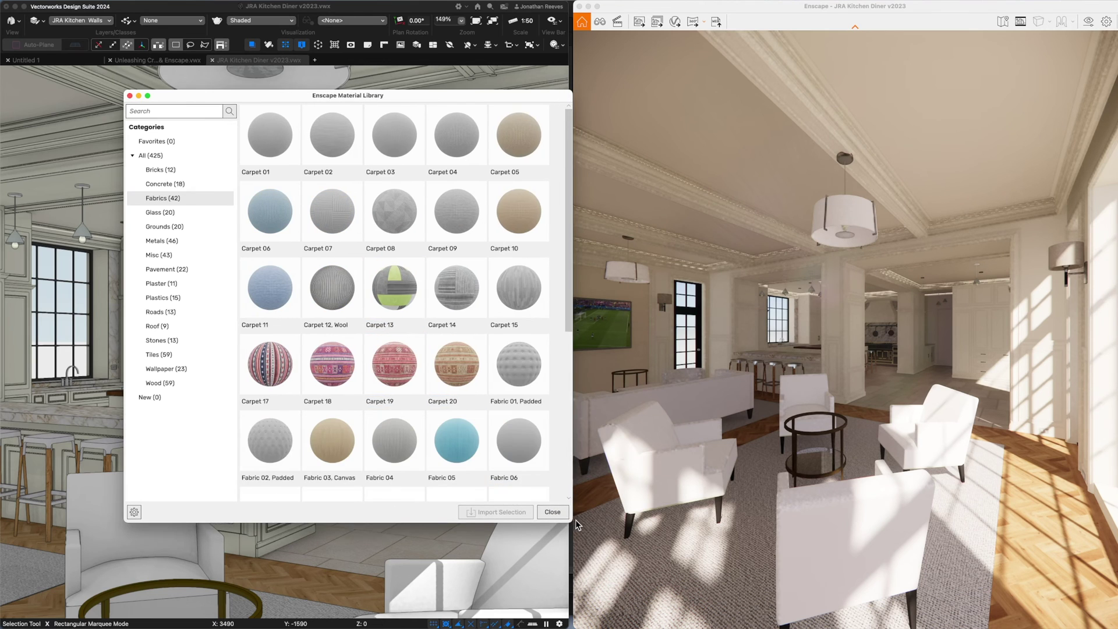
click(329, 282)
right_click(329, 282)
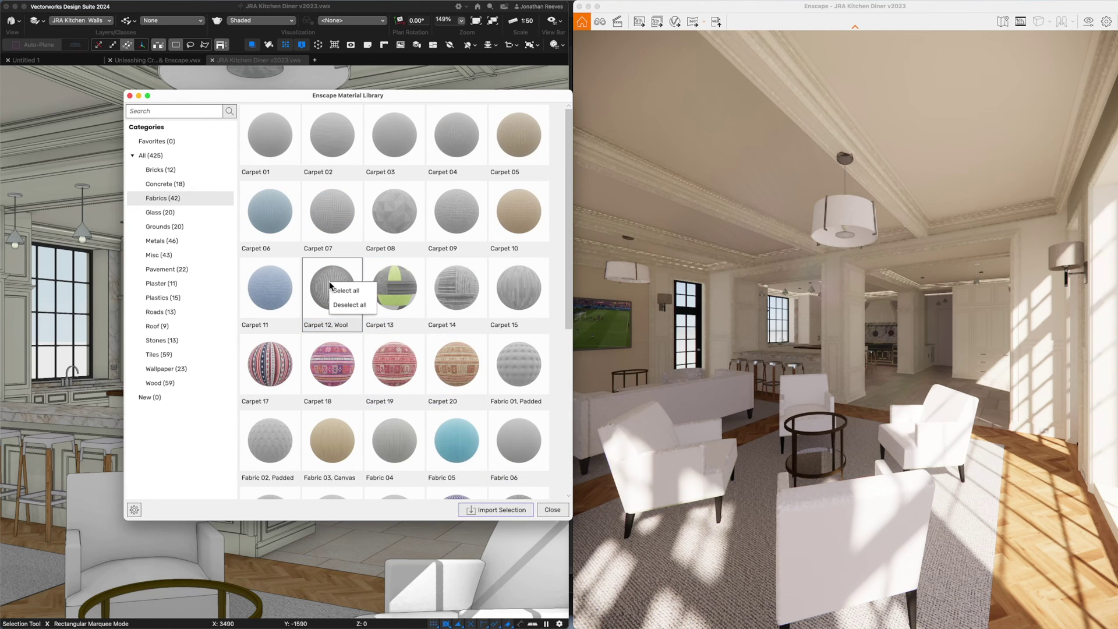
click(130, 96)
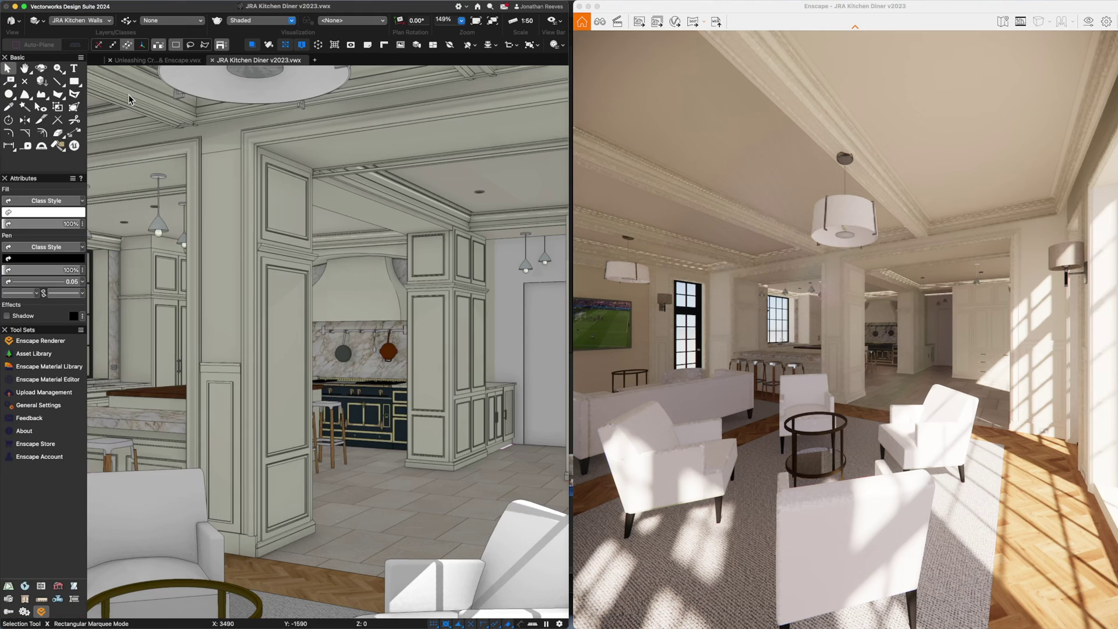
Place the asset "Aadesh 003: Standing" on the tiled kitchen floor in front of the range cooker
click(34, 353)
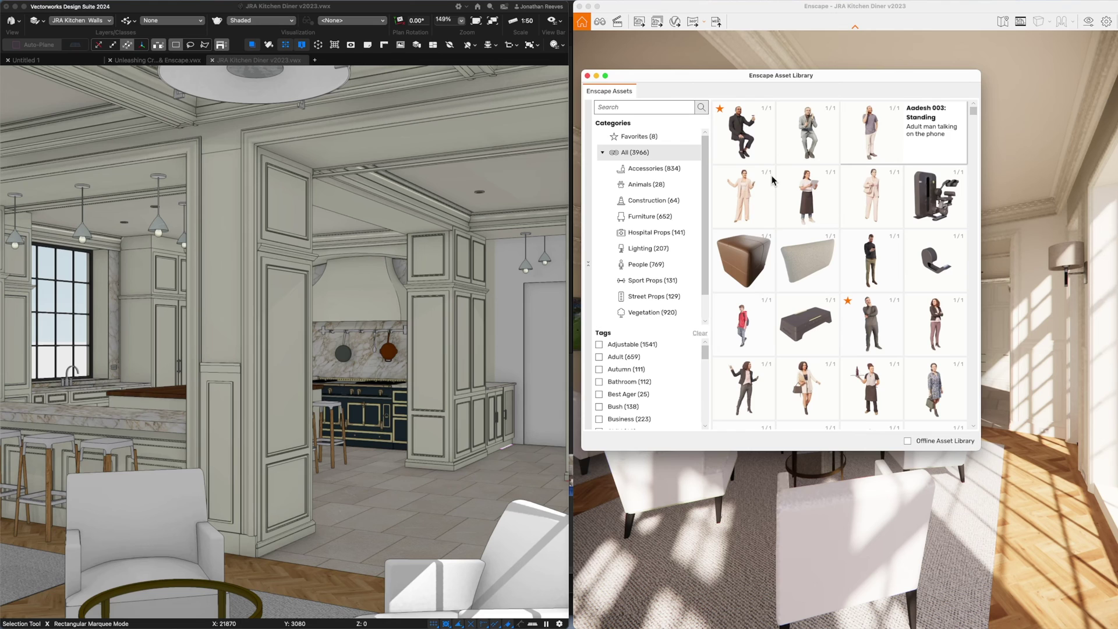
click(864, 155)
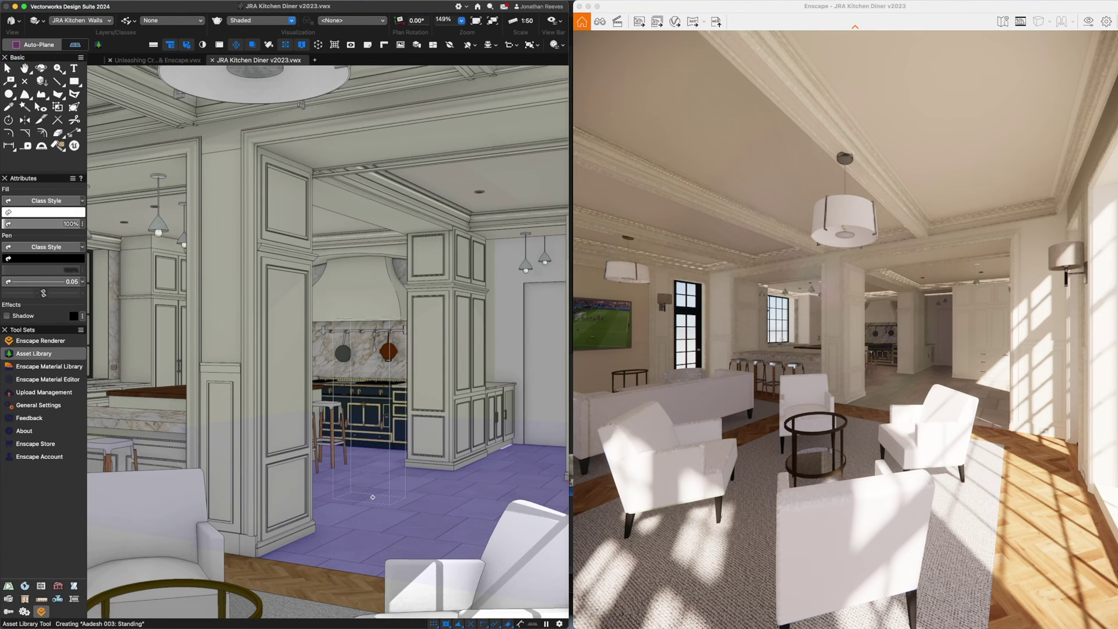
click(373, 496)
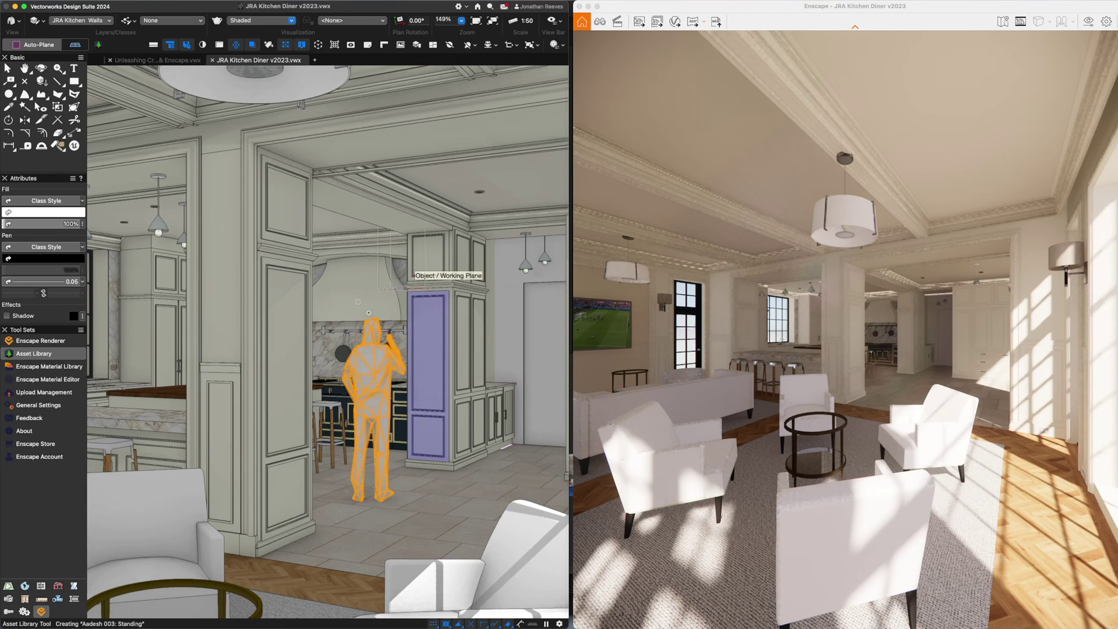
Place the asset "Aamina 001: Standing" on the floor in front of the cabinets, behind the white armchair
key(super+shift+p)
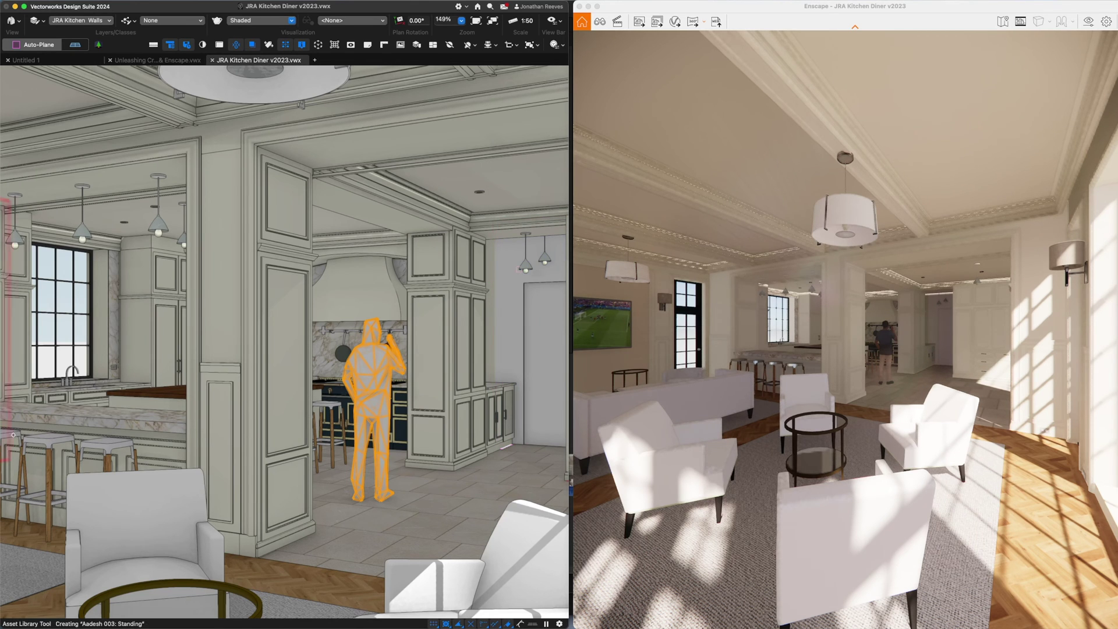
mouse_move(8, 444)
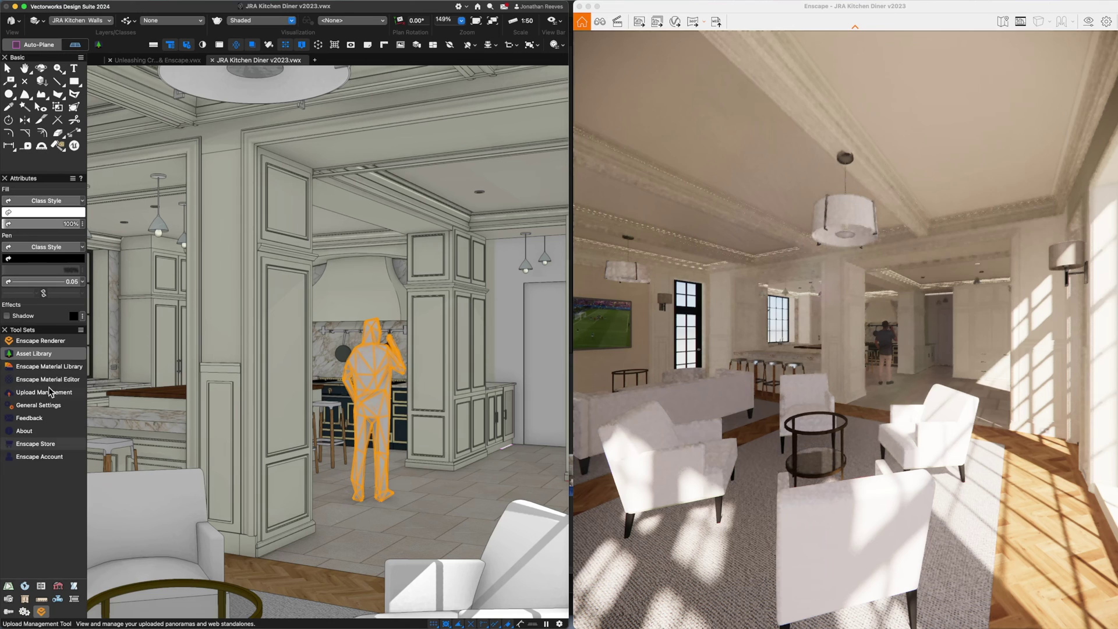
click(98, 44)
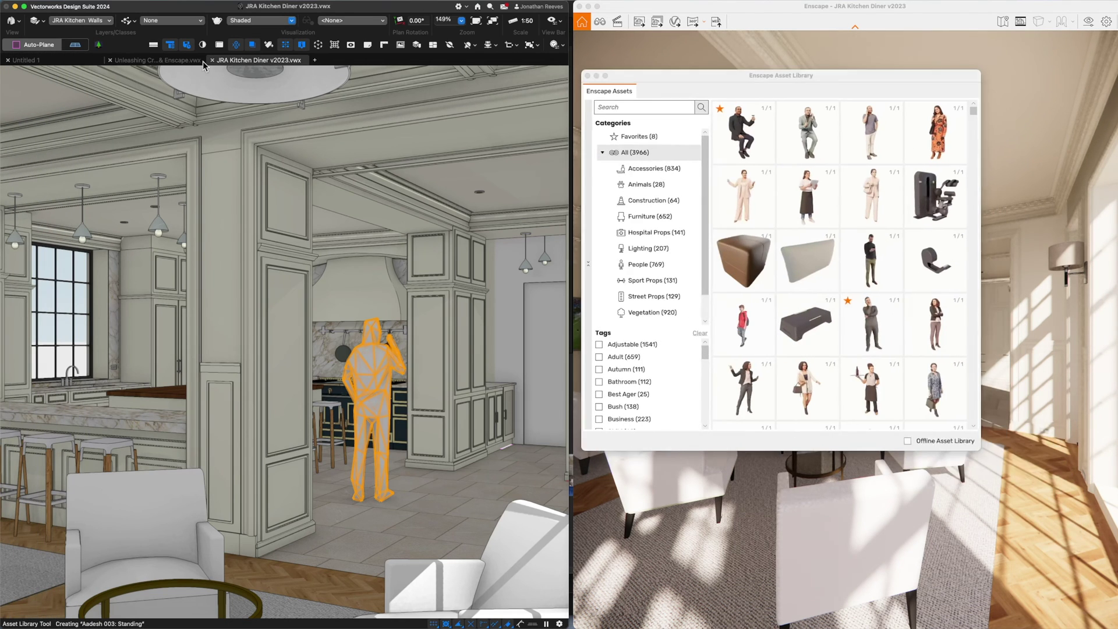
click(938, 133)
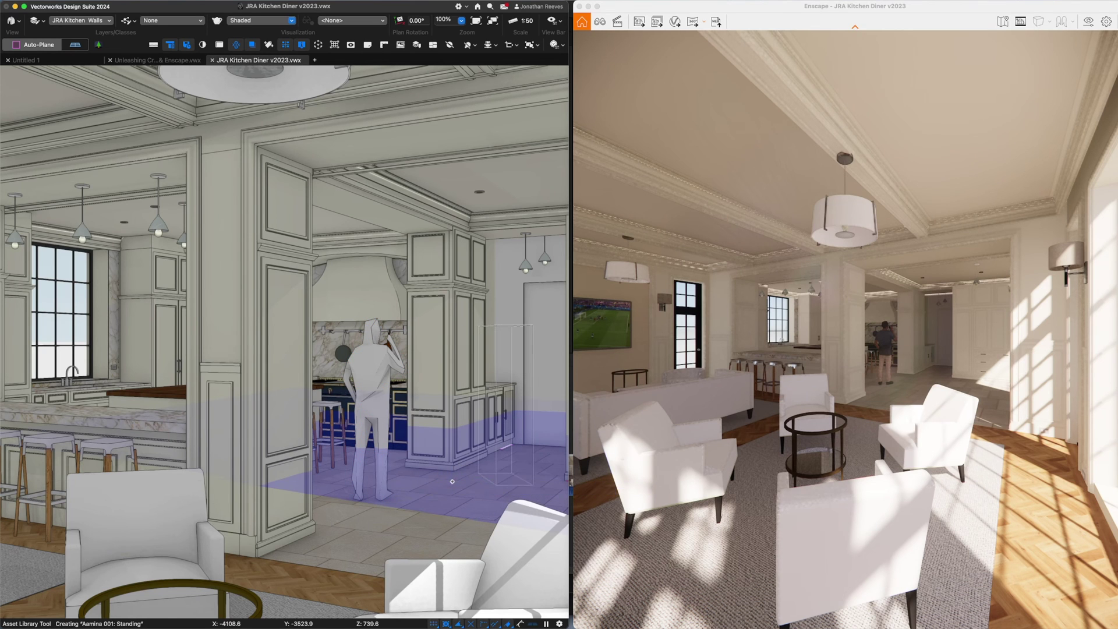
scroll(451, 481, down, 3)
click(493, 435)
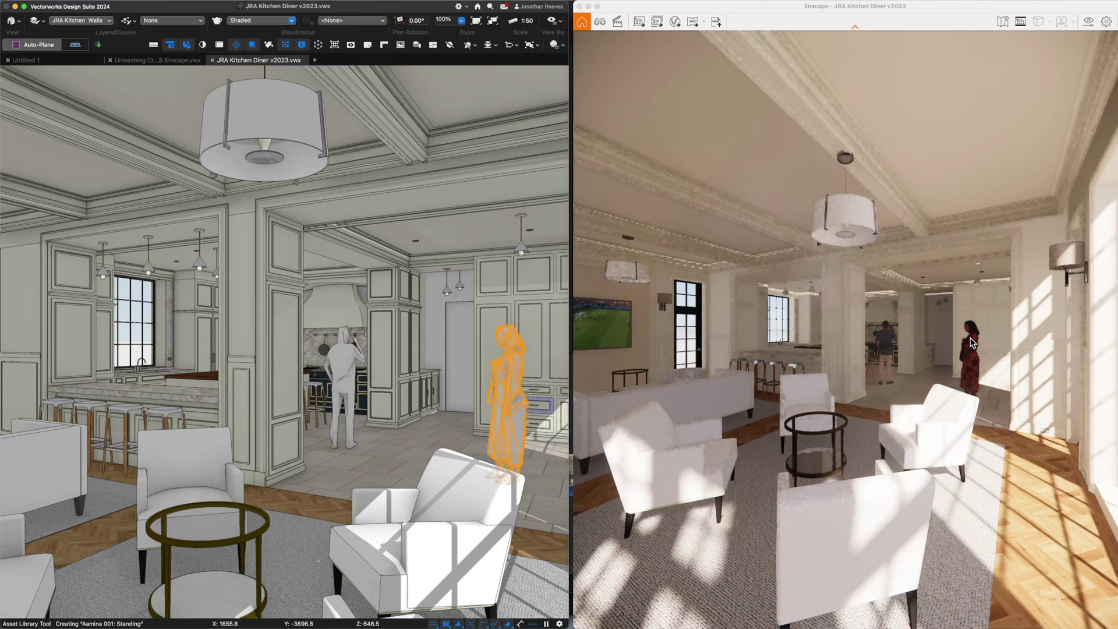
Place the accessory asset "Bowl 007: Strawberry" from the Enscape Asset Library on the round glass table between the armchairs
click(99, 45)
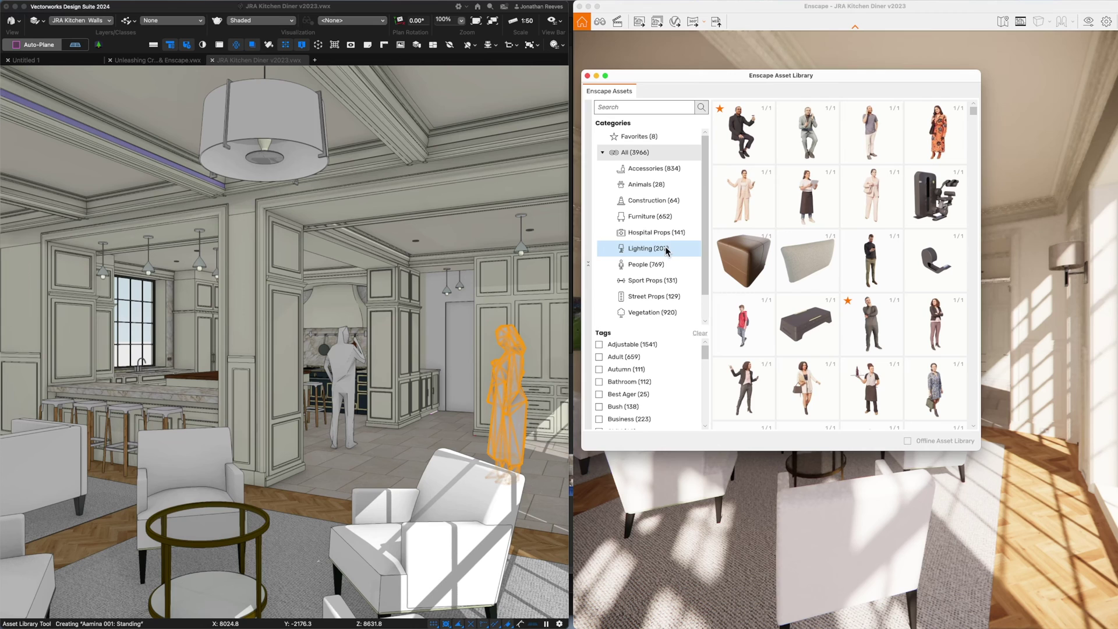
click(648, 167)
scroll(815, 279, down, 5)
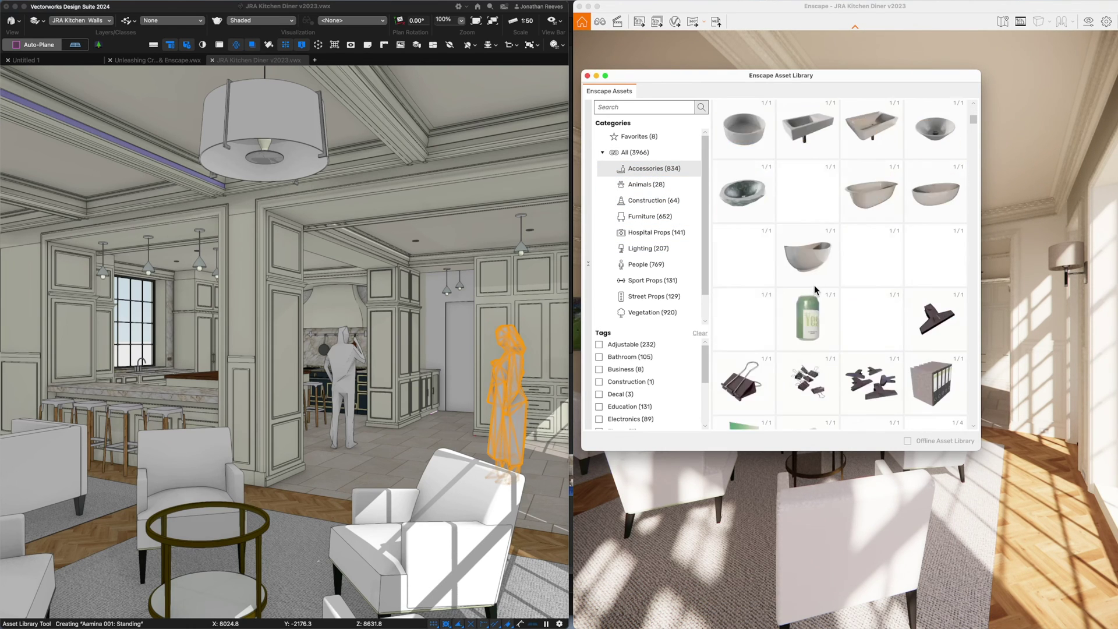
scroll(821, 289, down, 3)
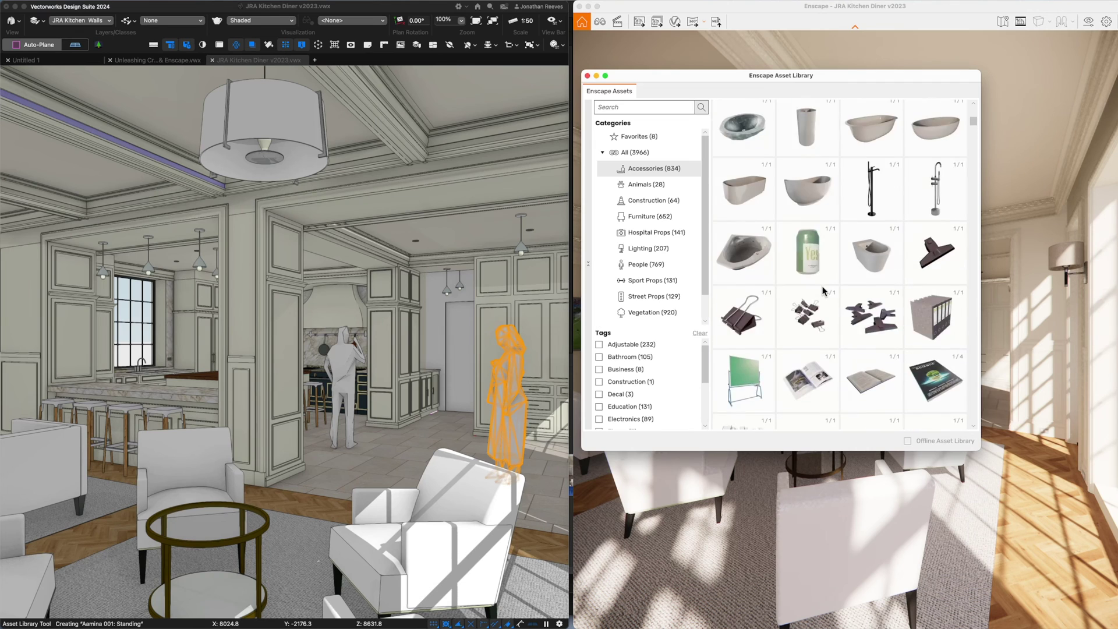
scroll(826, 291, down, 15)
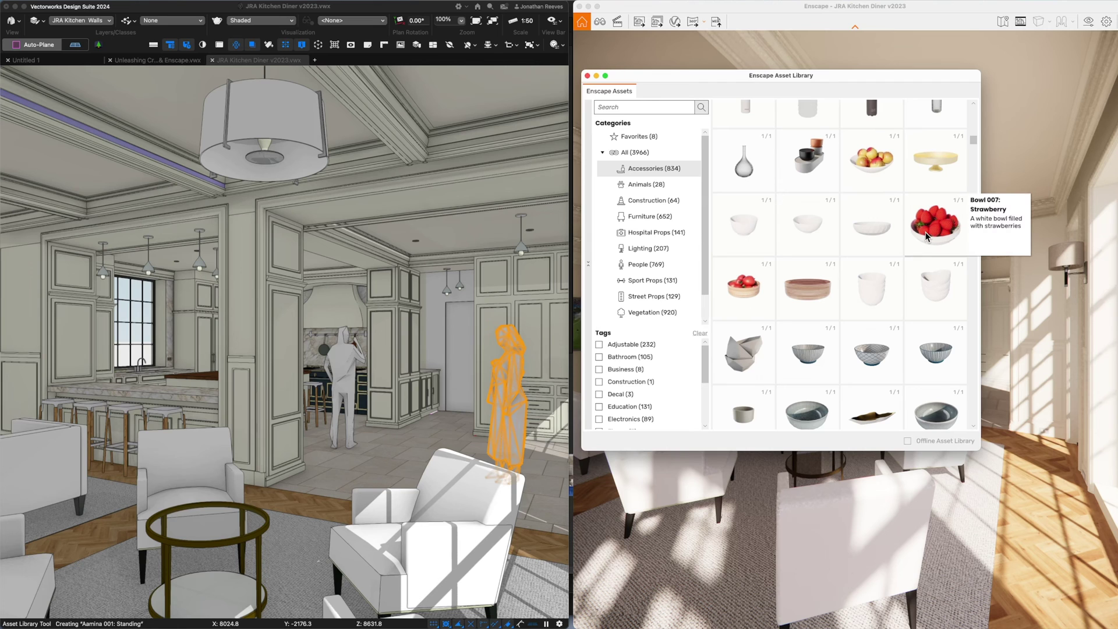
click(932, 240)
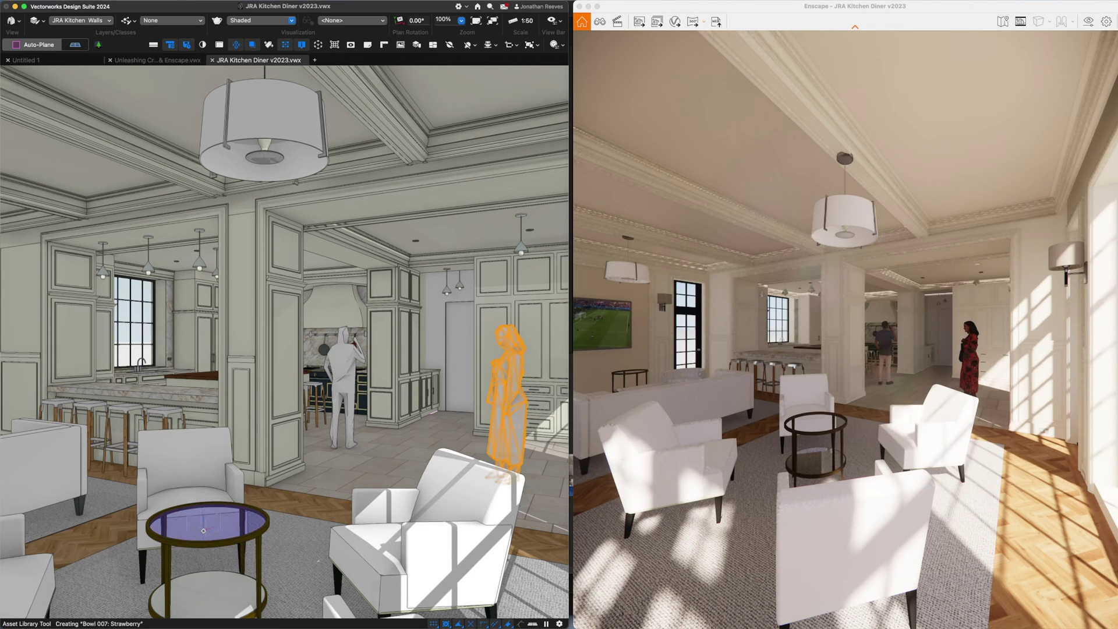
click(206, 532)
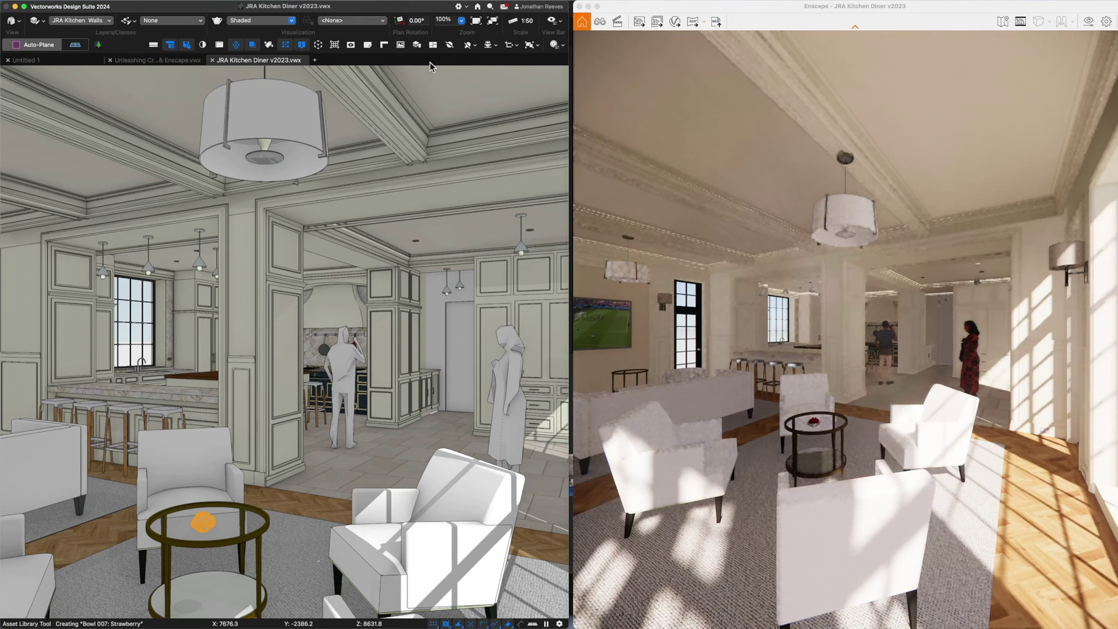
Place the accessory asset "Candle Holder 002" on the round glass table beside the strawberry bowl
click(98, 45)
scroll(901, 342, down, 5)
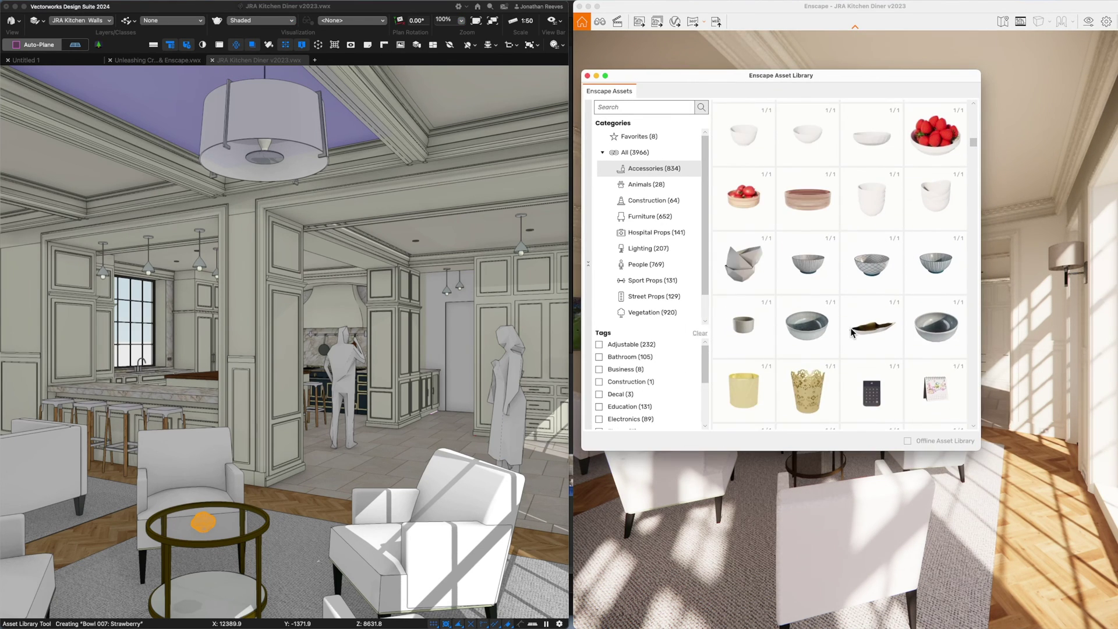
scroll(851, 334, down, 3)
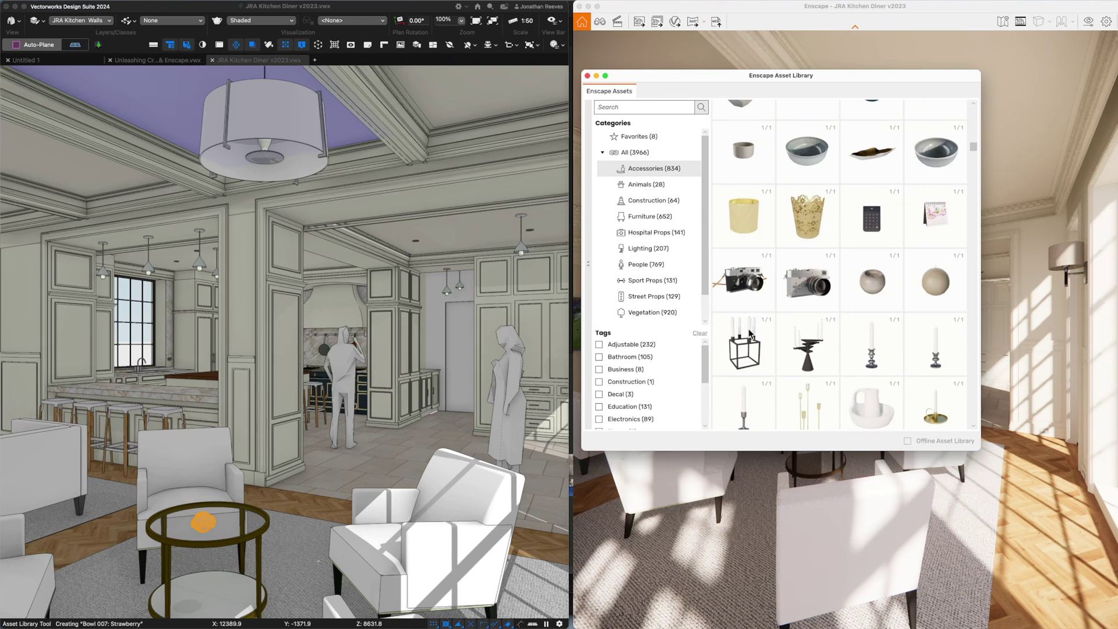
click(807, 360)
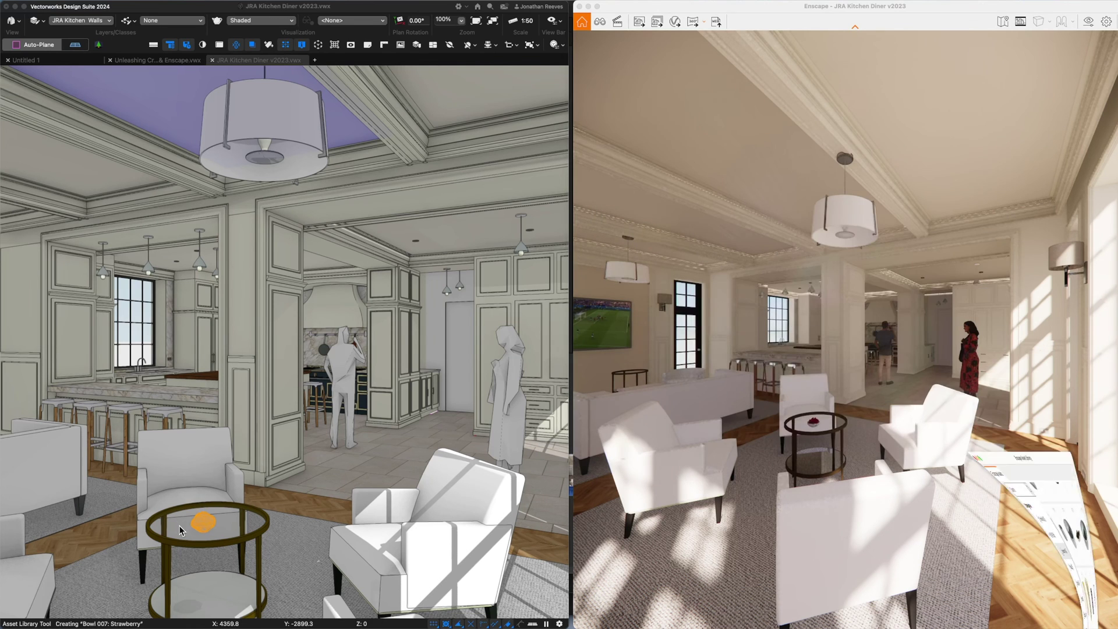
click(232, 518)
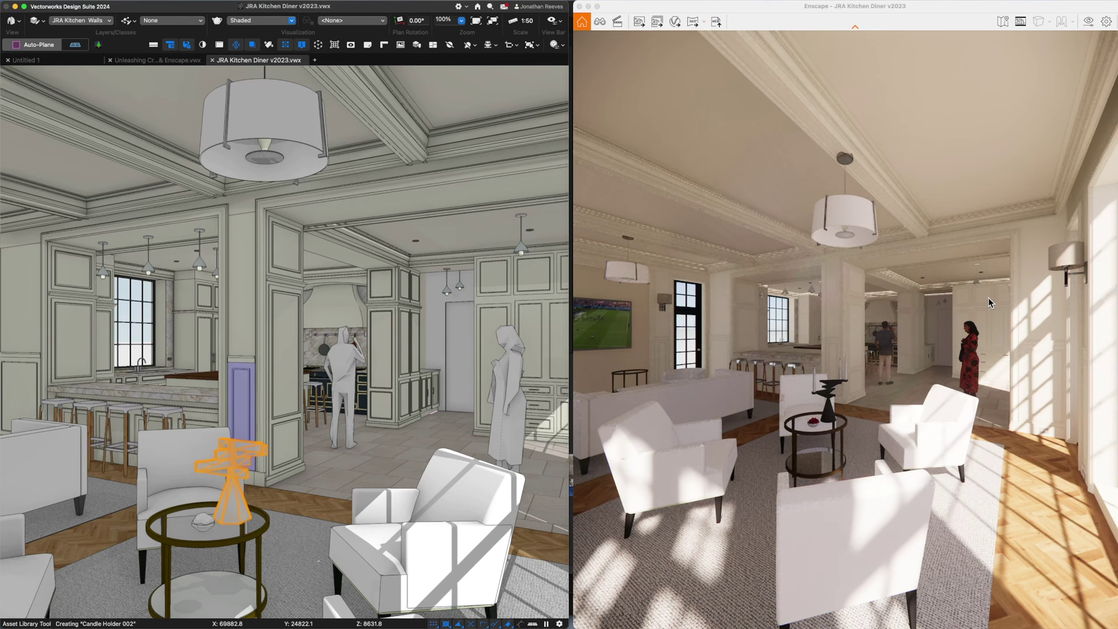
Switch to a full-screen Enscape window and start a video path with a first keyframe at the current seating area view
click(598, 6)
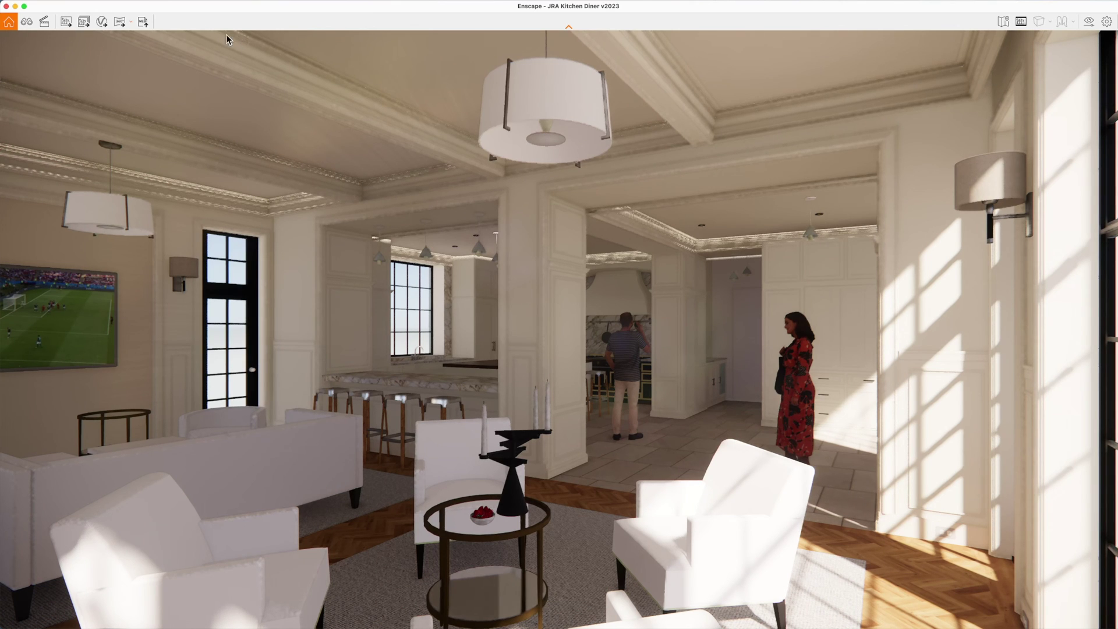
click(45, 23)
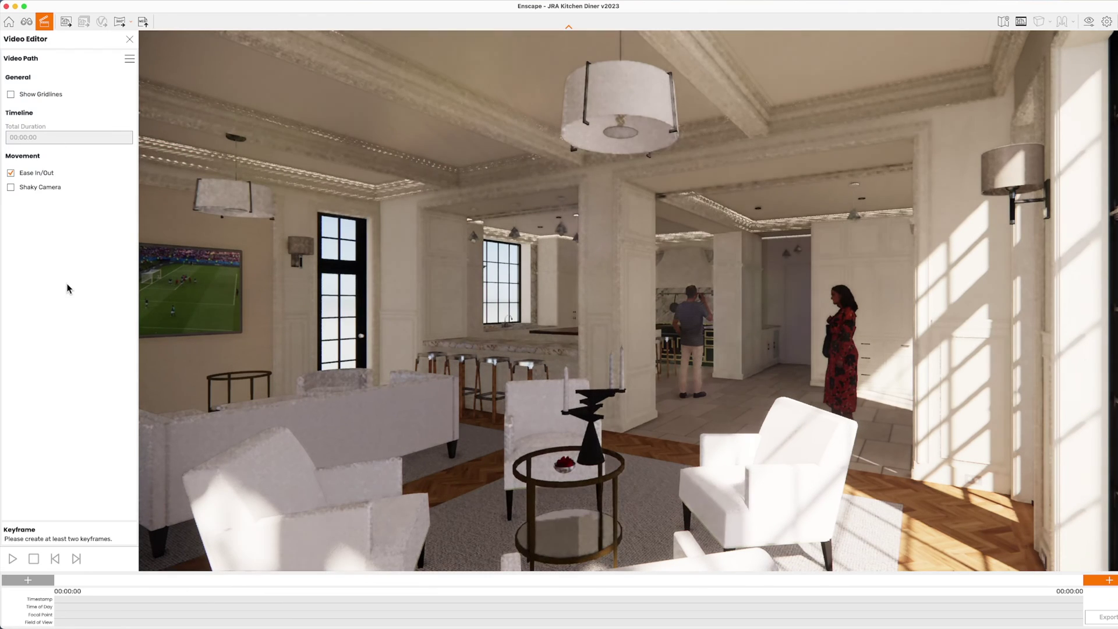
click(33, 578)
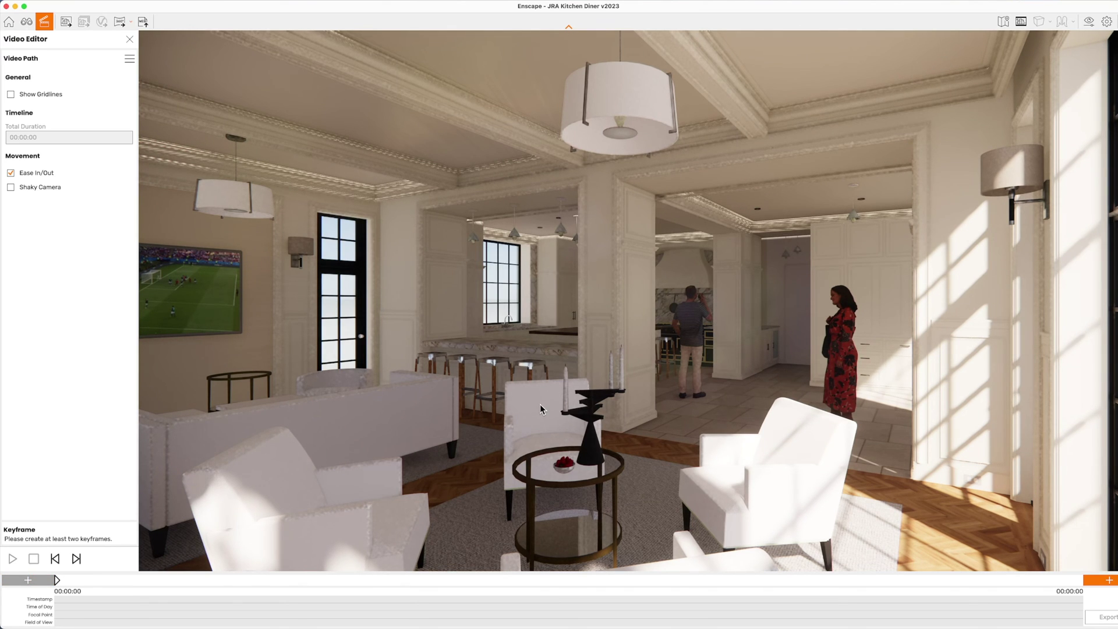
Add a second video keyframe with the camera facing the marble breakfast bar and its four stools, with the range cooker behind
key(w)
key(w)
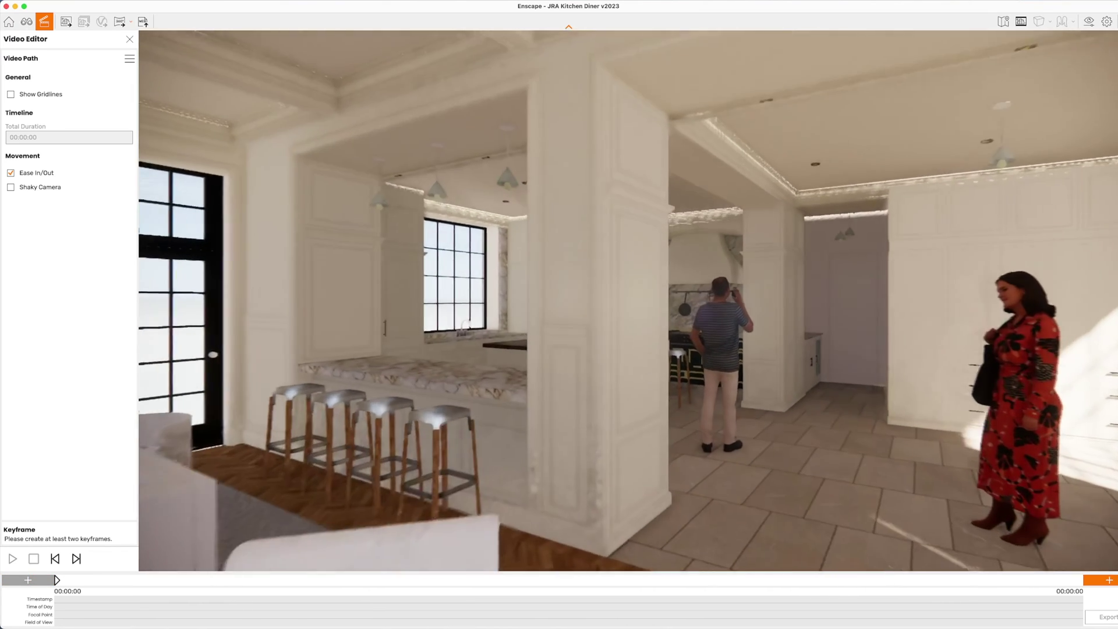
key(a)
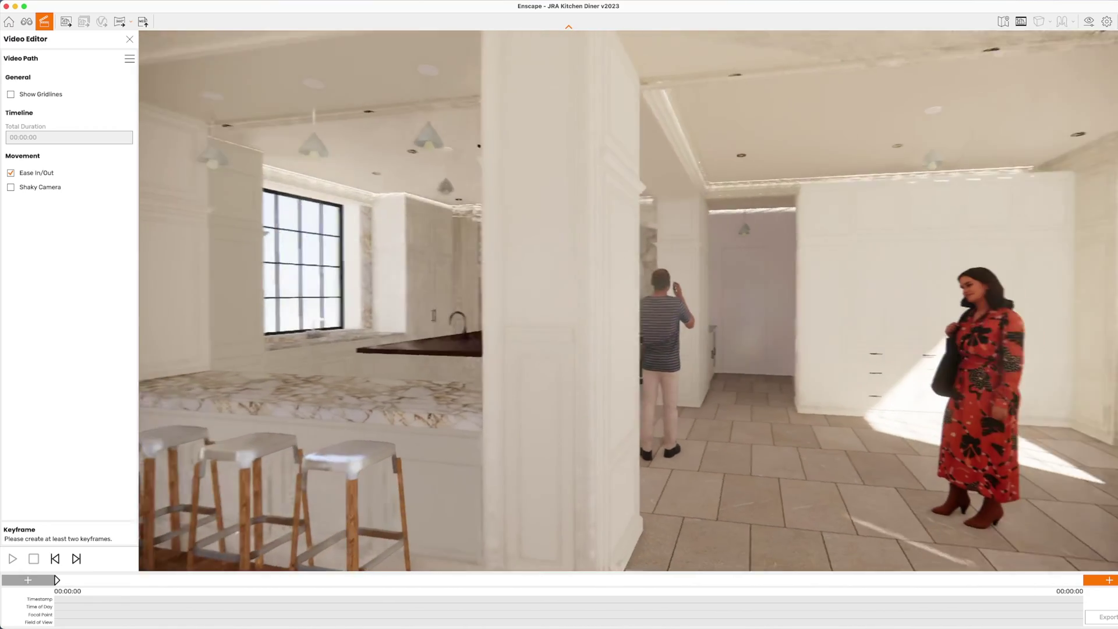
key(a)
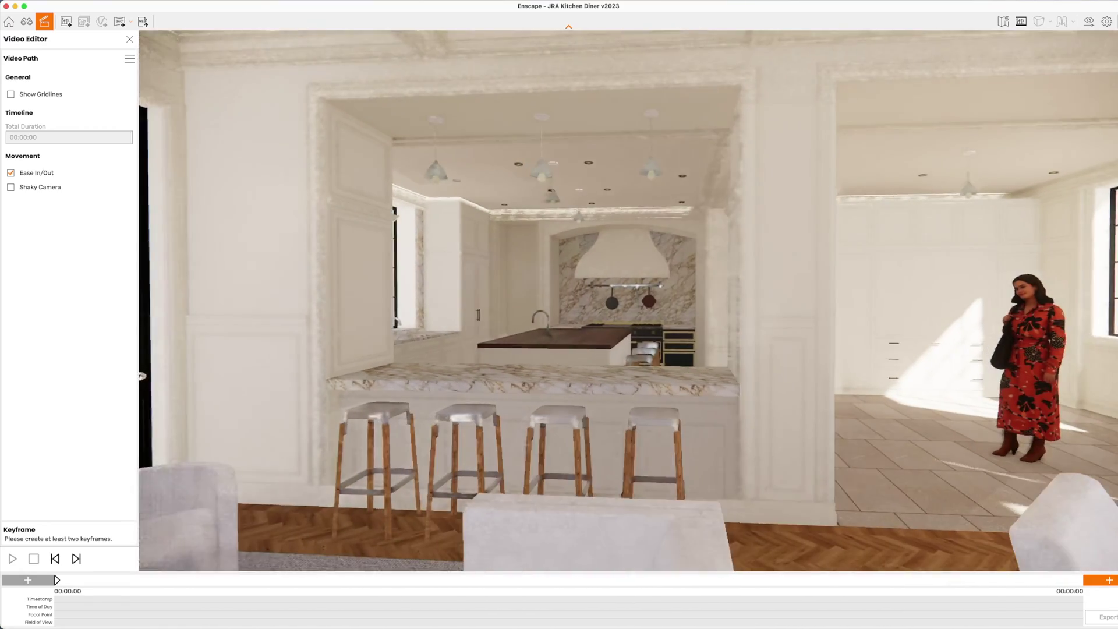
key(a)
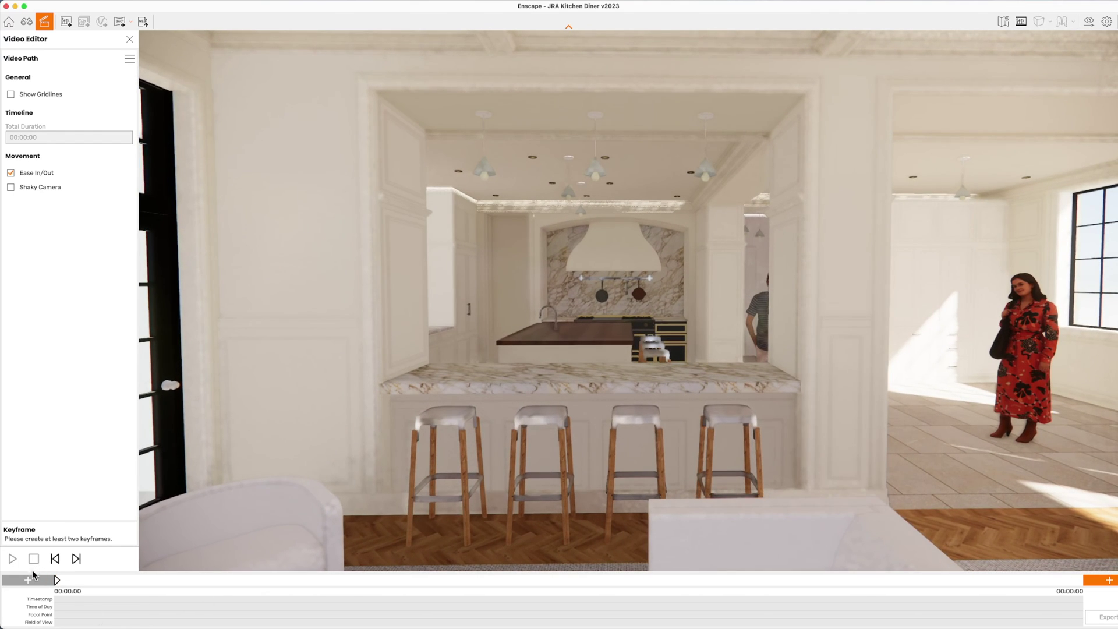
click(30, 578)
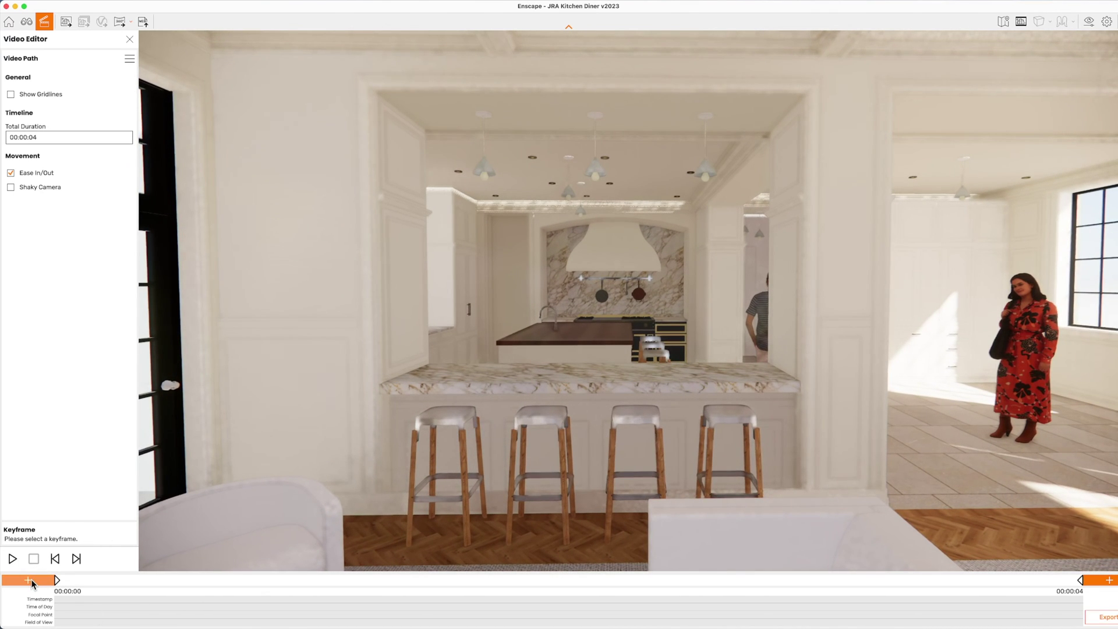
Preview the camera movement of the two-keyframe video path from its first keyframe
click(55, 559)
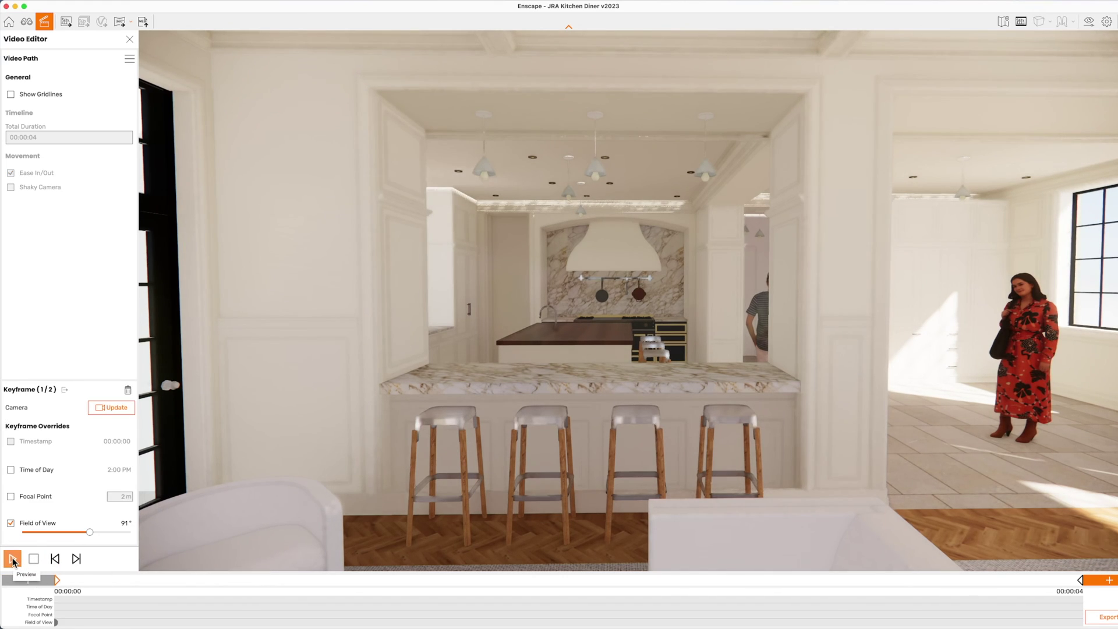
click(13, 559)
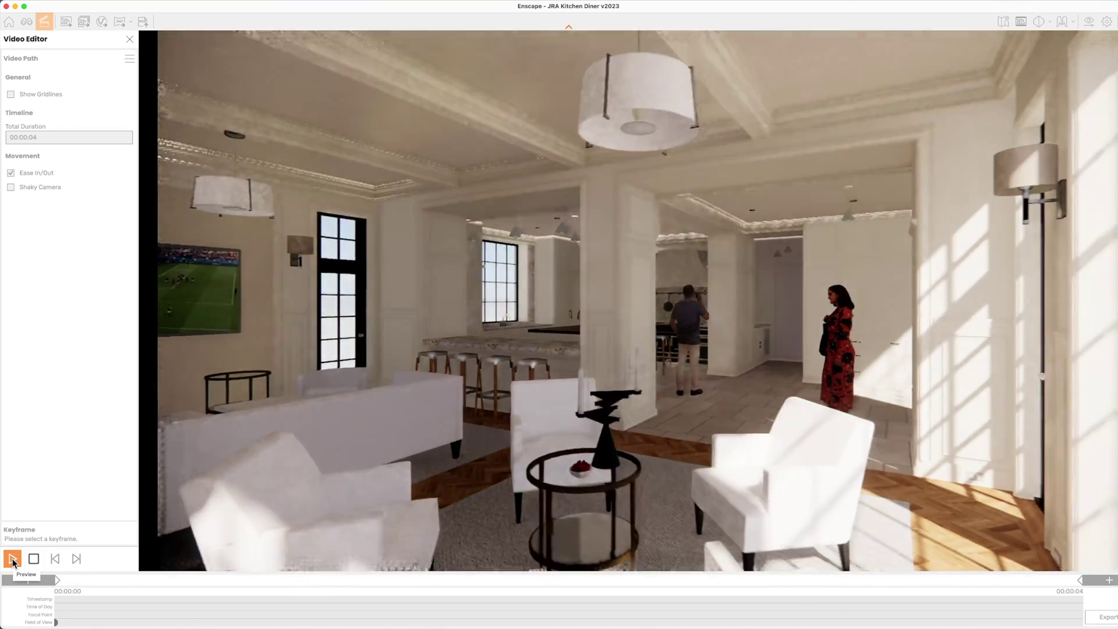
click(55, 559)
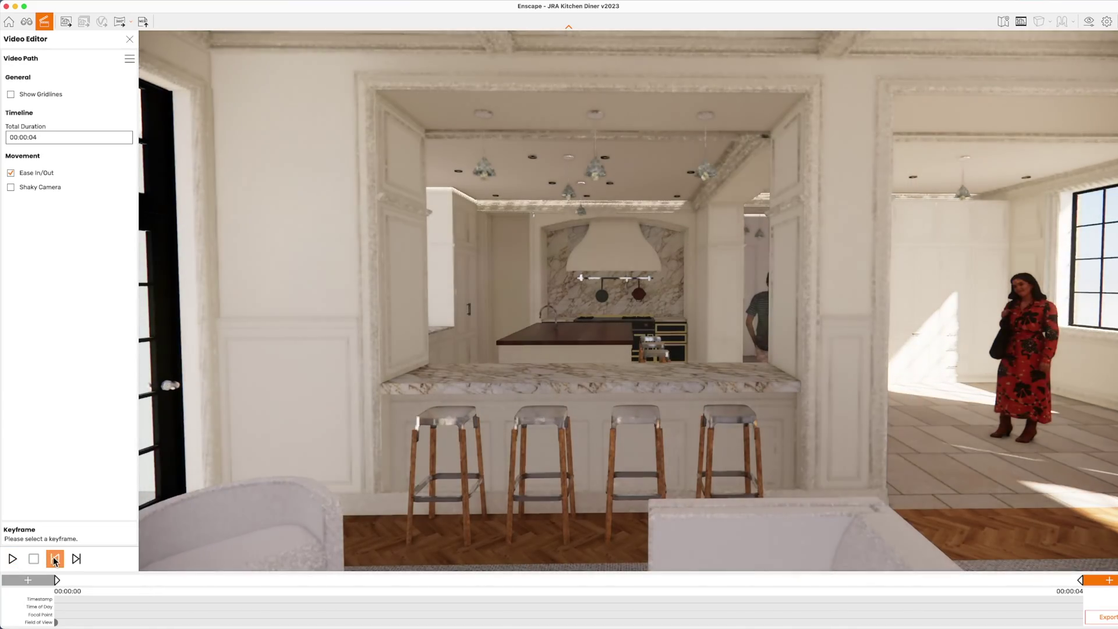
click(13, 559)
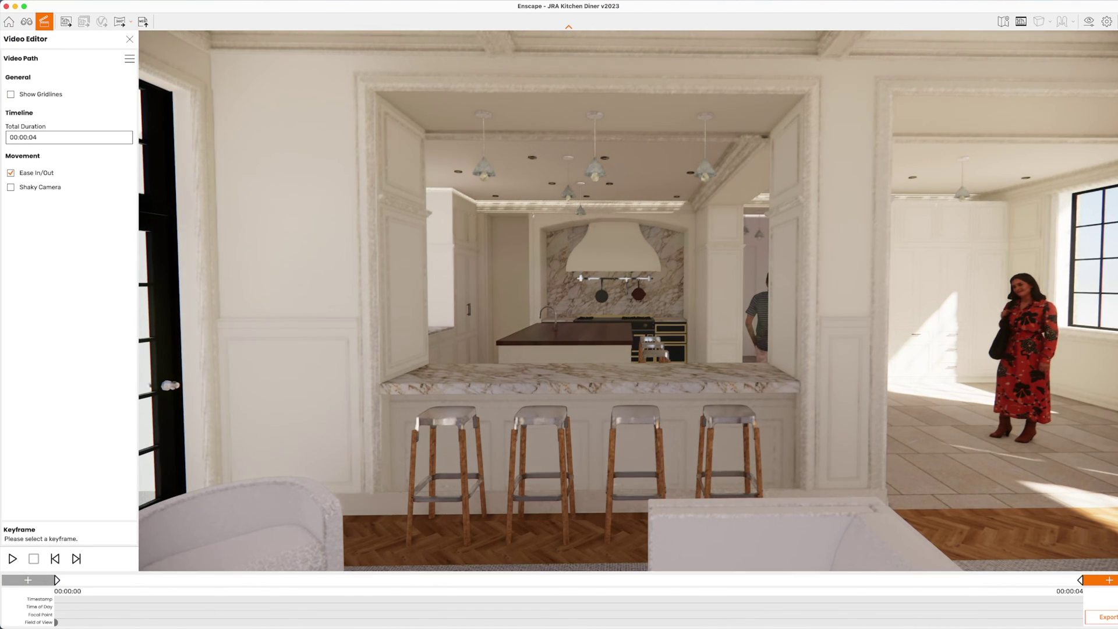
Export the video path at Window resolution, Maximum compression quality and 30 frames per second, proceeding to the save dialog
click(1106, 618)
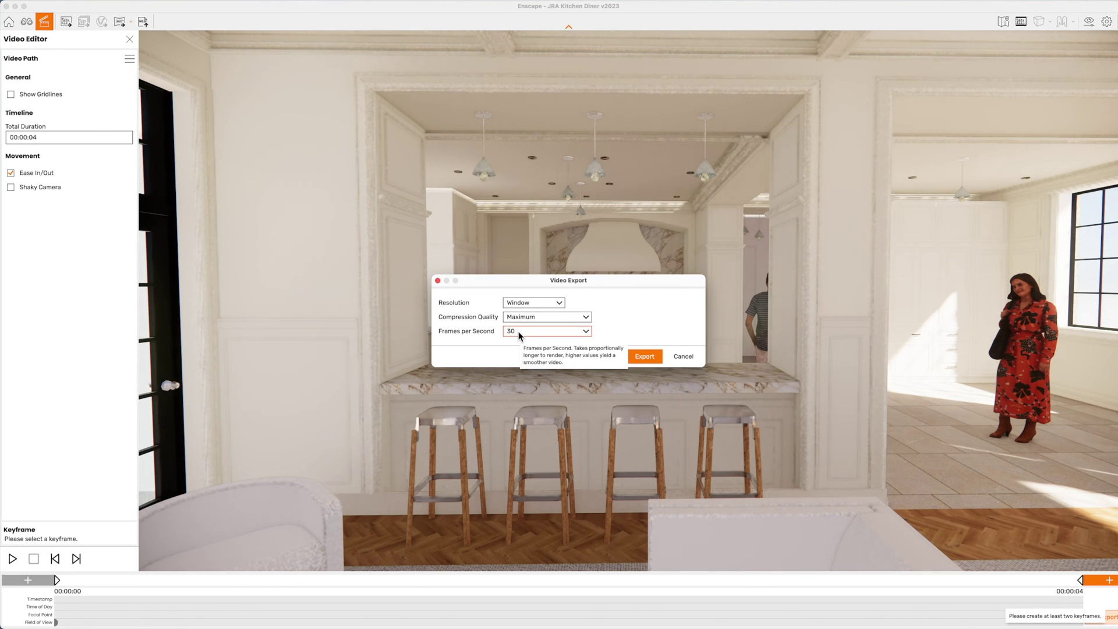
mouse_move(565, 321)
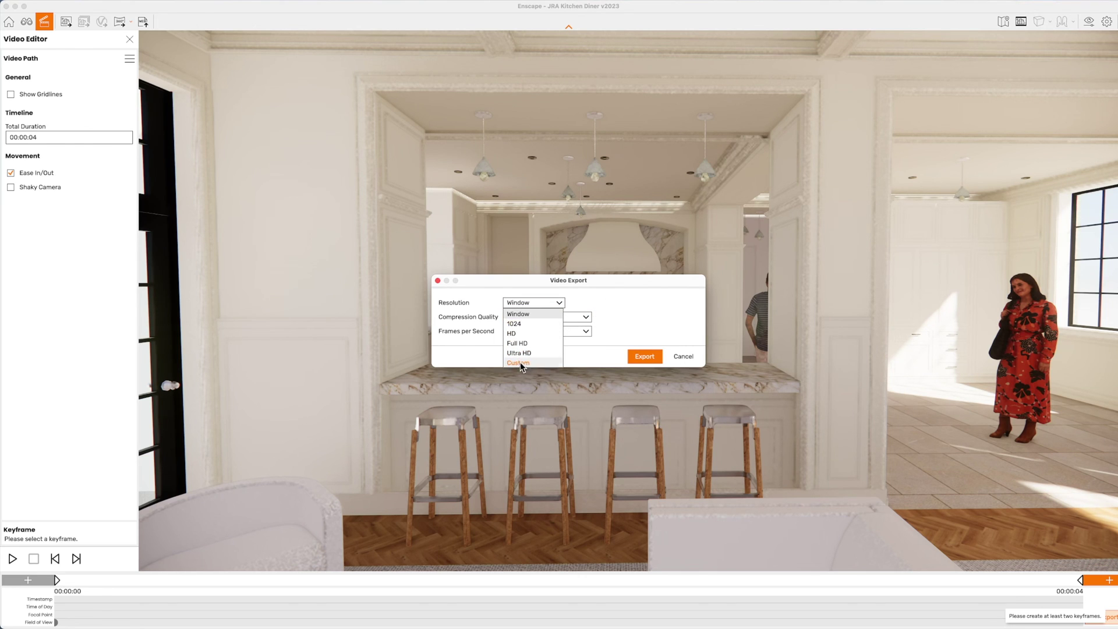
click(631, 320)
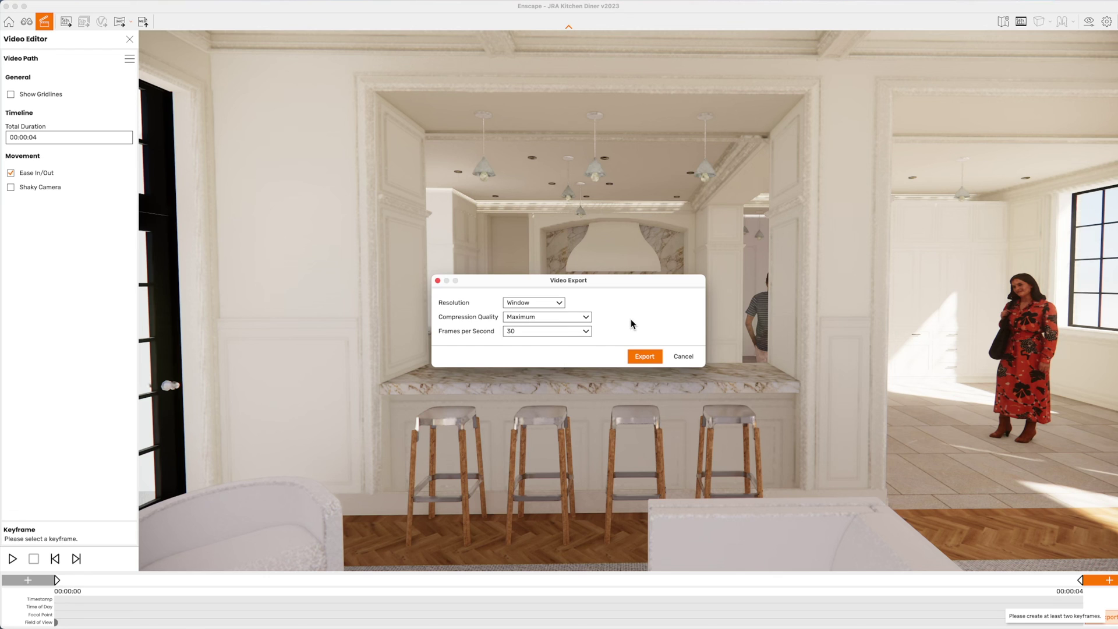
click(644, 356)
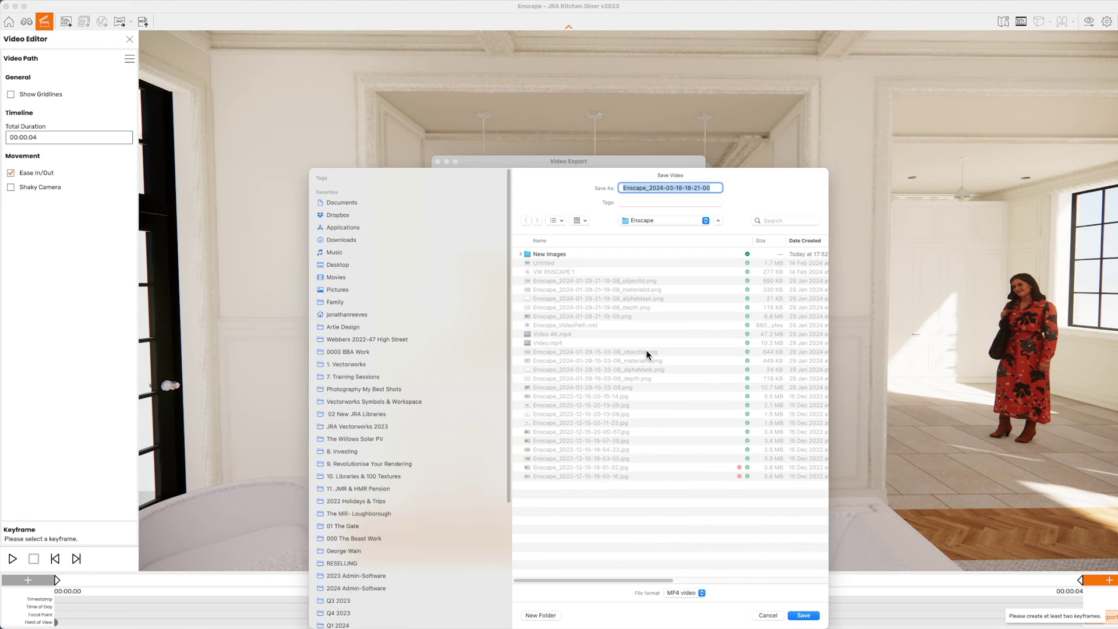